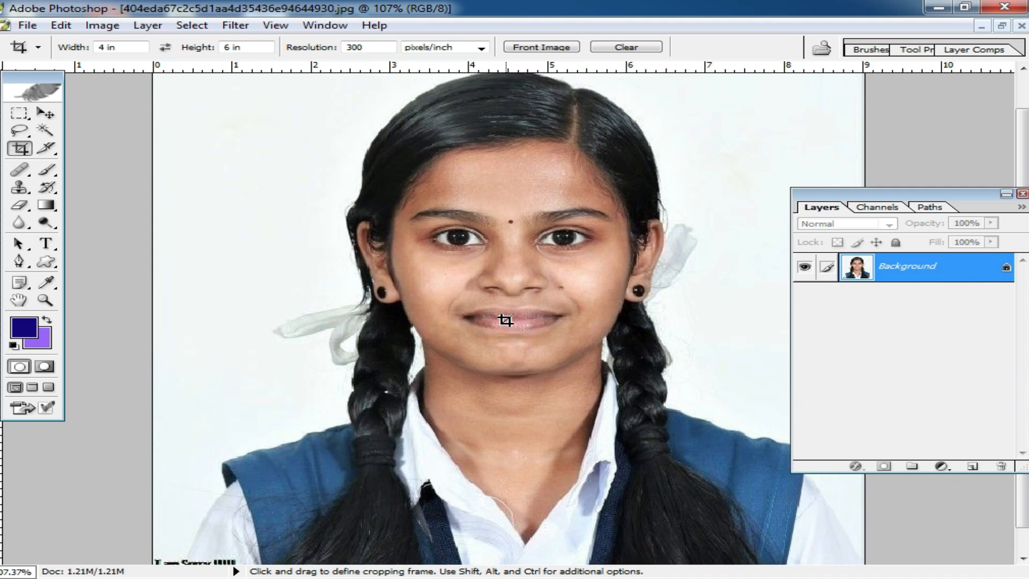
Step: Examine the whole photo and the Crop tool's preset list, width, height and resolution settings
scroll(504, 269, "up", 1)
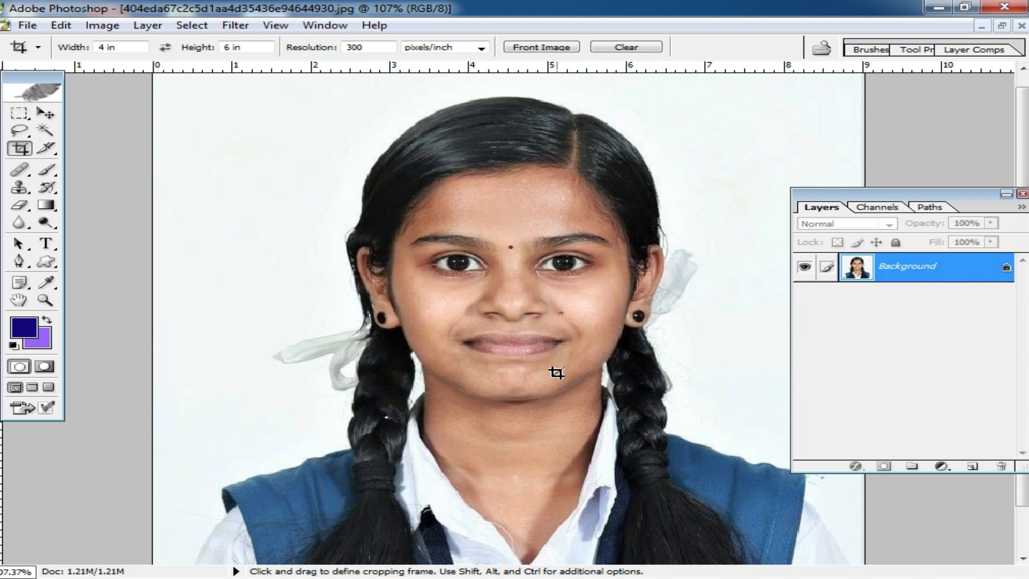
scroll(556, 372, "down", 2)
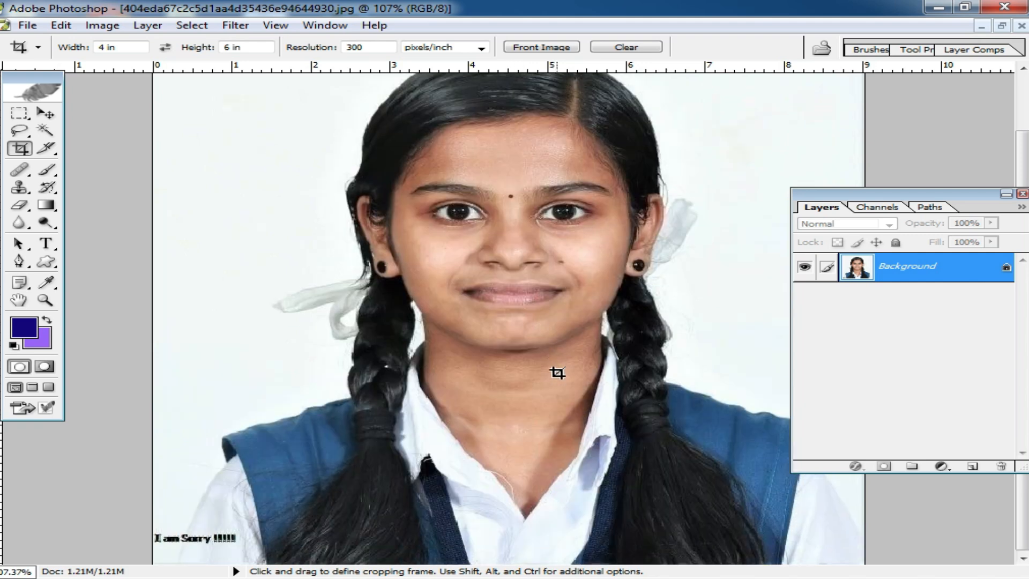
left_click(551, 322, "alt")
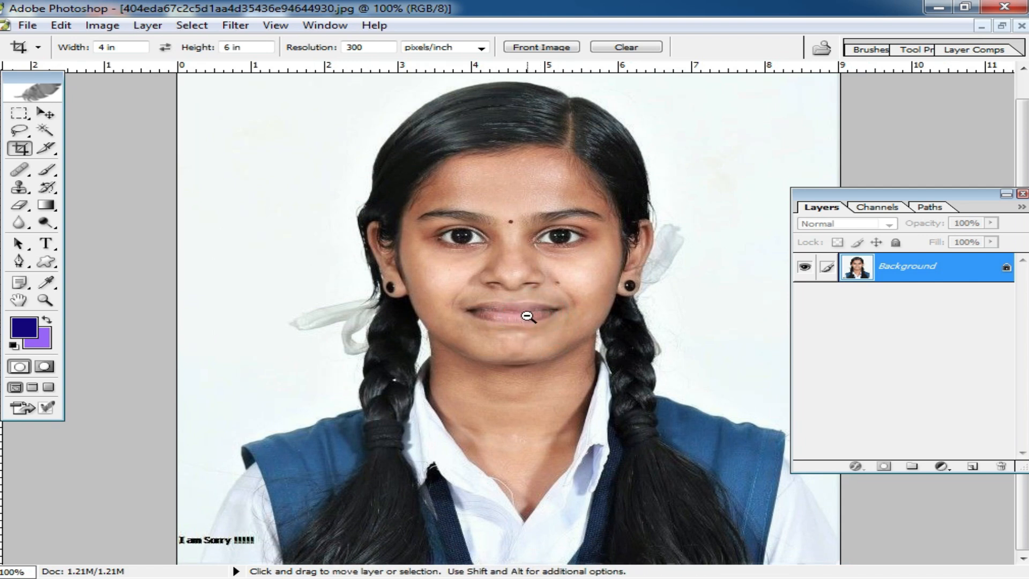
left_click(528, 319, "alt")
left_click(39, 48)
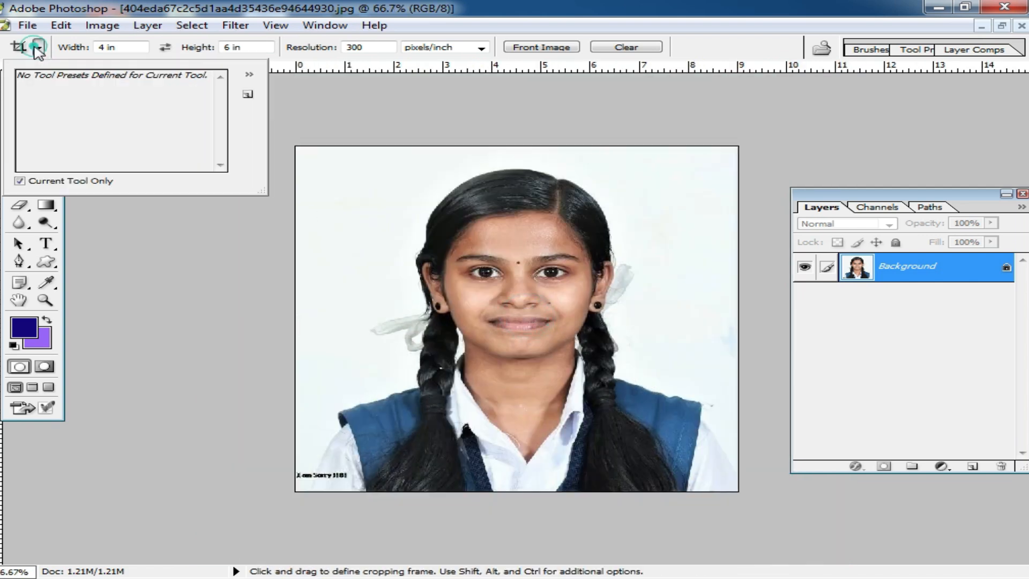
left_click(386, 100)
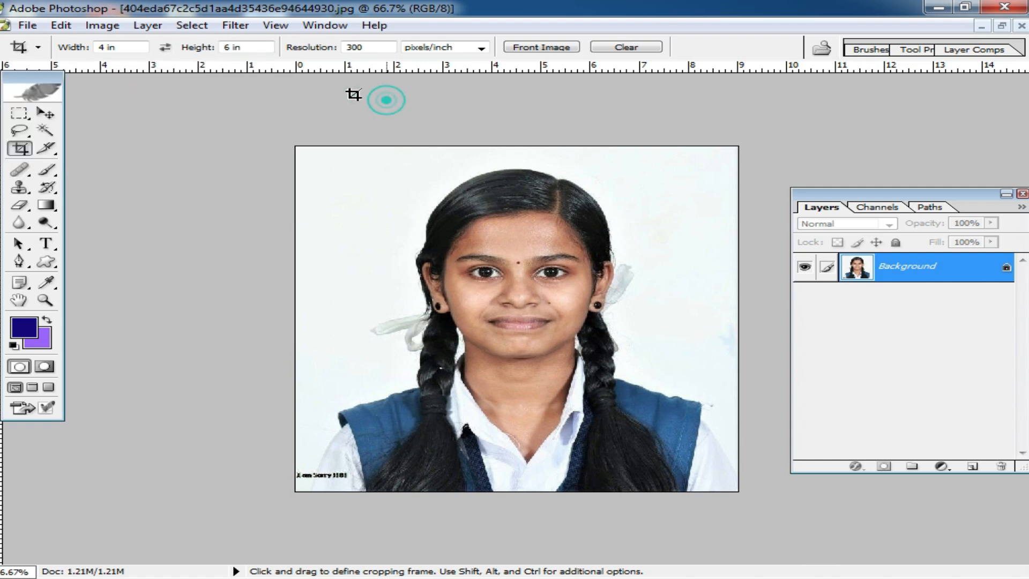
left_click(131, 47)
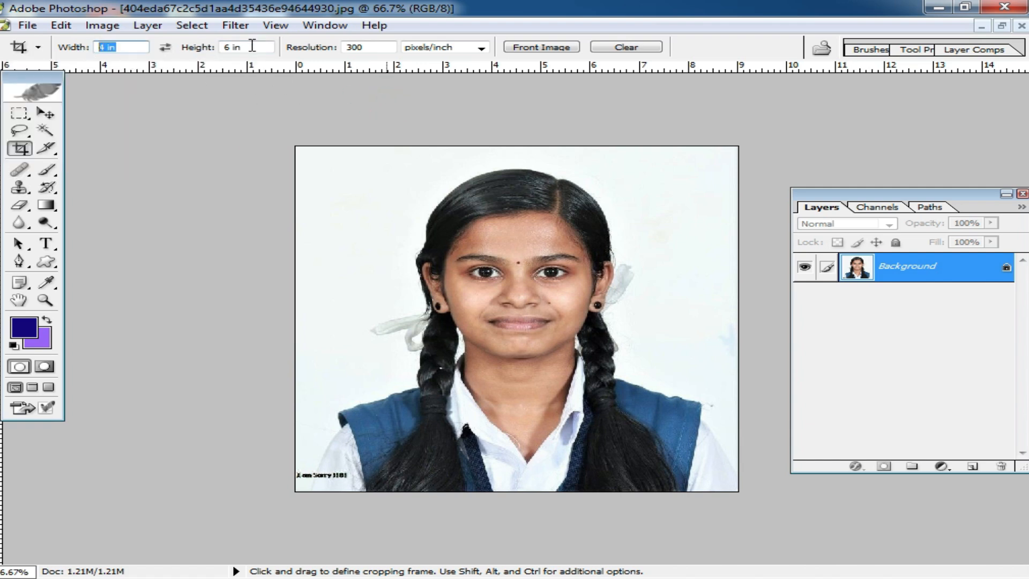
left_click(248, 46)
left_click(370, 48)
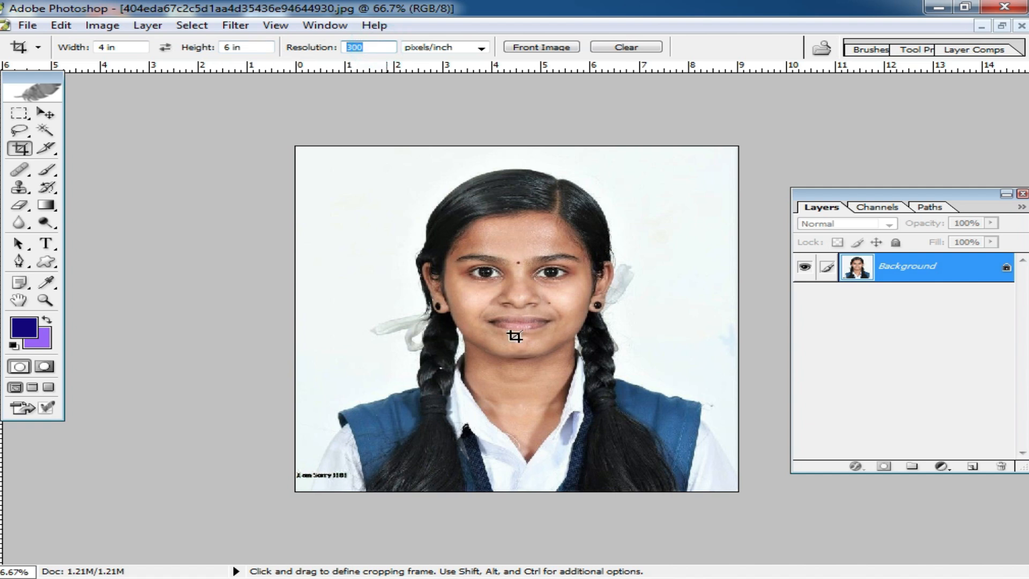
Step: Browse the presets of all tools, and limit the preset list to the current tool again
left_click(39, 47)
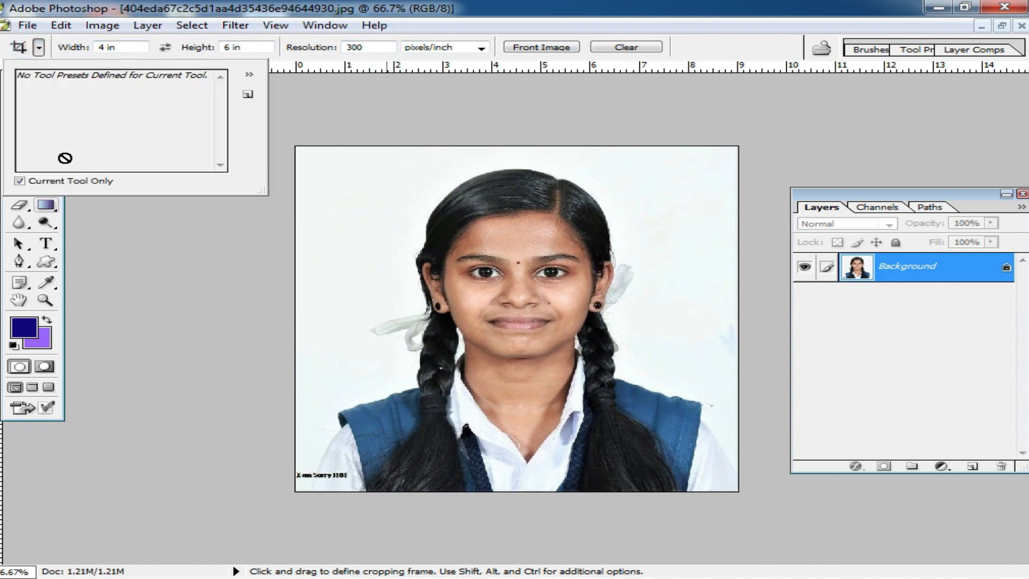
left_click(19, 180)
scroll(116, 124, "down", 2)
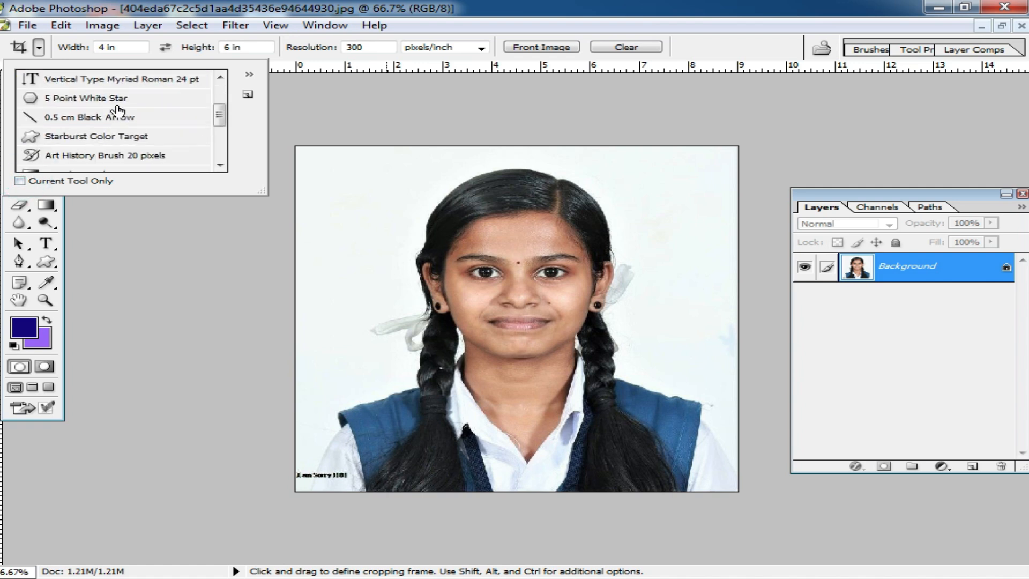
scroll(188, 137, "down", 3)
scroll(223, 143, "up", 2)
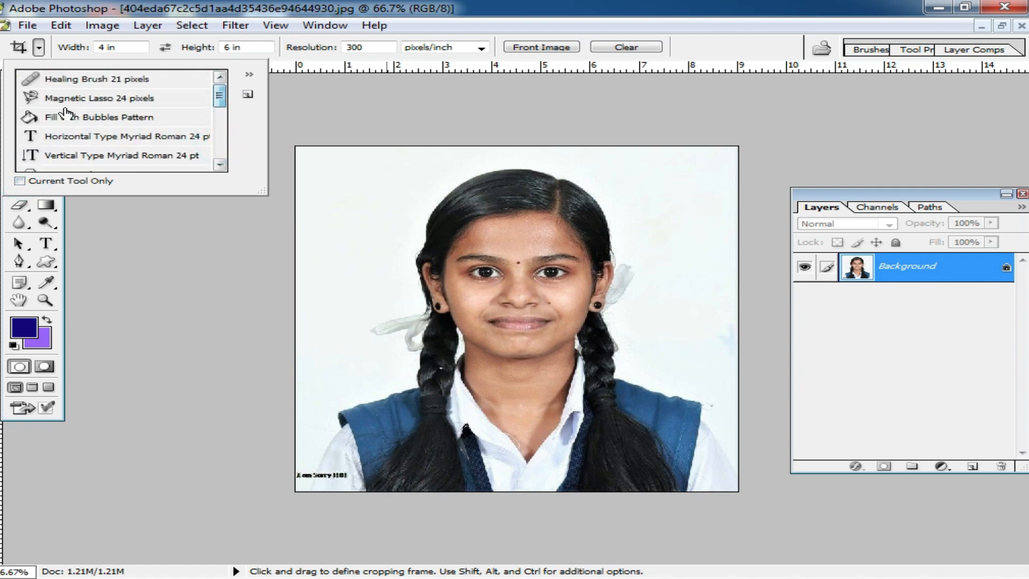
scroll(69, 150, "up", 3)
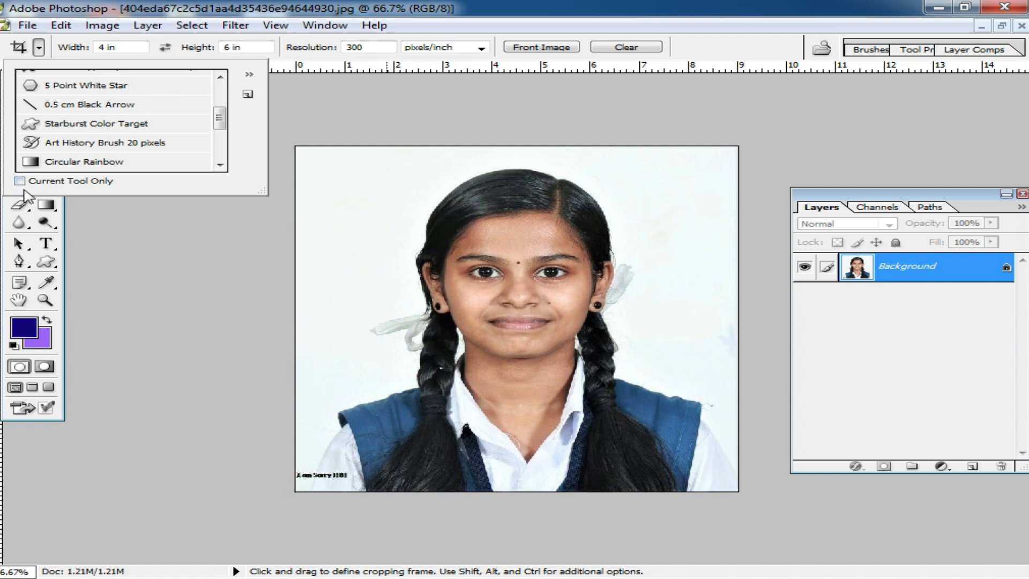
left_click(19, 181)
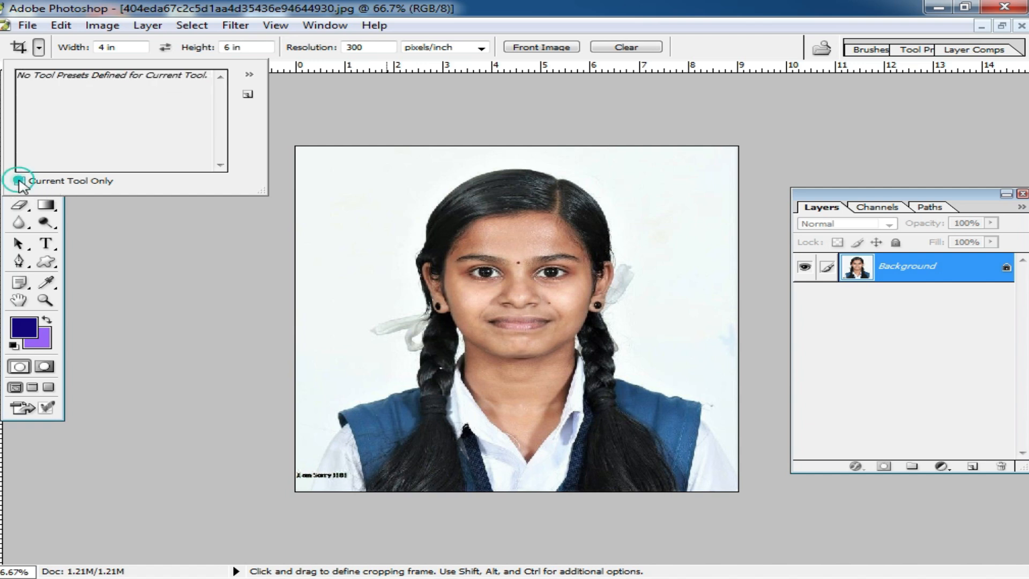
left_click(333, 107)
Step: Set the Crop tool's dimensions to 1.5 in wide by 1.99 in high
double_click(127, 47)
type("1.5")
key("Tab")
type("1.99")
key("Tab")
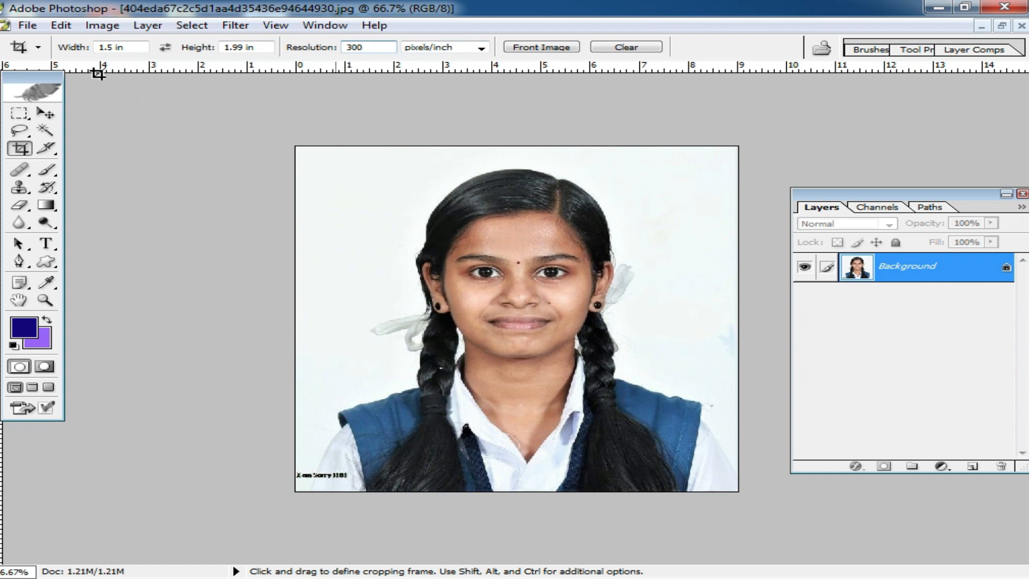
Step: Save the current crop settings as a new tool preset named "PP size"
left_click(39, 50)
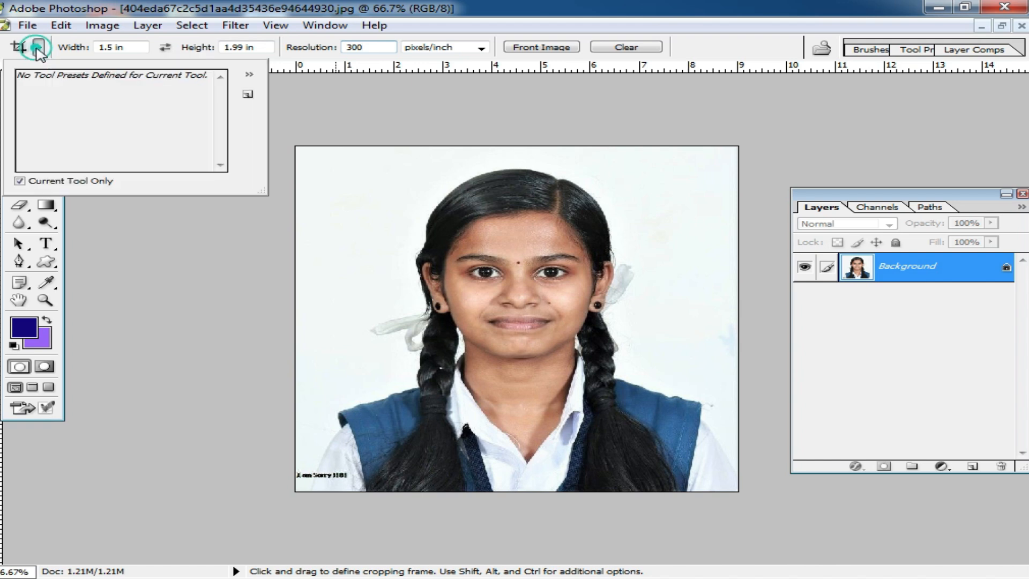
left_click(247, 95)
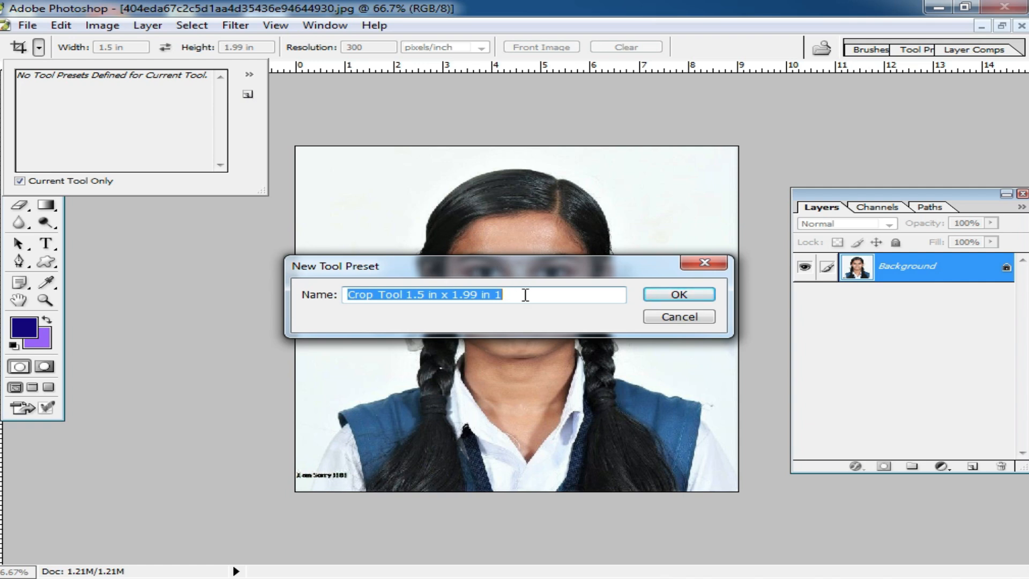
type("??")
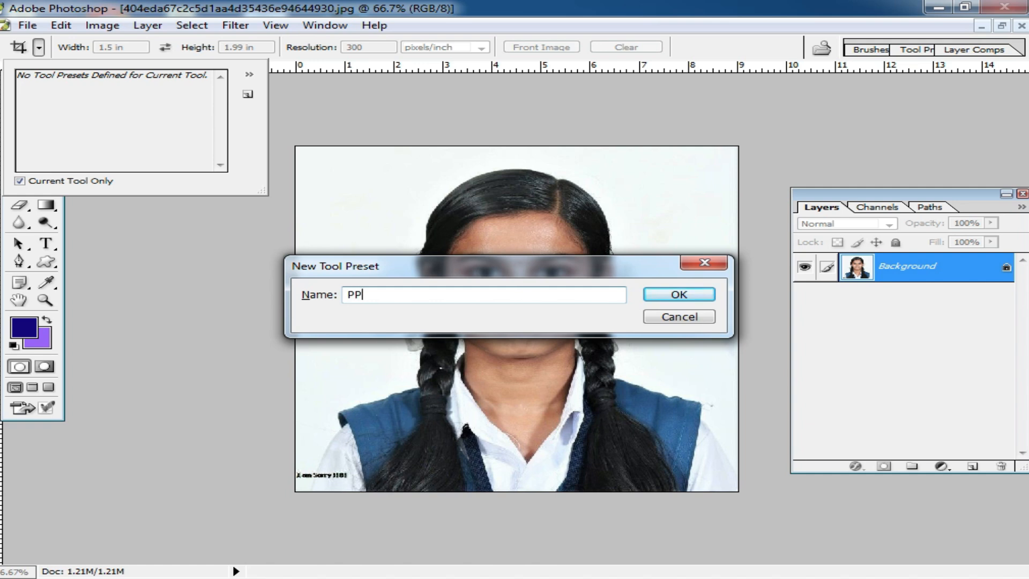
type(" size")
left_click(679, 294)
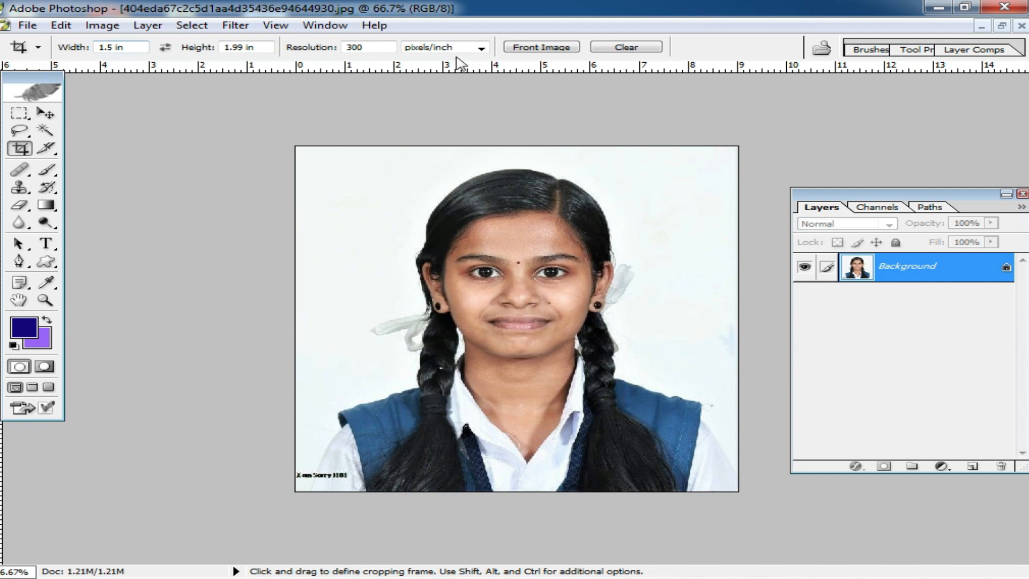
Step: Test the "PP size" preset by clearing the crop values and reloading them from it, twice
left_click(626, 47)
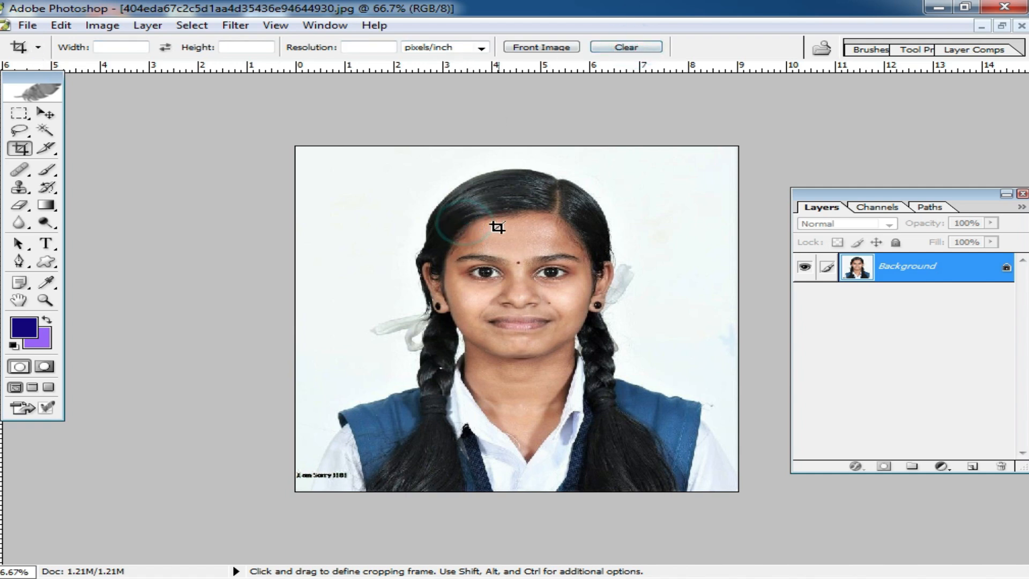
left_click(115, 52)
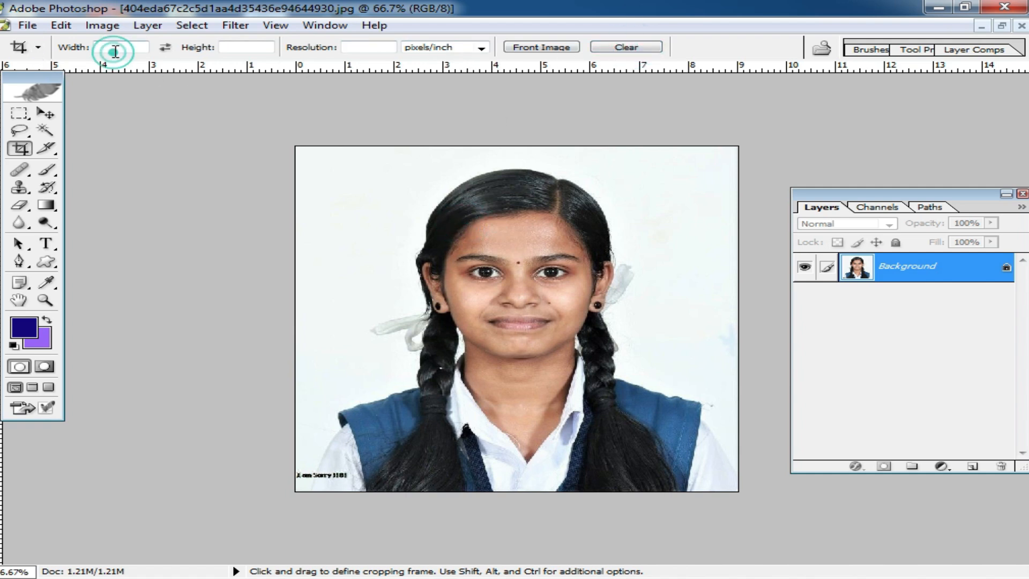
left_click(38, 47)
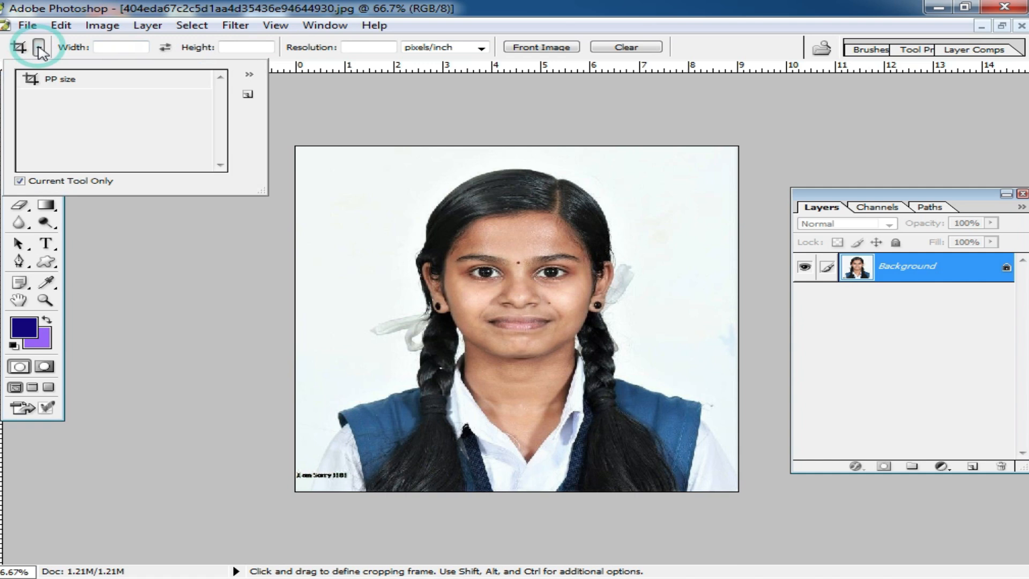
left_click(77, 82)
left_click(188, 51)
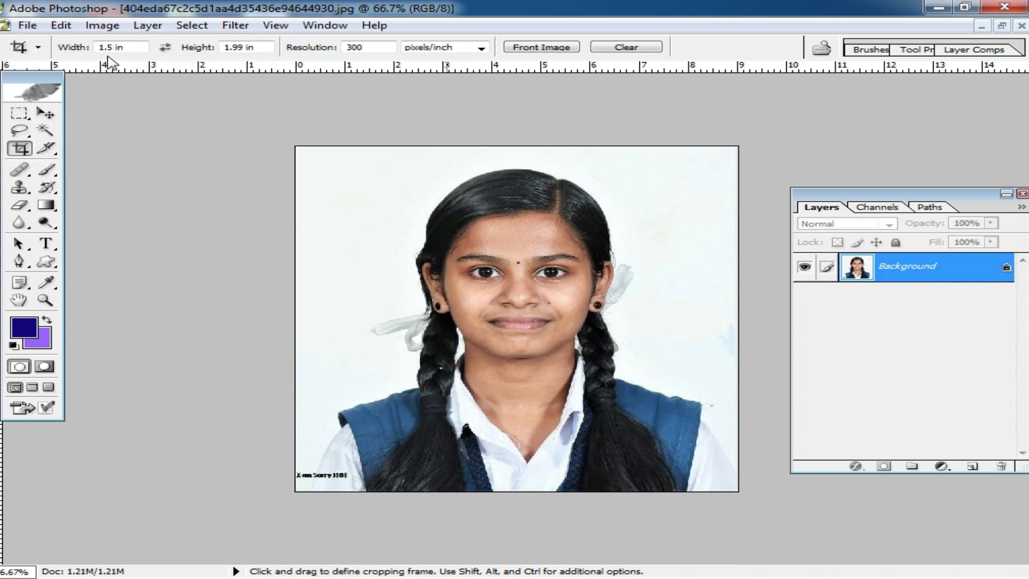
left_click(38, 47)
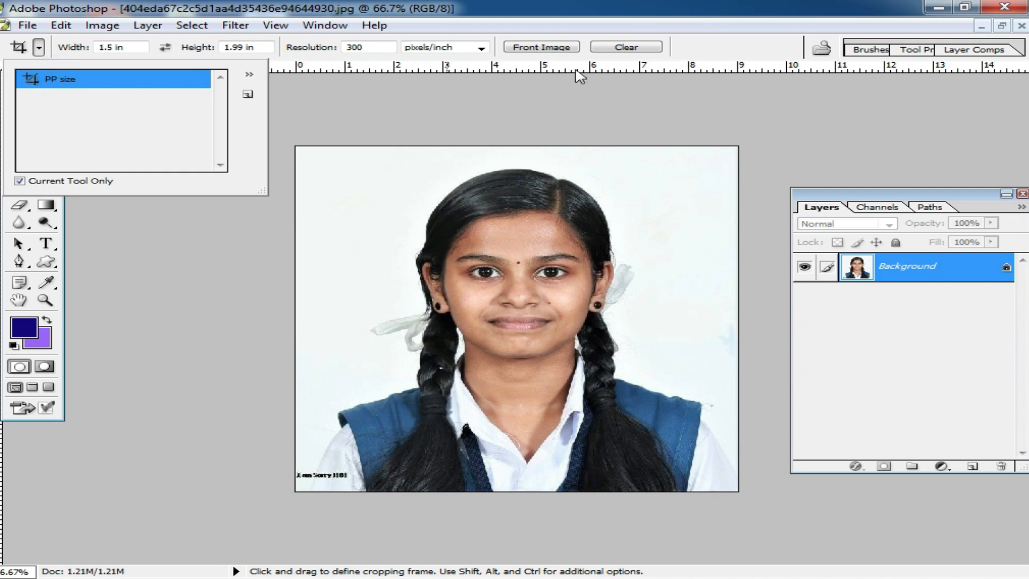
left_click(629, 48)
left_click(38, 47)
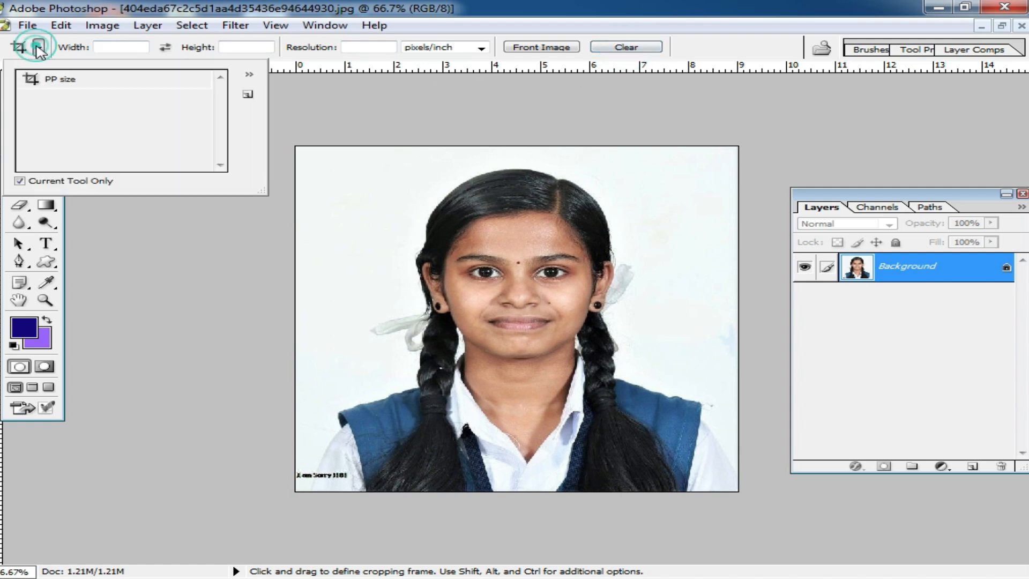
left_click(80, 81)
left_click(497, 190)
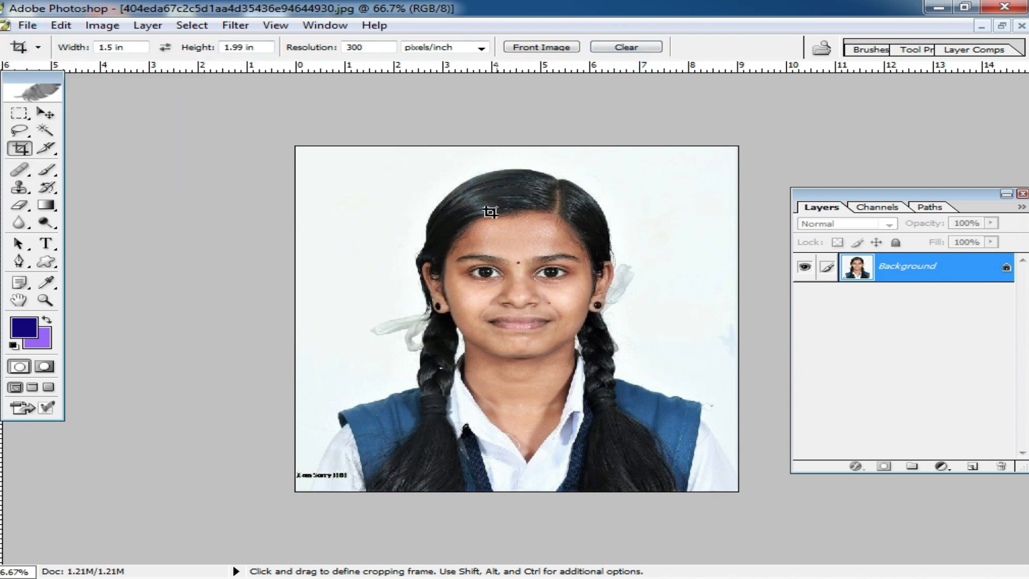
Step: Crop the photo to the head and shoulders with the "PP size" dimensions, and undo the crop
left_click_drag(354, 166, 670, 490)
left_click_drag(586, 363, 590, 370)
key("Return")
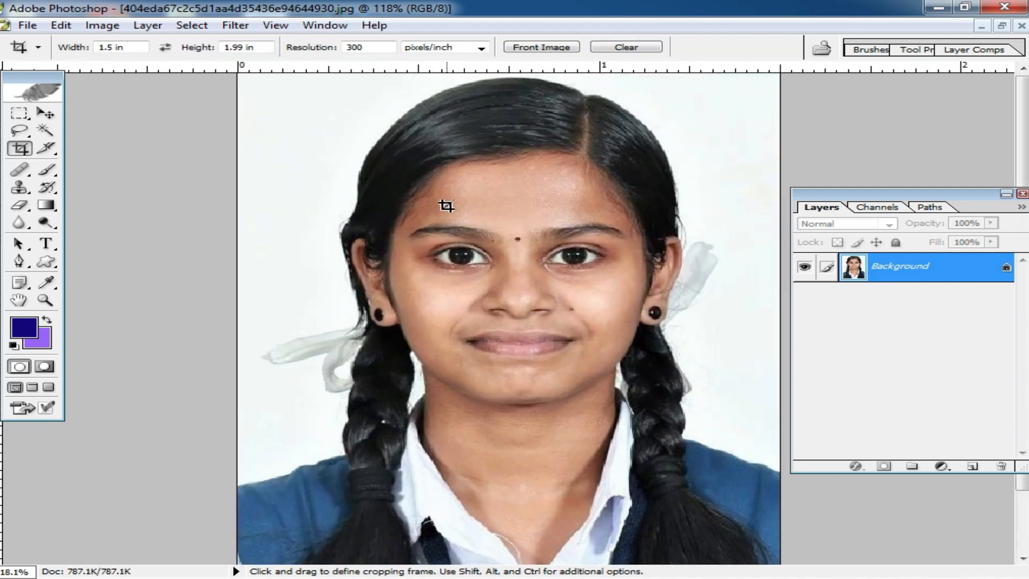
key("ctrl+0")
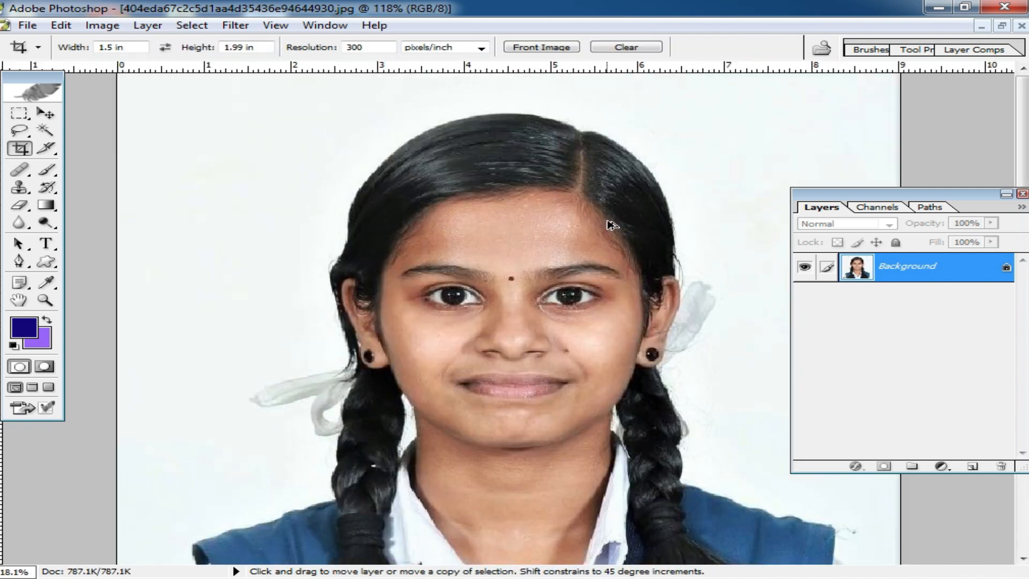
Step: Swap the crop width and height to get a landscape format of 1.99 in by 1.5 in
left_click(164, 47)
left_click(471, 242, "ctrl+alt")
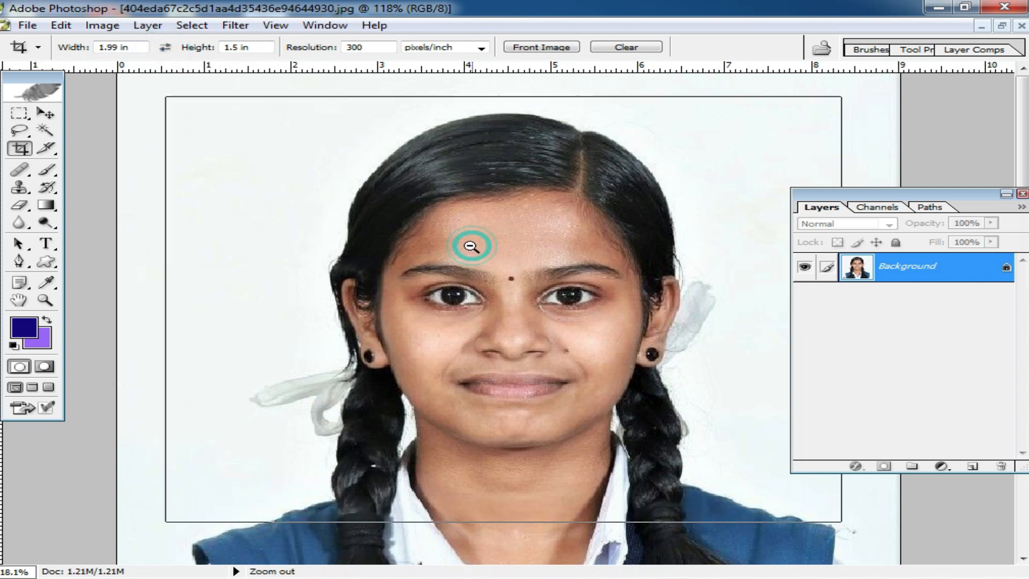
left_click(164, 48)
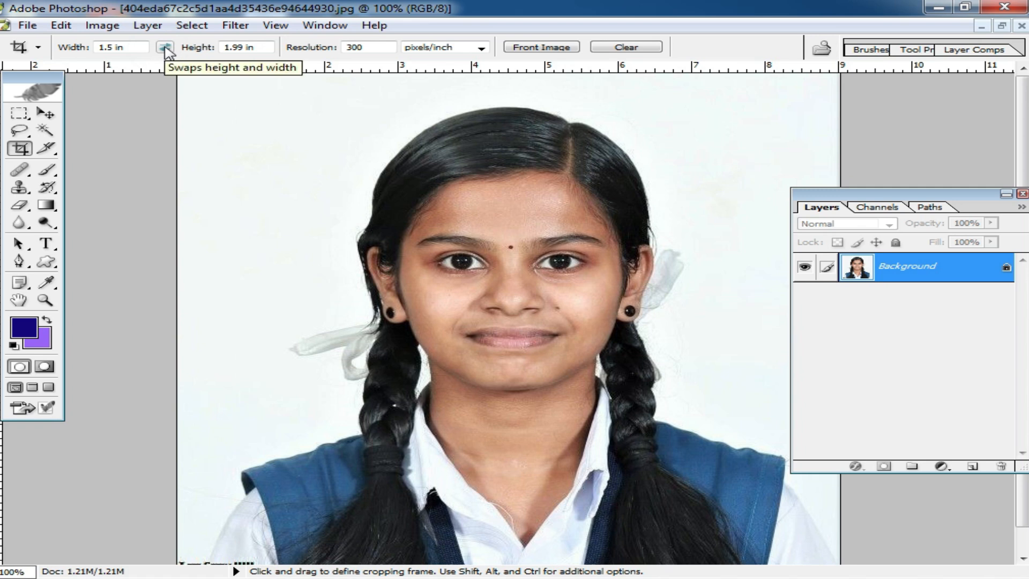
left_click(165, 47)
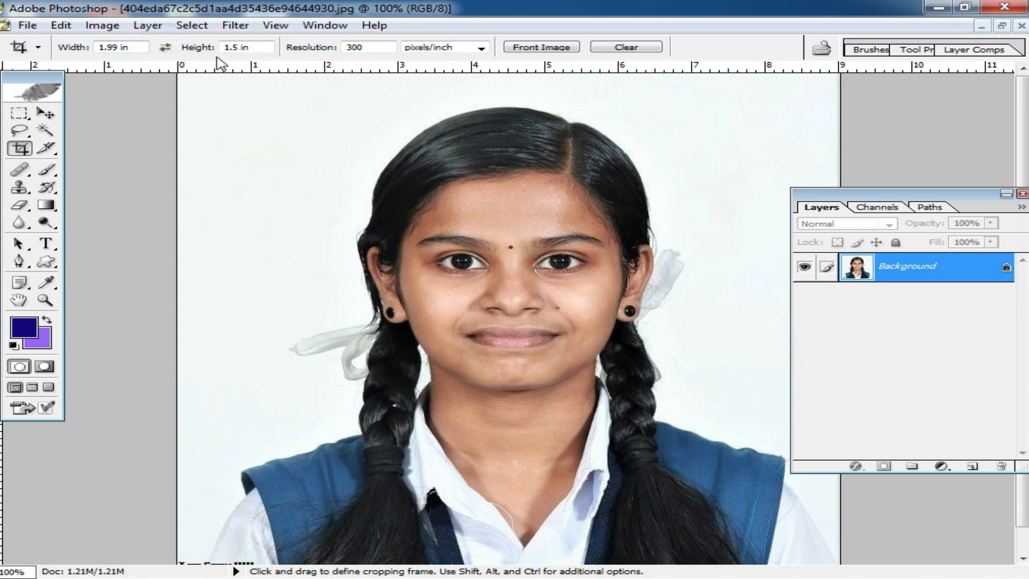
left_click(165, 47)
left_click(165, 47)
Step: Crop the photo around the face in the 1.99 in by 1.5 in landscape format, and undo the crop
left_click_drag(260, 103, 839, 417)
double_click(546, 204)
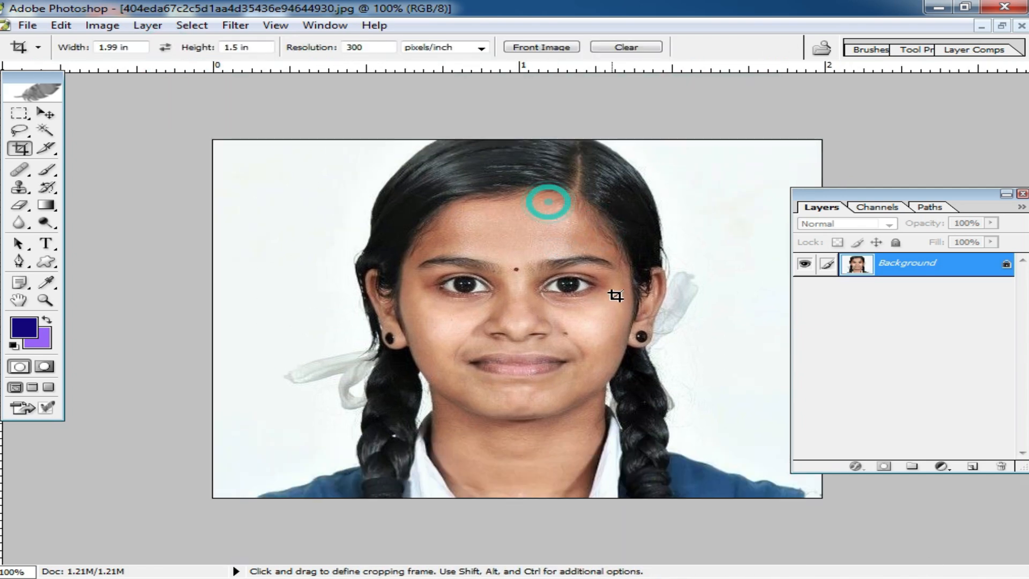
key("ctrl+z")
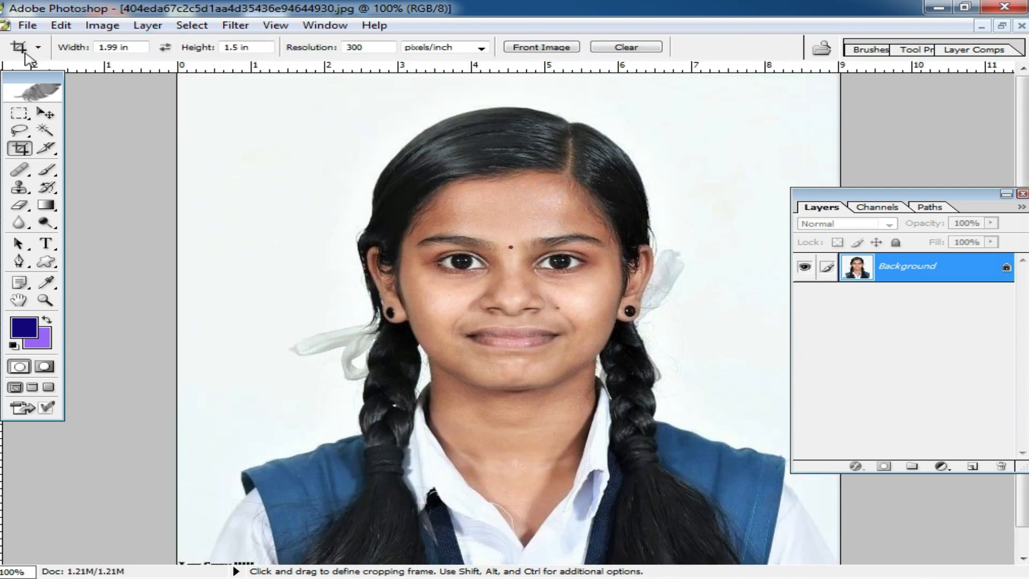
Step: Set the Crop tool to .79 in wide by .99 in high at a resolution of 300 pixels/inch
left_click(39, 49)
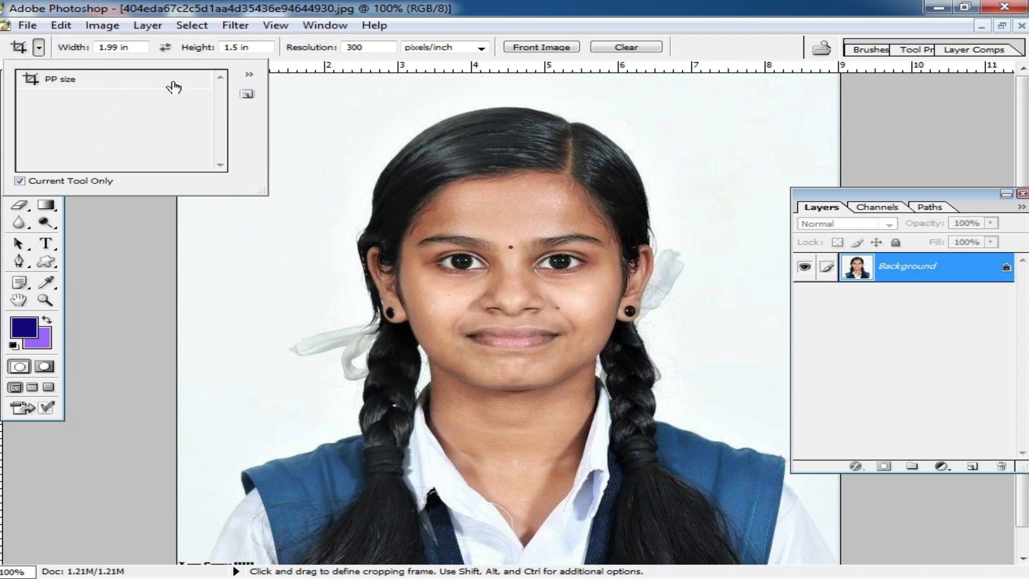
left_click(138, 46)
type(".7")
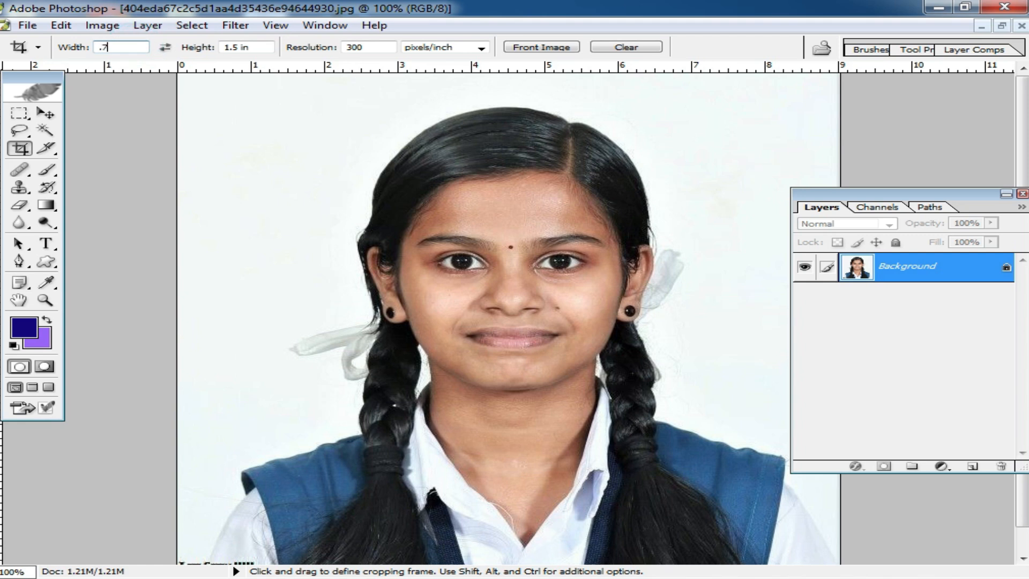
type("9")
key("Tab")
type(".99")
key("Tab")
type("300")
Step: Save the current Crop tool settings as a new tool preset named "stamp size"
left_click(38, 47)
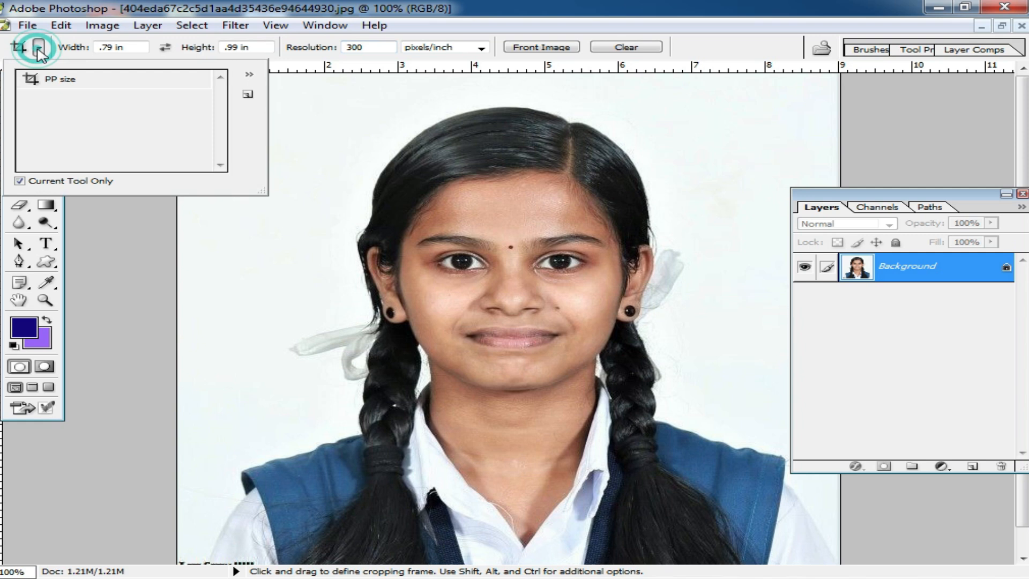
left_click(247, 95)
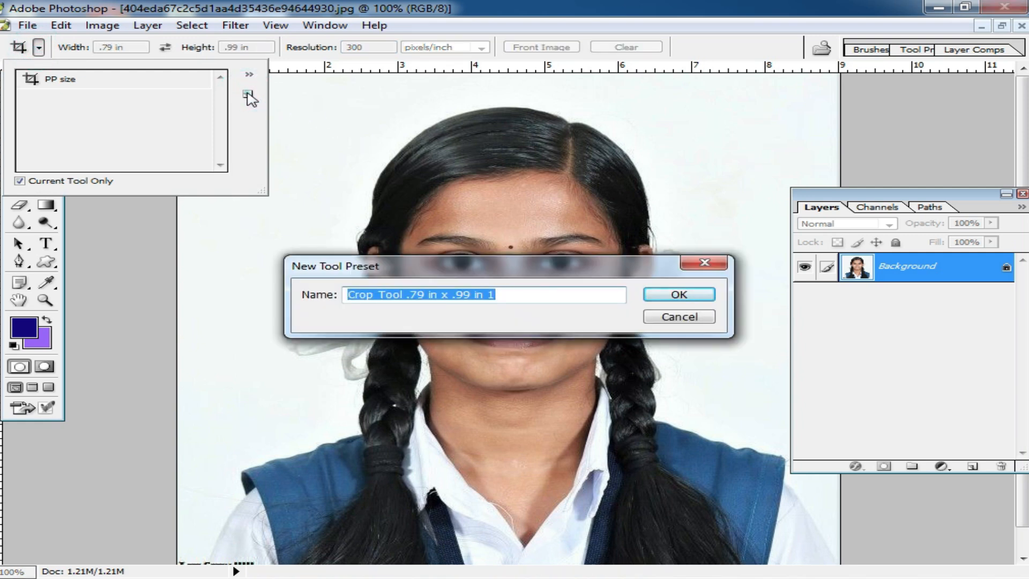
left_click(706, 263)
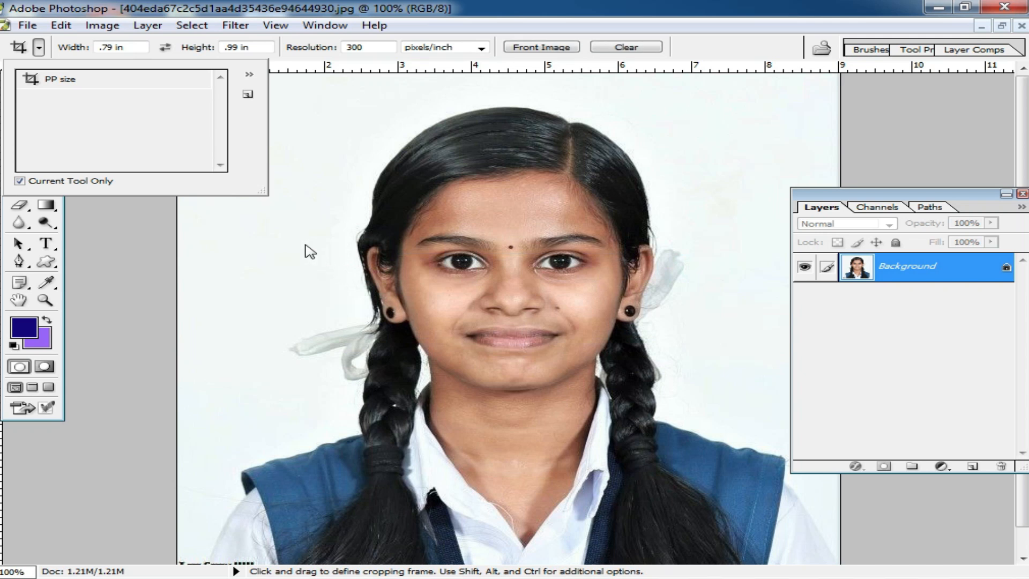
left_click(248, 95)
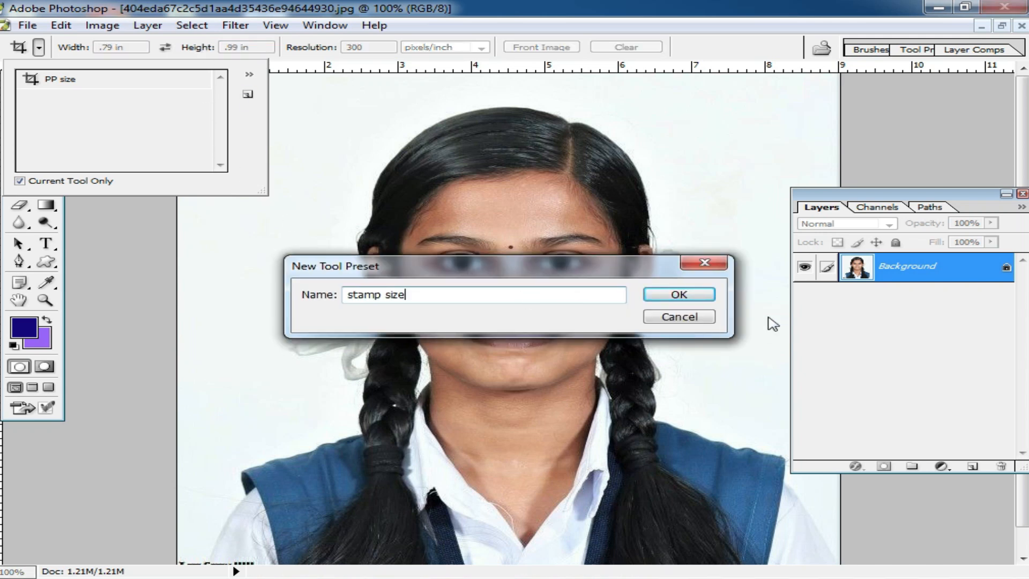
left_click(679, 294)
left_click(299, 133)
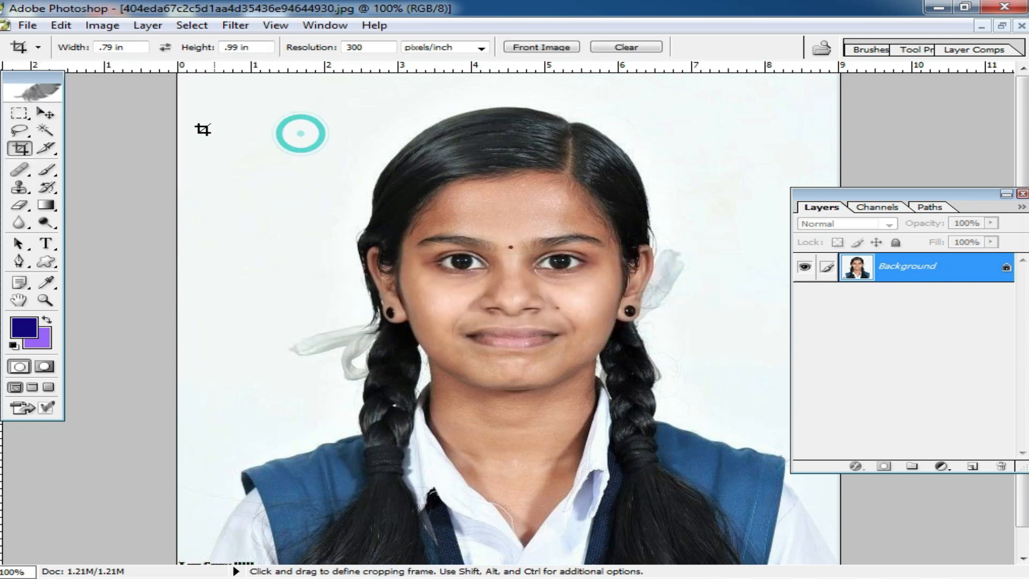
Step: Clear the Crop tool's width, height and resolution, and load the "stamp size" preset
left_click(626, 47)
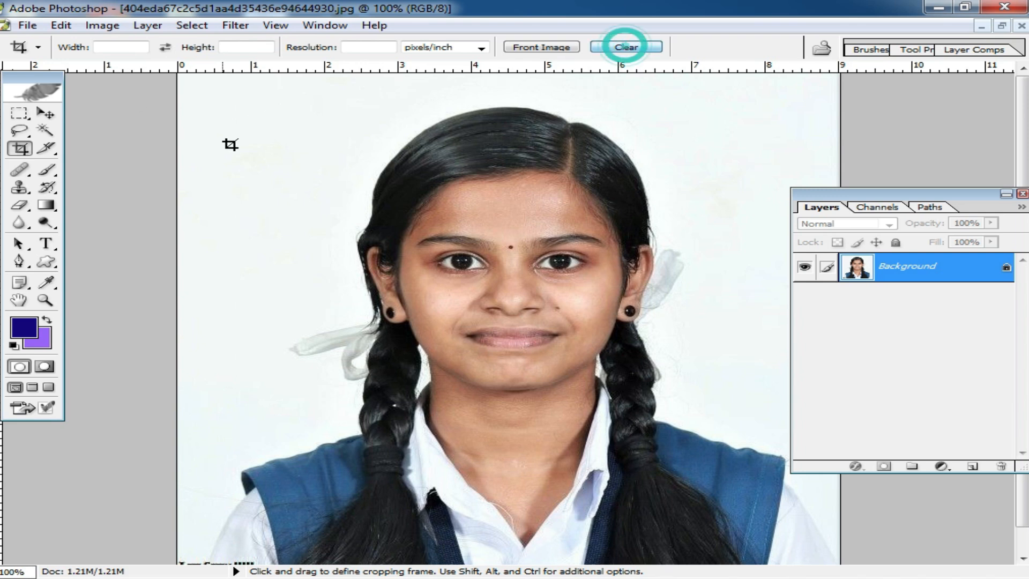
left_click(38, 47)
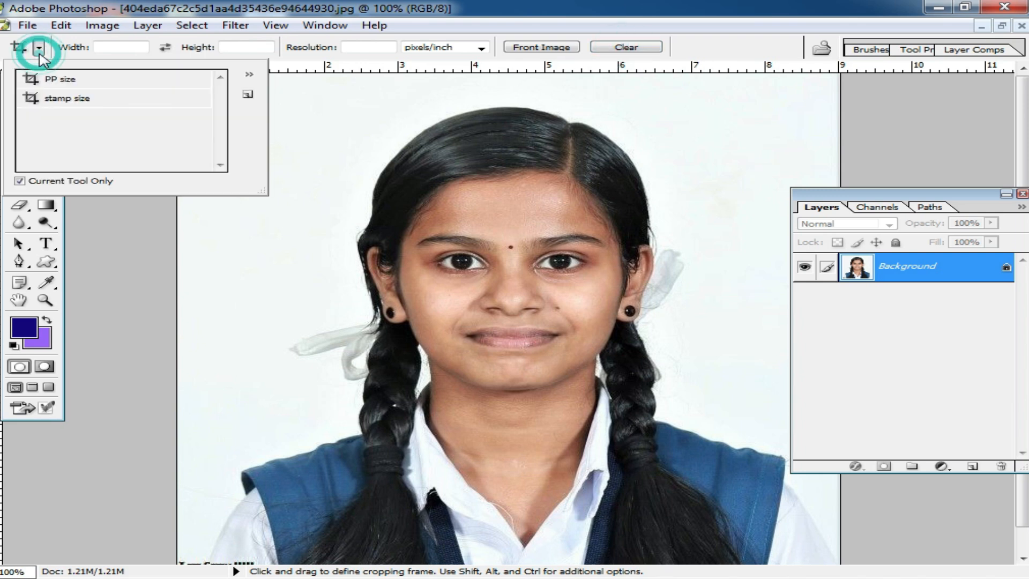
left_click(91, 99)
left_click(592, 281)
Step: Crop the photo to the head and shoulders with the "stamp size" dimensions, and undo the crop
key("ctrl+minus")
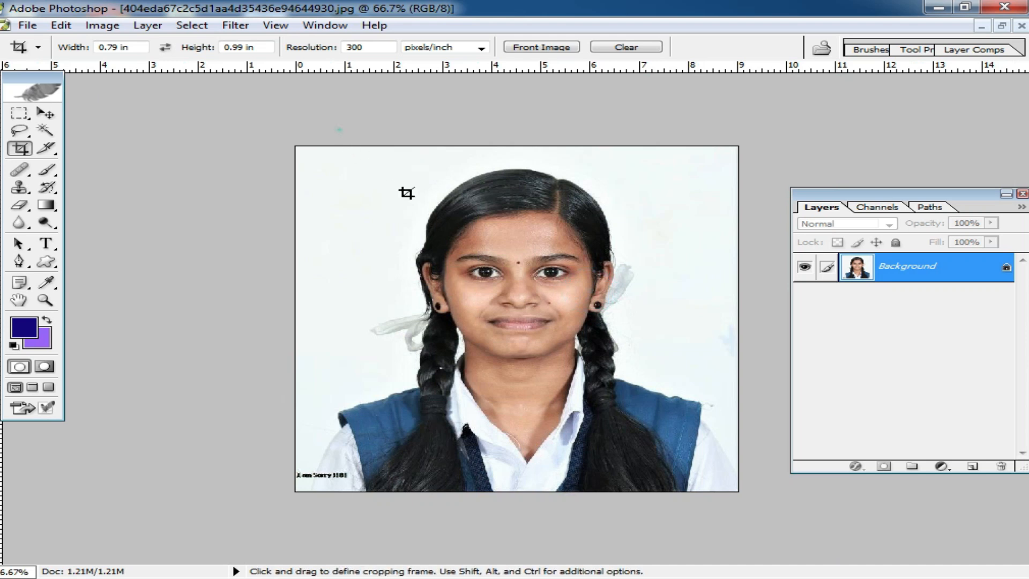
left_click_drag(338, 130, 696, 491)
left_click_drag(549, 395, 568, 395)
double_click(567, 395)
key("ctrl+0")
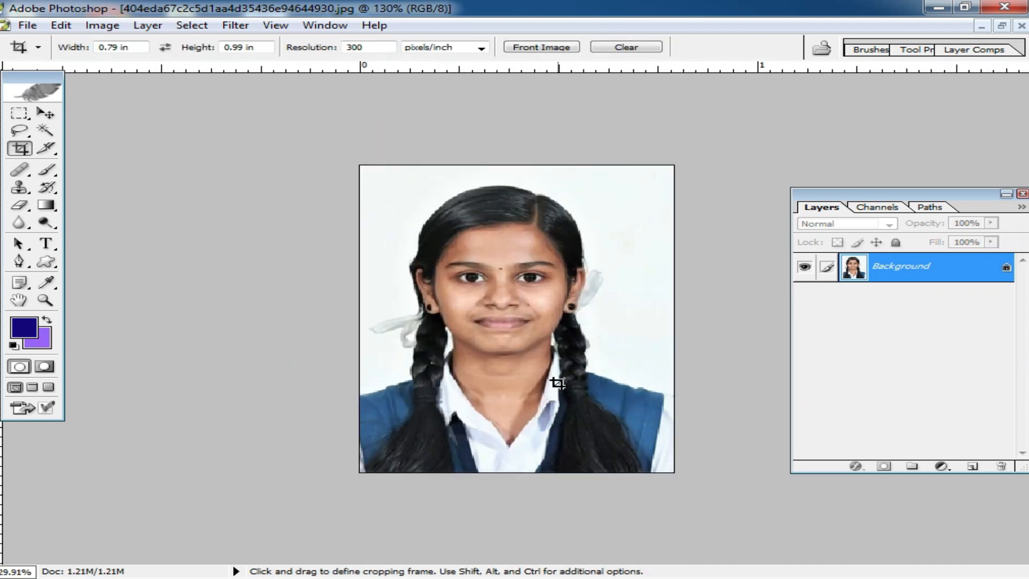
key("ctrl+0")
left_click(552, 275, "ctrl")
left_click(556, 246, "ctrl")
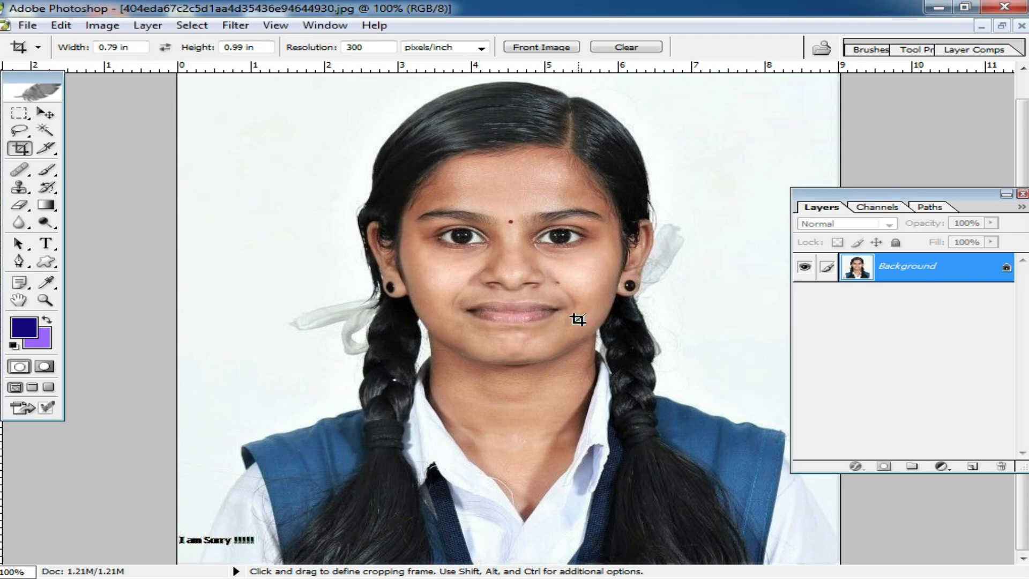
left_click(590, 352, "alt")
key("ctrl+0")
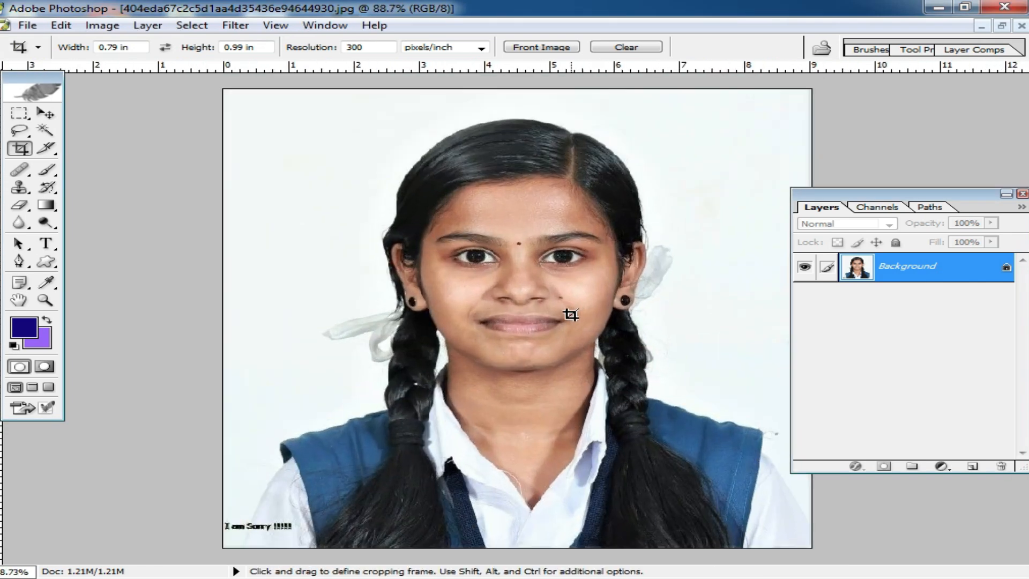
Step: Load the "PP size" preset for the Crop tool
left_click(38, 47)
left_click(50, 76)
left_click(373, 119)
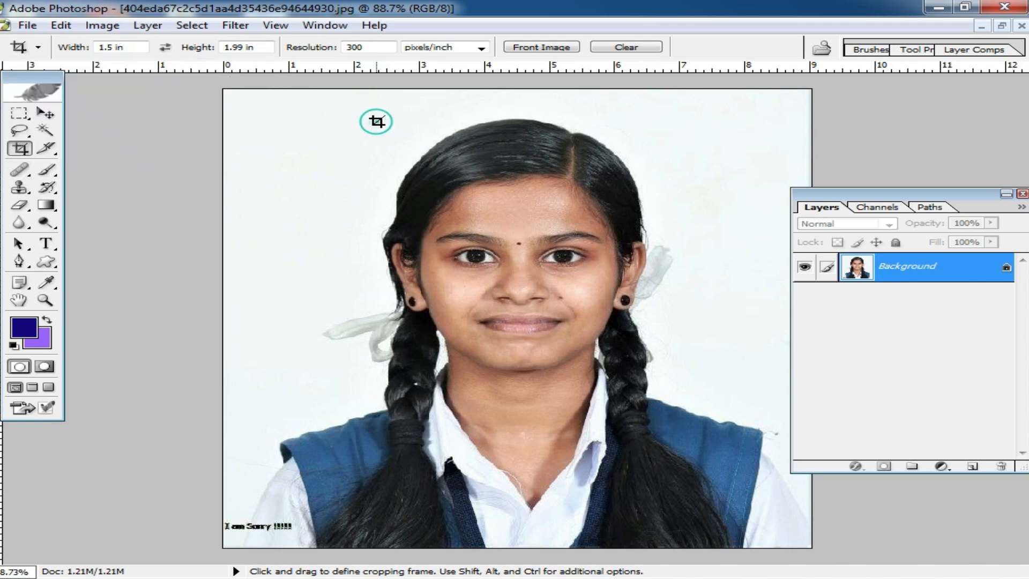
left_click(38, 47)
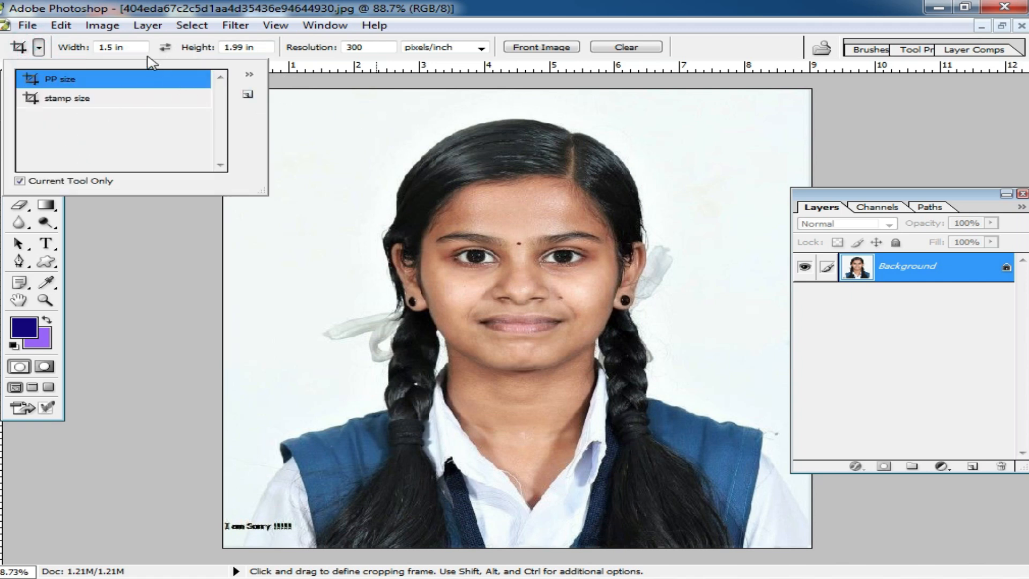
Step: Set the Crop tool to 4 in wide by 6 in high at a resolution of 300 pixels/inch
left_click(133, 47)
type("4")
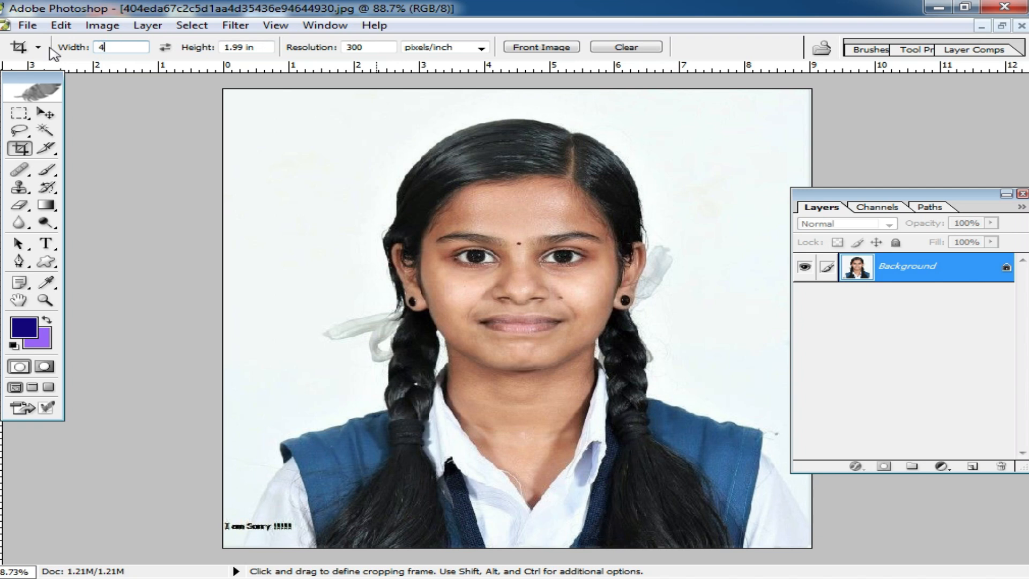
key("Tab")
type("6")
key("Tab")
type("3")
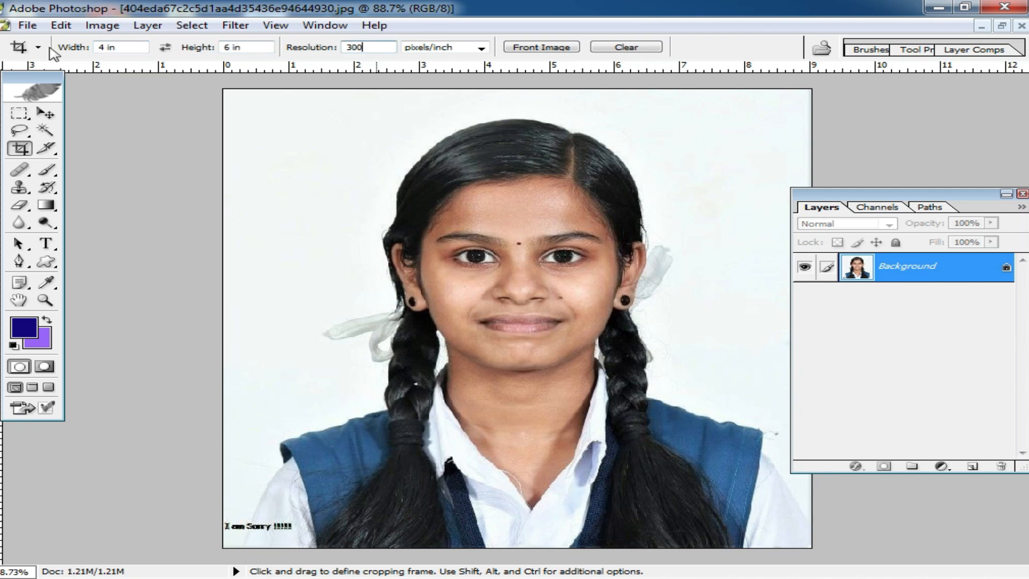
Step: Save the 4 in by 6 in crop settings as a new tool preset named "4R"
left_click(38, 47)
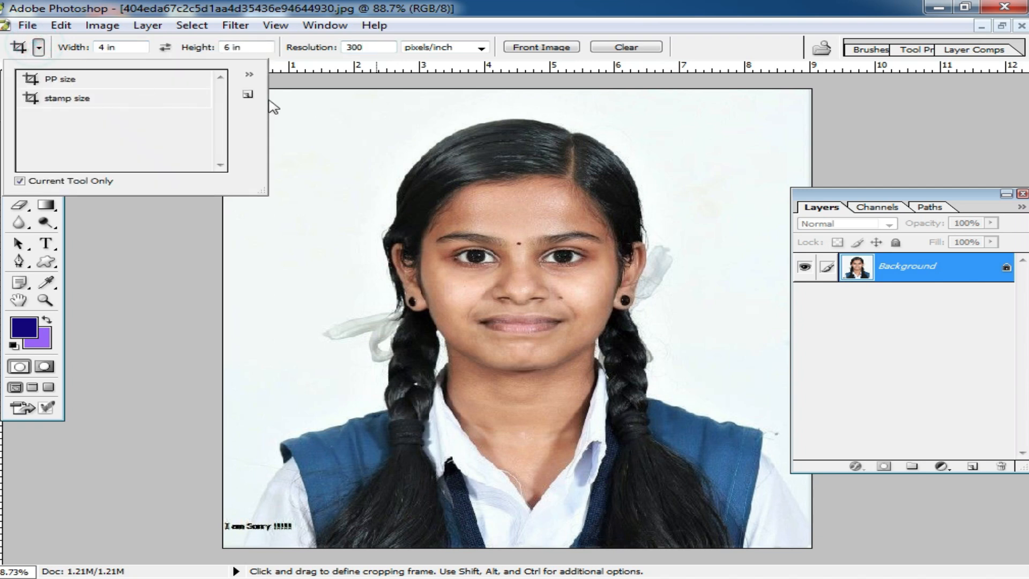
left_click(248, 94)
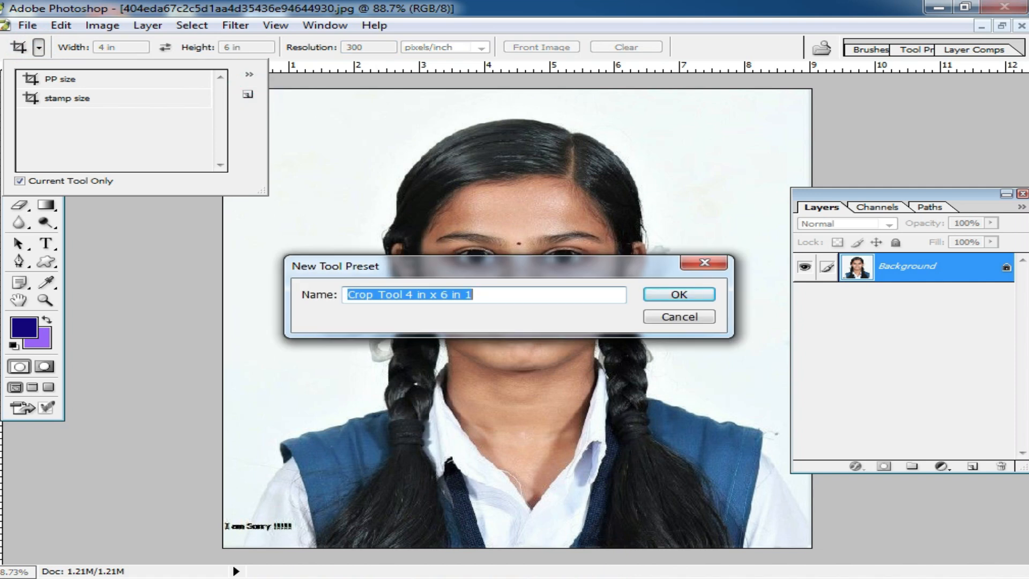
type("4R")
left_click(676, 296)
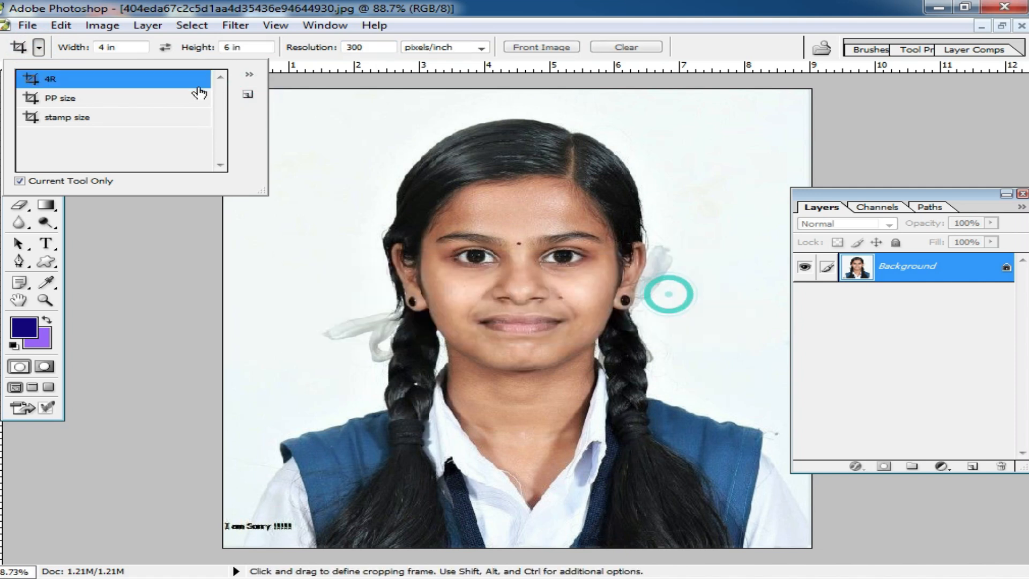
Step: Set the Crop tool to 6 in wide by 8 in high at a resolution of 300 pixels/inch
left_click(38, 47)
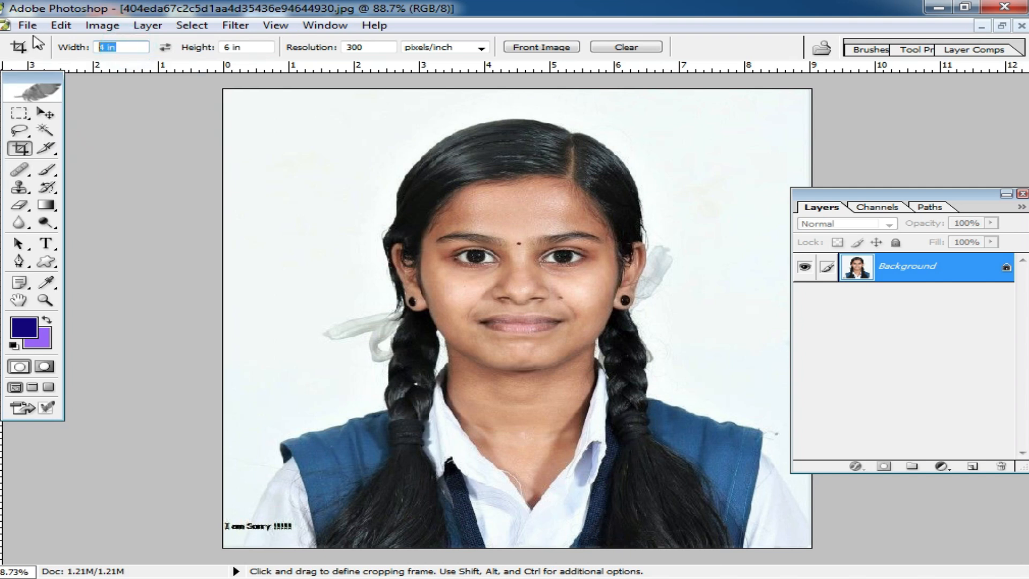
type("6")
key("Tab")
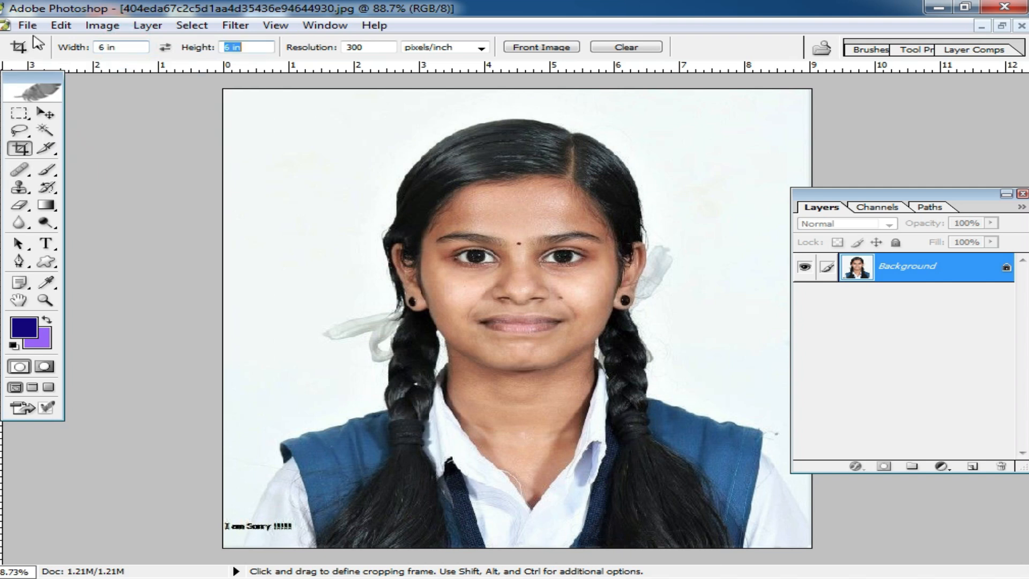
key("Tab")
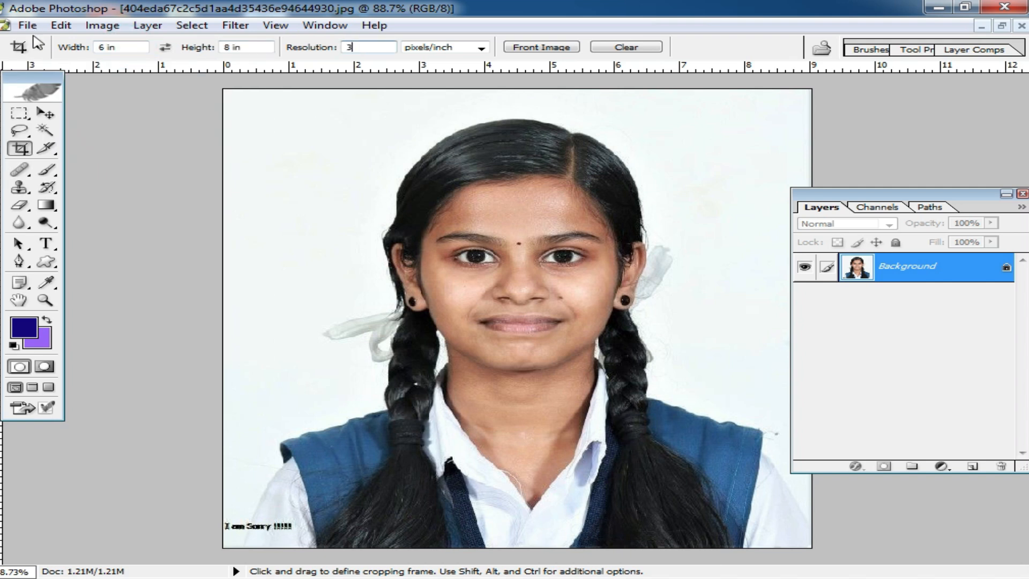
Step: Save the 6 in by 8 in crop settings as a new tool preset named "6R"
left_click(38, 47)
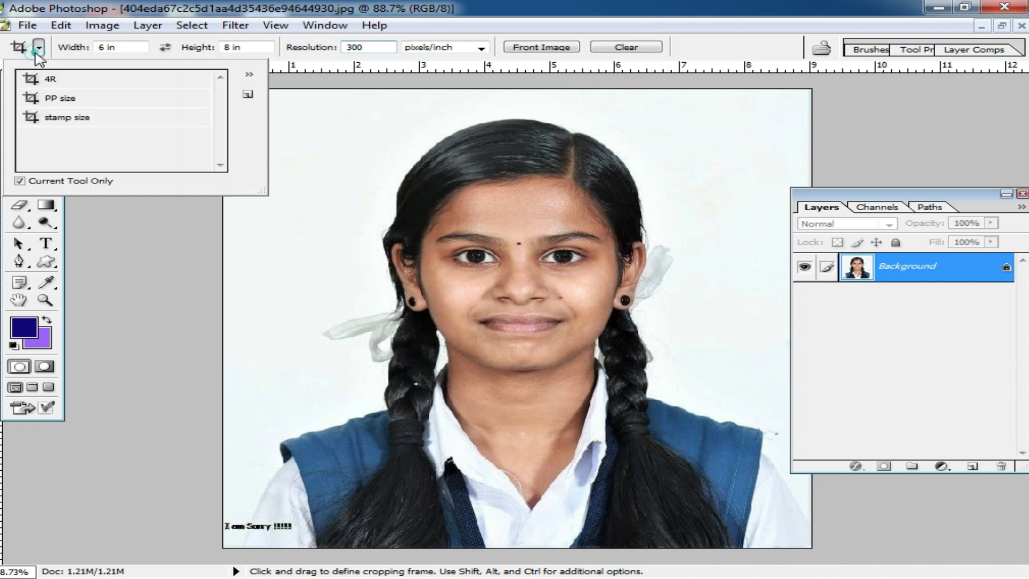
left_click(247, 95)
type("6R")
left_click(679, 295)
left_click(384, 178)
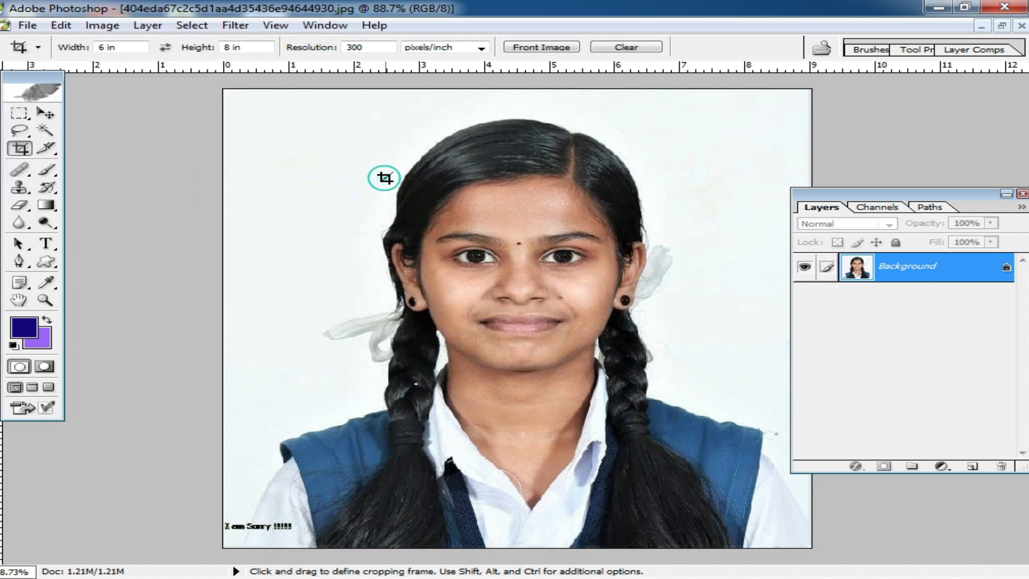
Step: Switch the Crop tool between the "4R", "6R" and "PP size" presets, and finish on "stamp size"
left_click(38, 47)
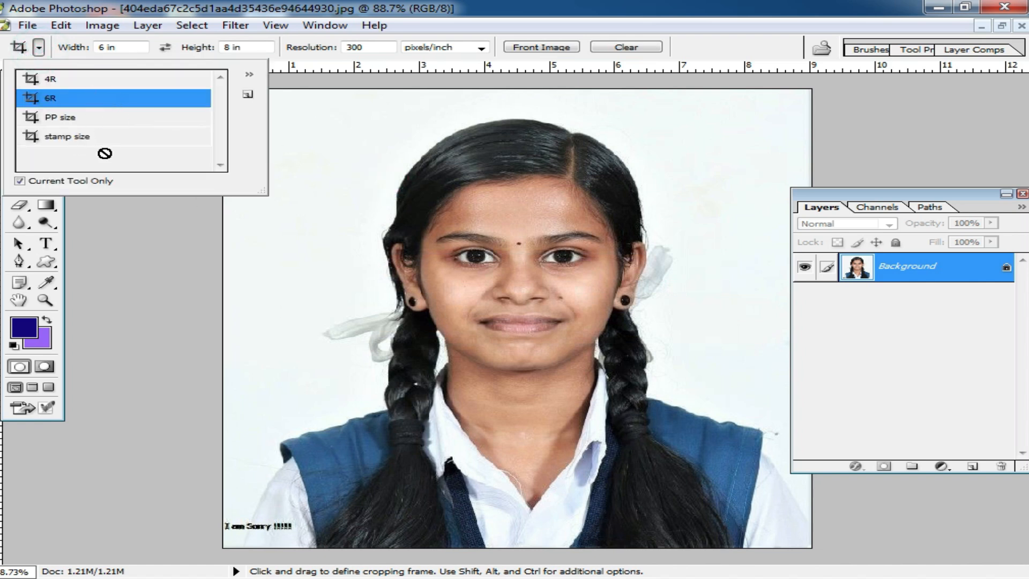
left_click(88, 81)
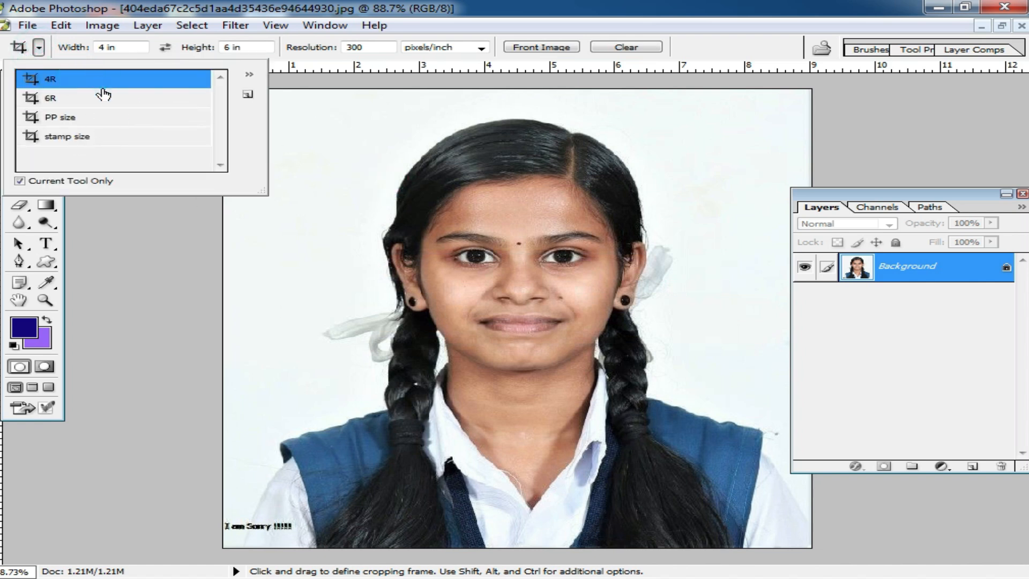
left_click(82, 98)
left_click(86, 79)
left_click(78, 100)
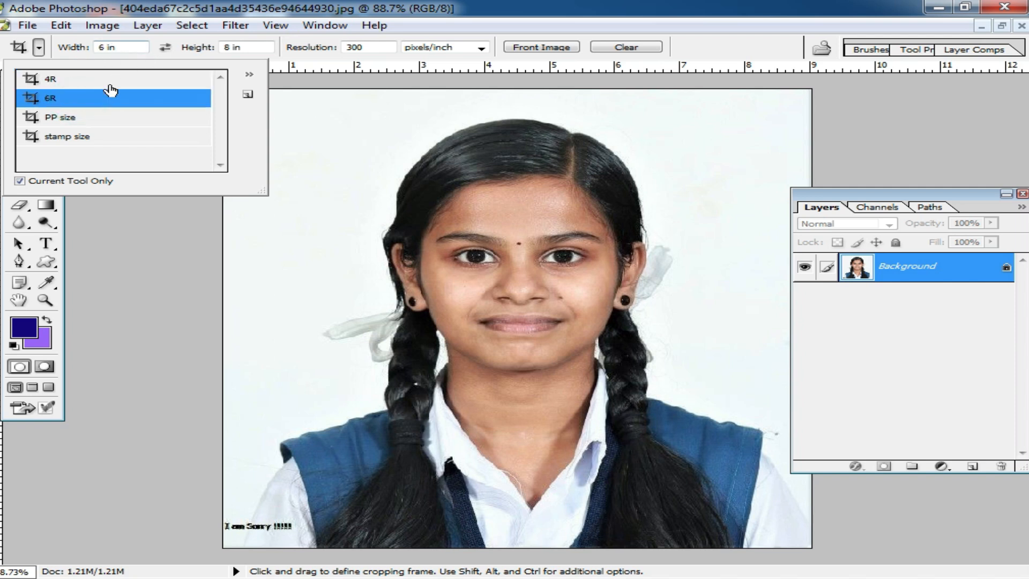
left_click(86, 118)
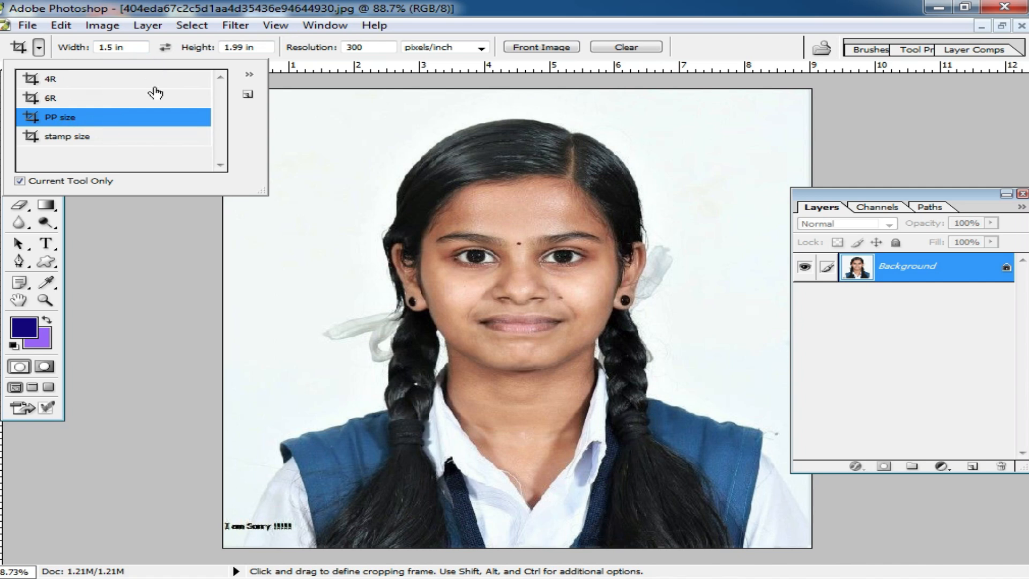
left_click(93, 139)
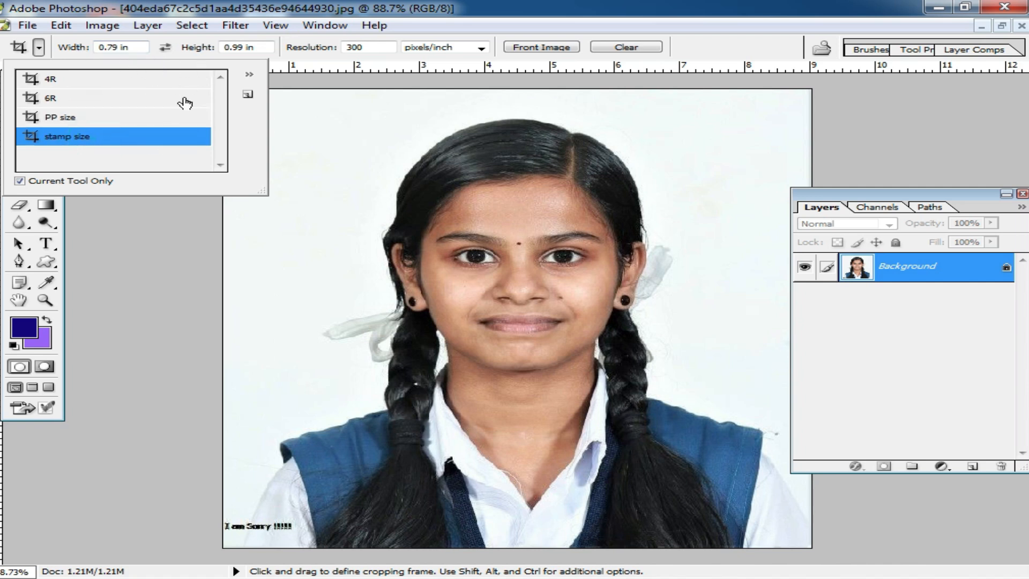
left_click(396, 181)
left_click(38, 48)
left_click(509, 206)
scroll(499, 233, "up", 1)
scroll(592, 367, "up", 5)
scroll(580, 355, "down", 5)
scroll(580, 355, "down", 2)
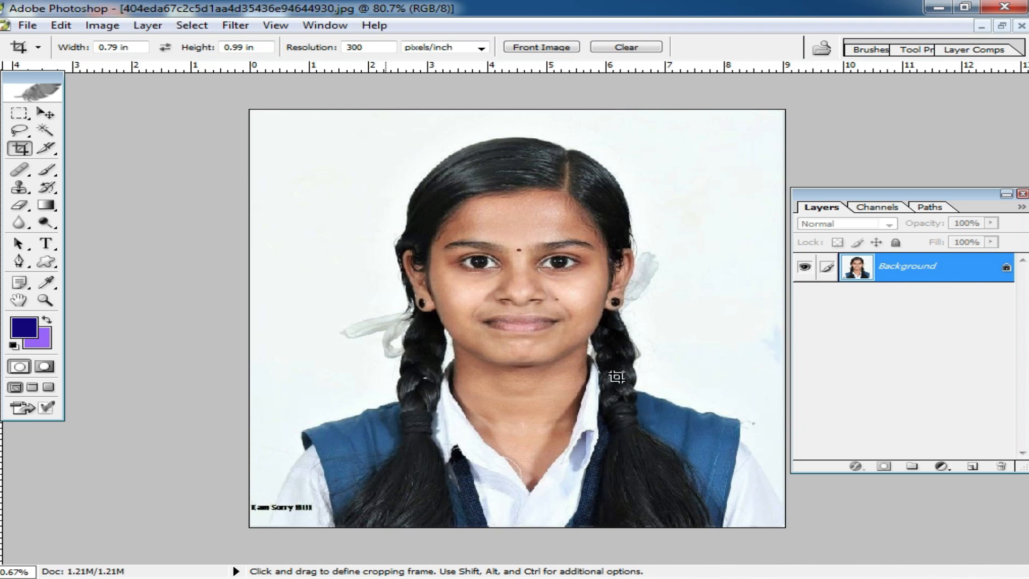
Step: Show the Actions palette and place it beside the photo, over the Layers palette
left_click(327, 25)
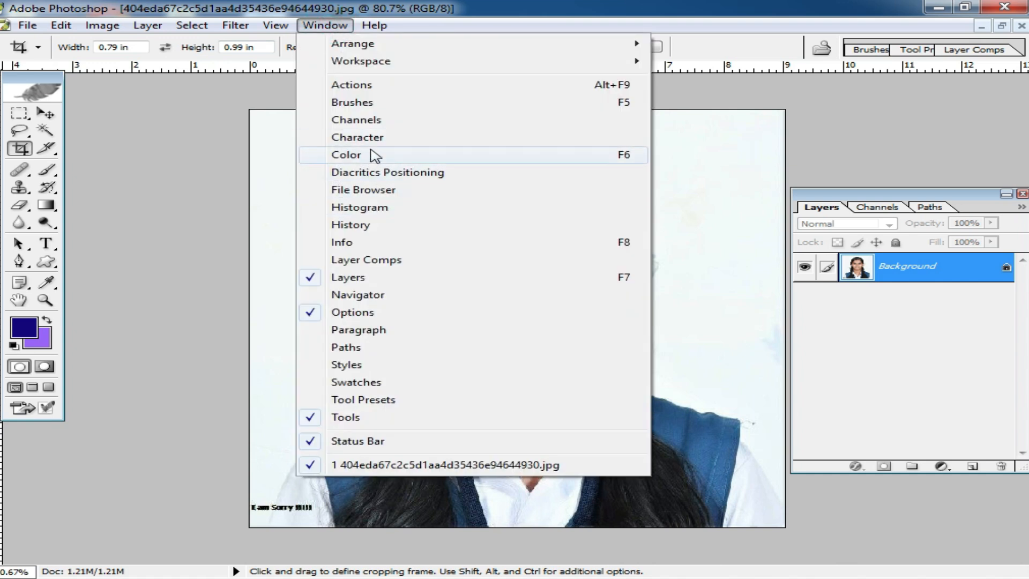
mouse_move(283, 27)
mouse_move(325, 27)
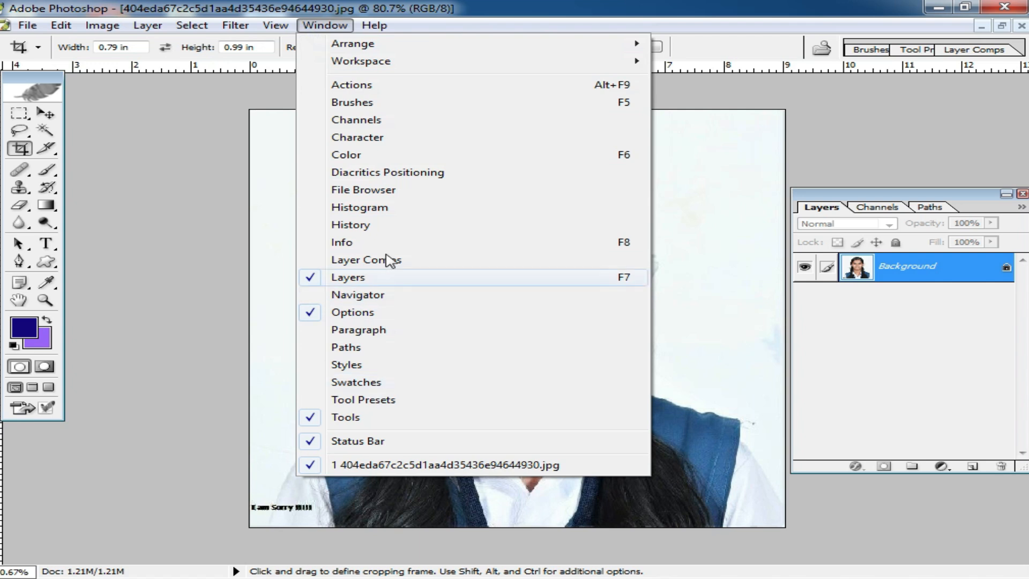
left_click(378, 85)
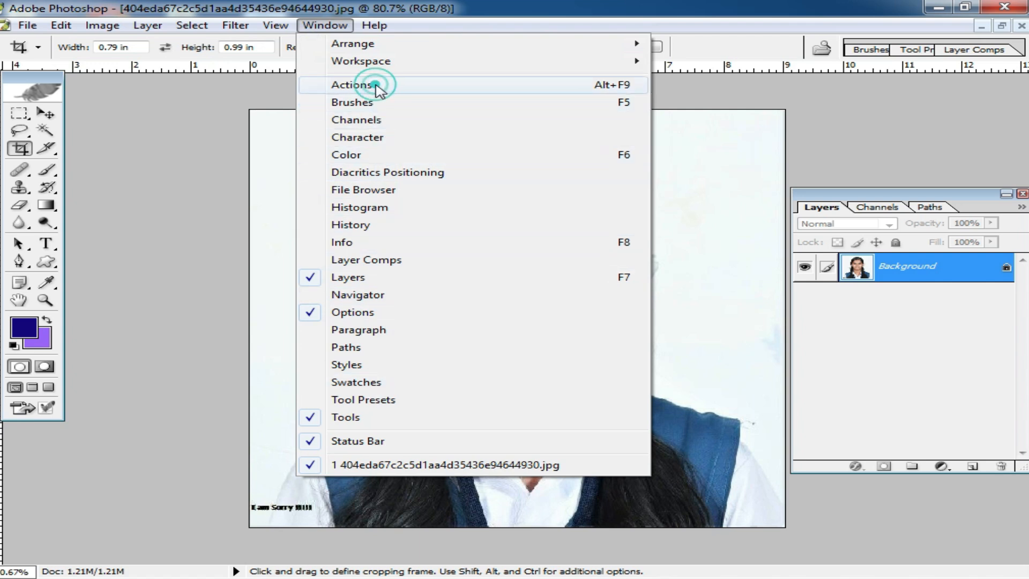
left_click(813, 229)
left_click_drag(894, 181, 931, 185)
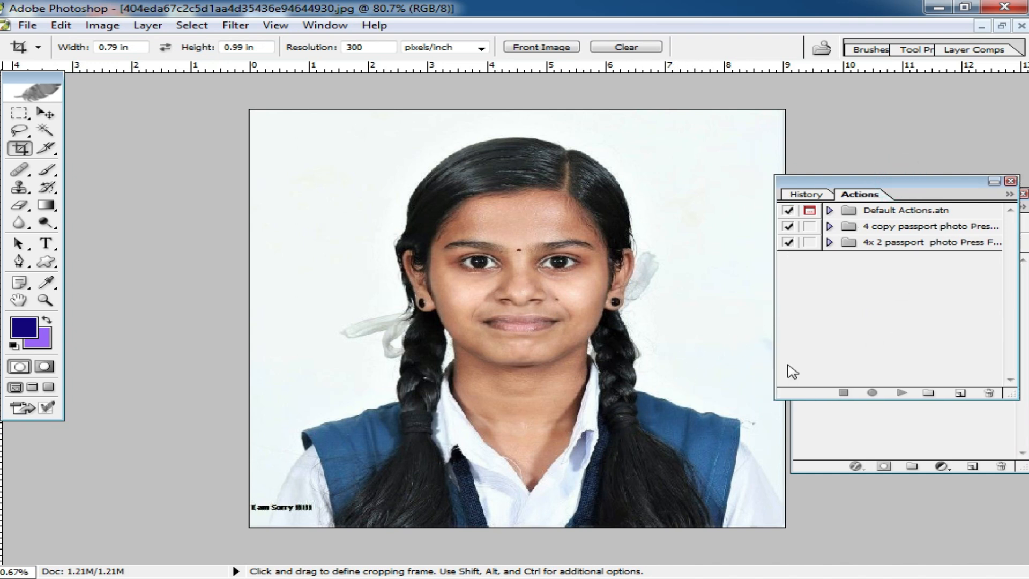
Step: Create a new action set named "bachkground"
left_click(926, 395)
double_click(429, 294)
type("bachkground")
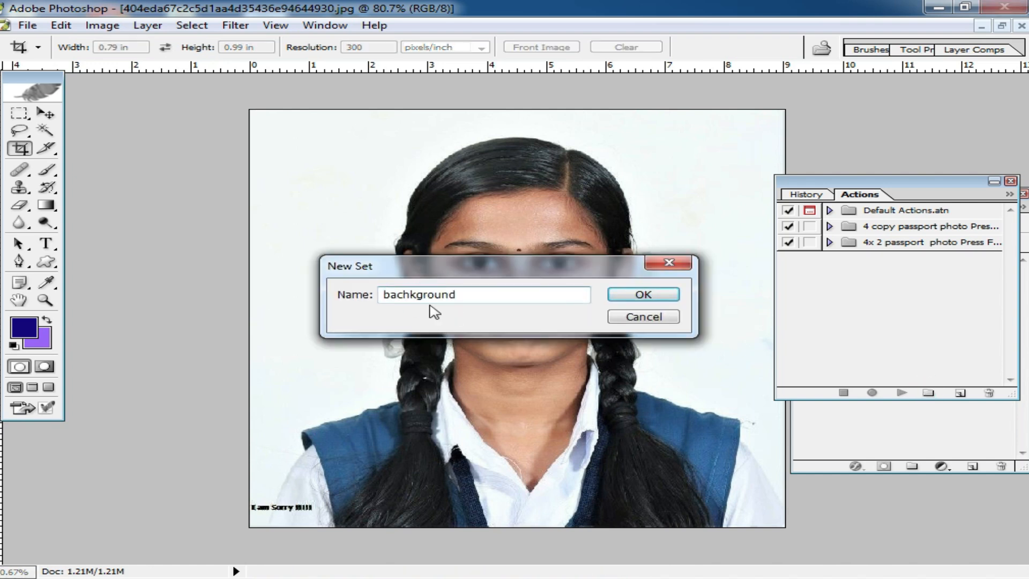
left_click(648, 294)
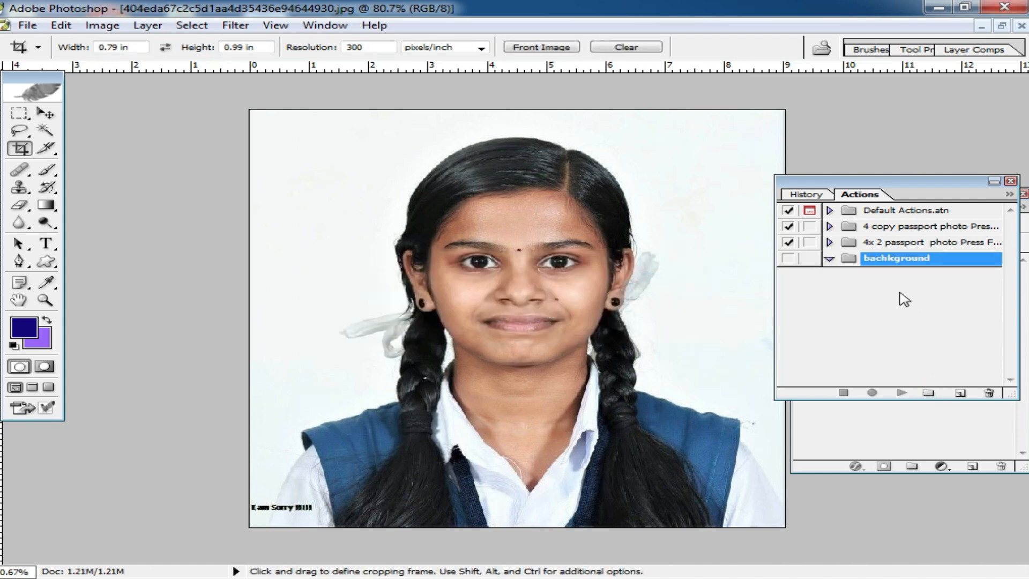
Step: Create a new action in the "bachkground" set with function key F8 and start recording it
left_click(959, 394)
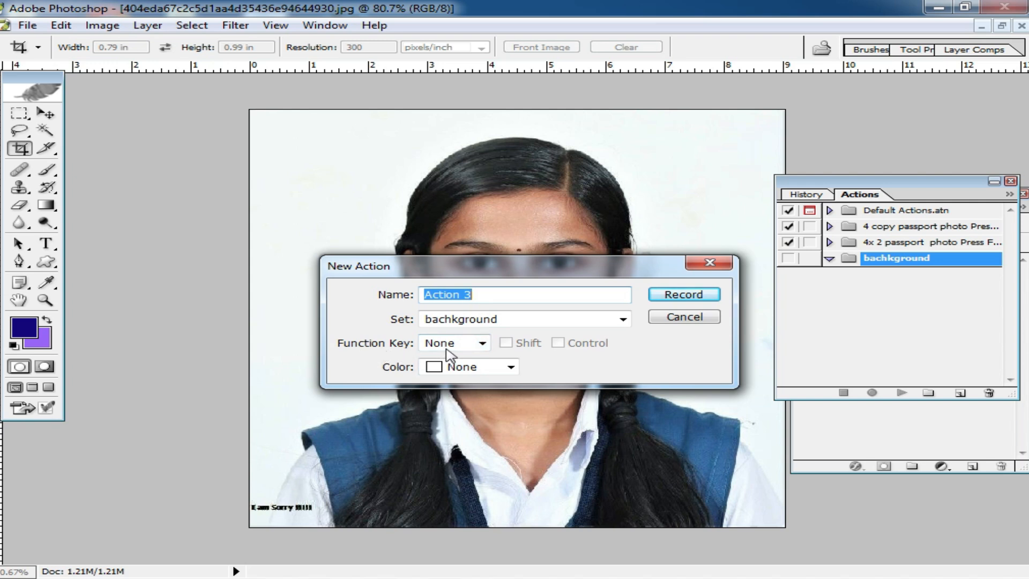
left_click(483, 343)
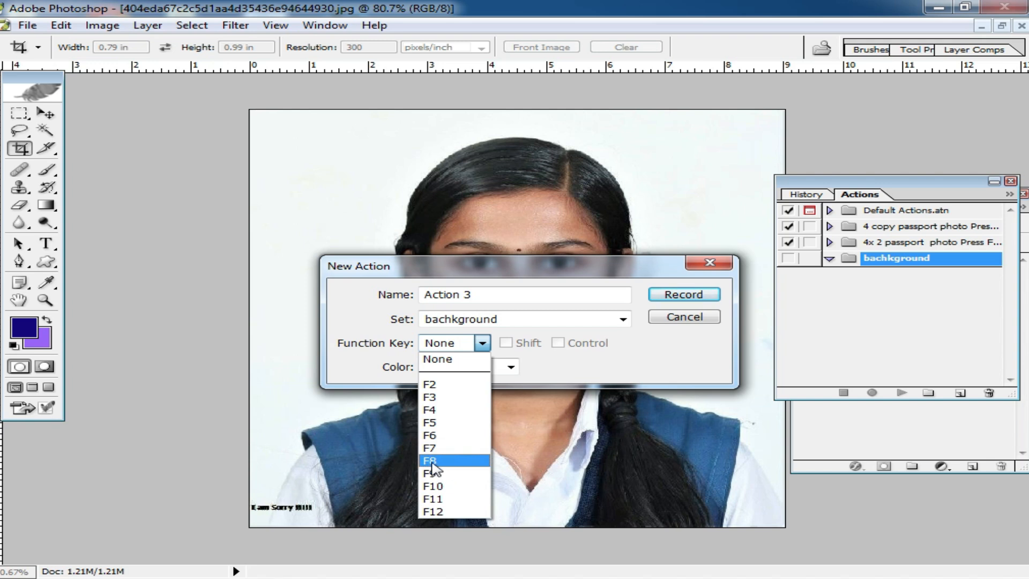
left_click(444, 462)
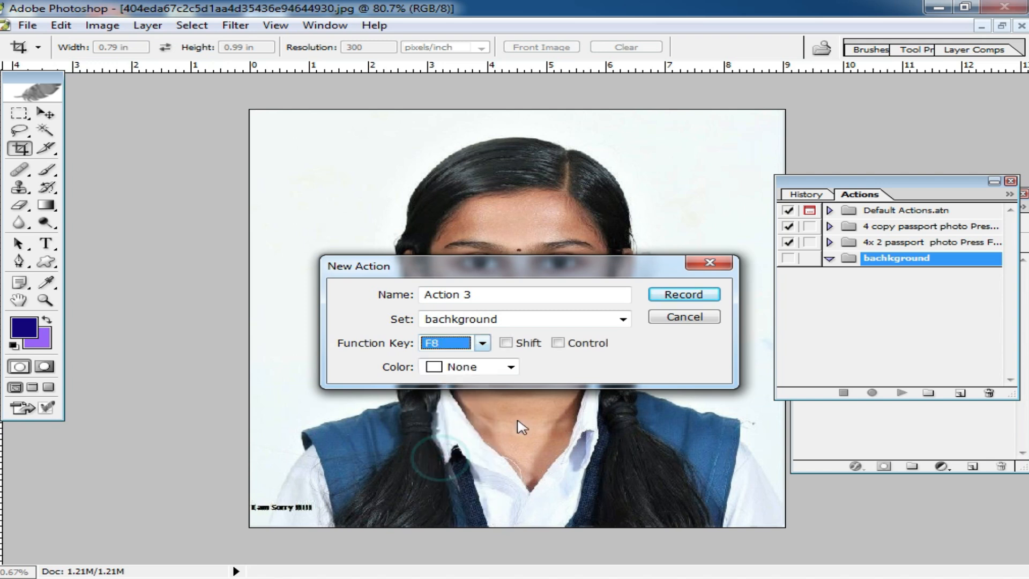
left_click(696, 298)
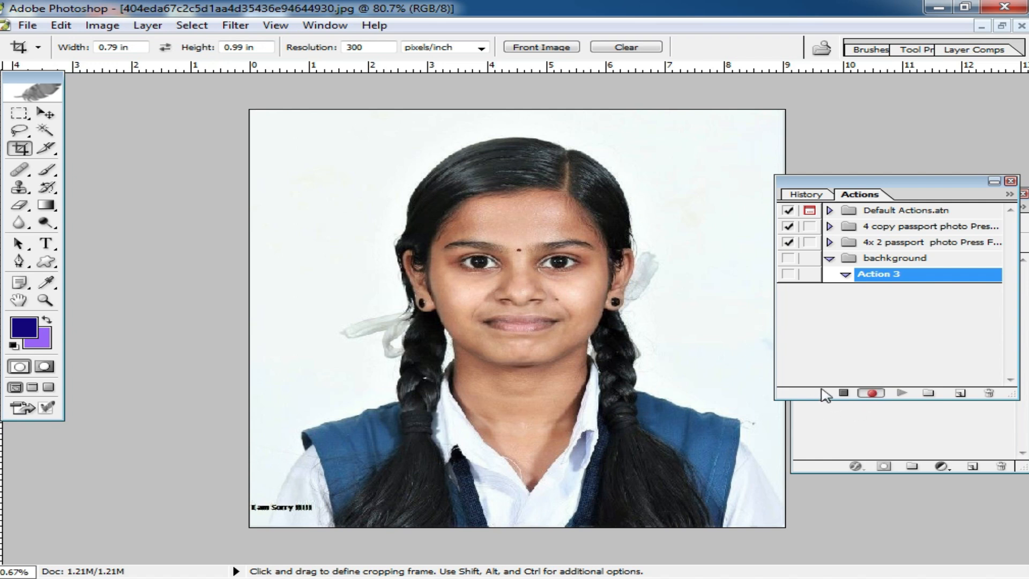
Step: Select the white backdrop and the hair ribbons with the Magic Wand, and feather the selection by 2 pixels
left_click(47, 131)
left_click(289, 264)
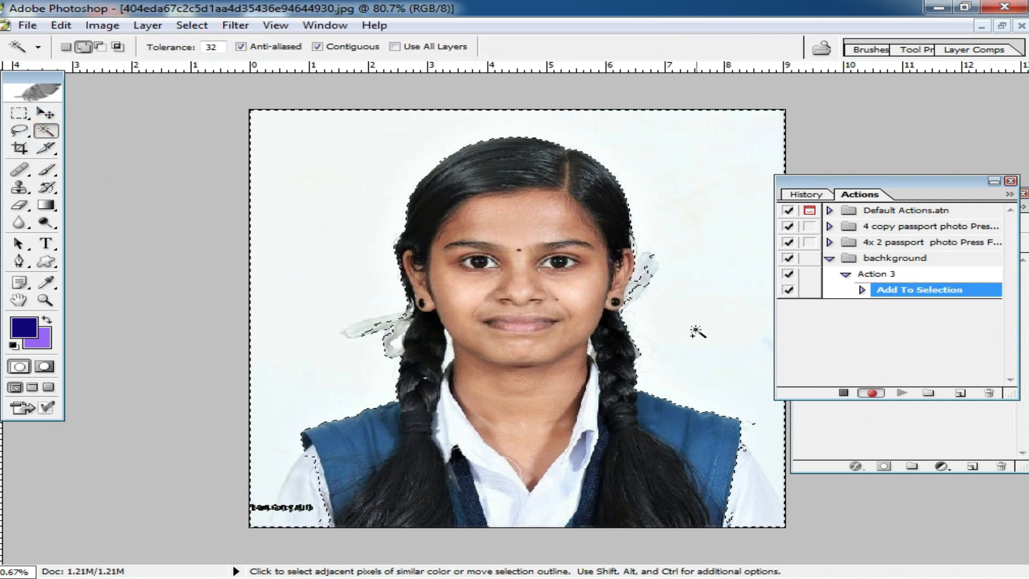
left_click(652, 275)
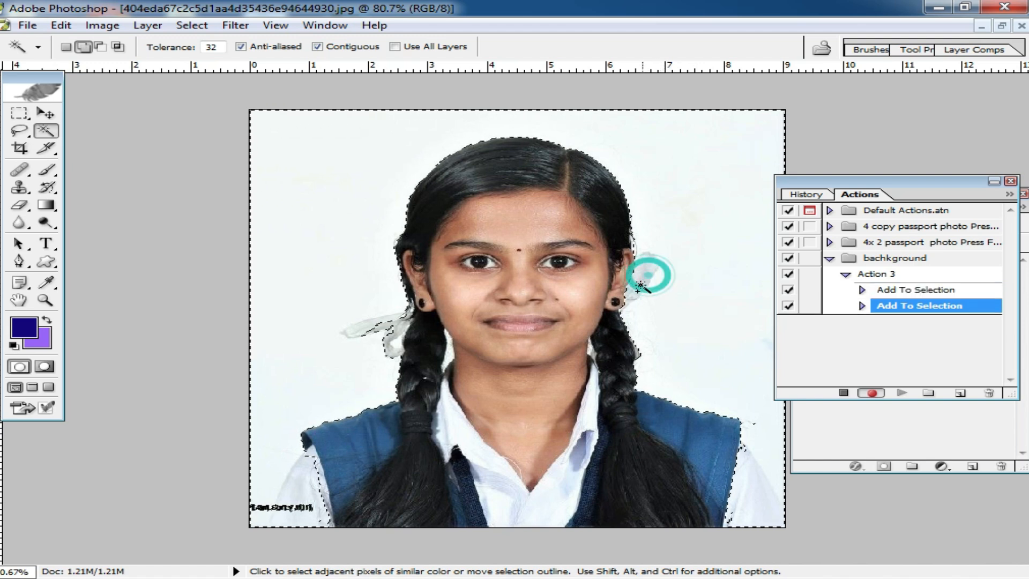
left_click(394, 320)
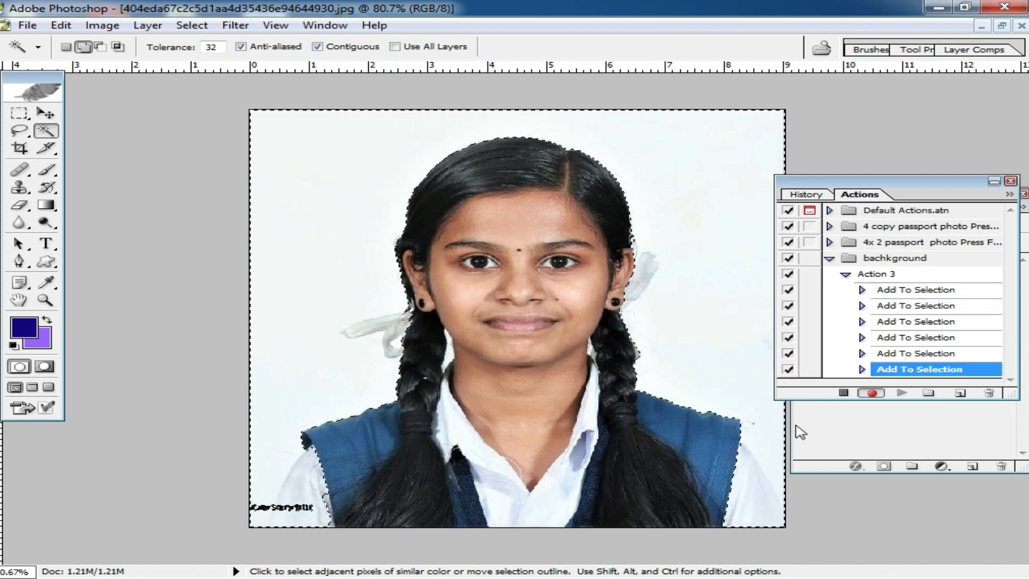
right_click(348, 170)
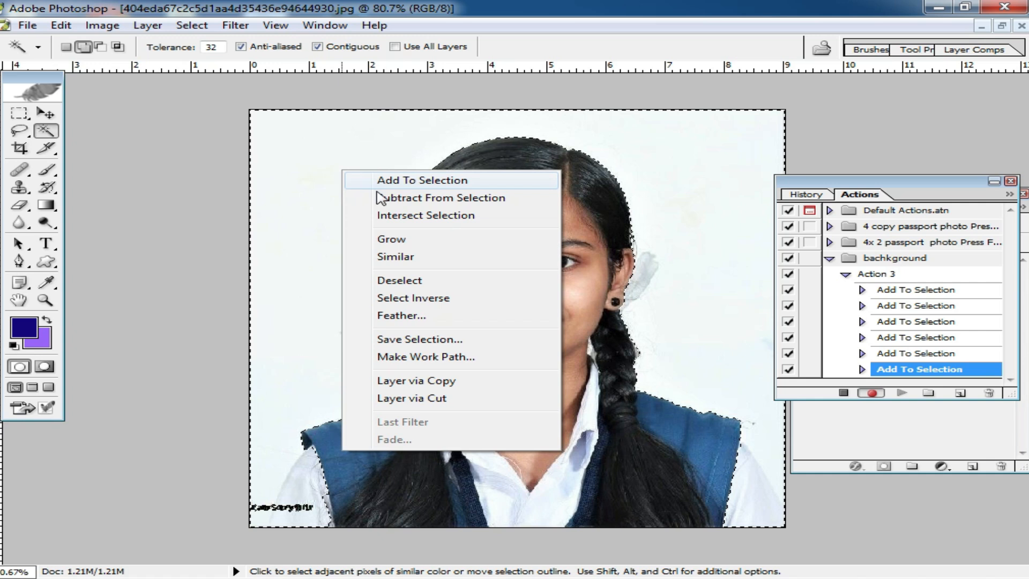
left_click(402, 315)
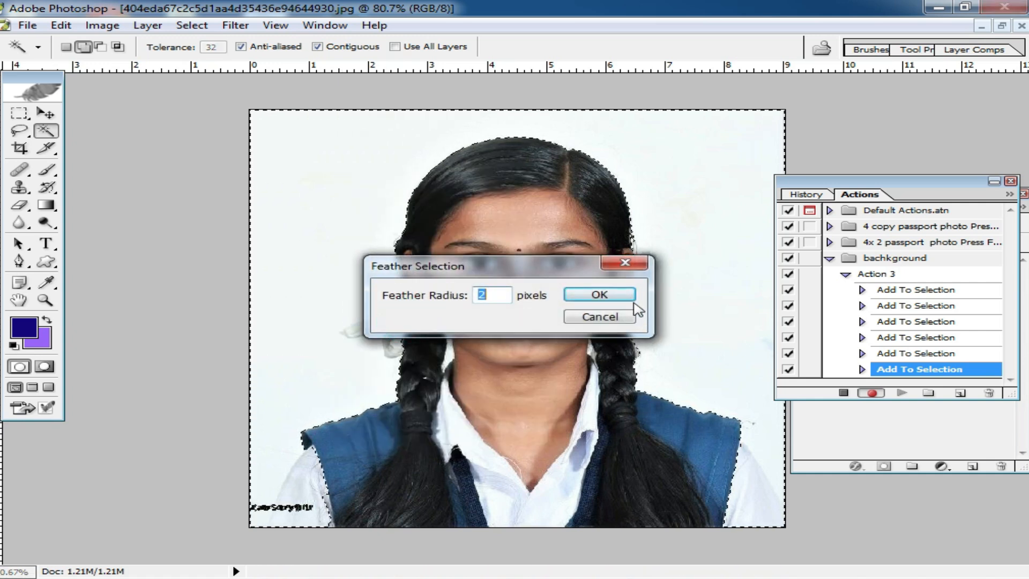
left_click(616, 294)
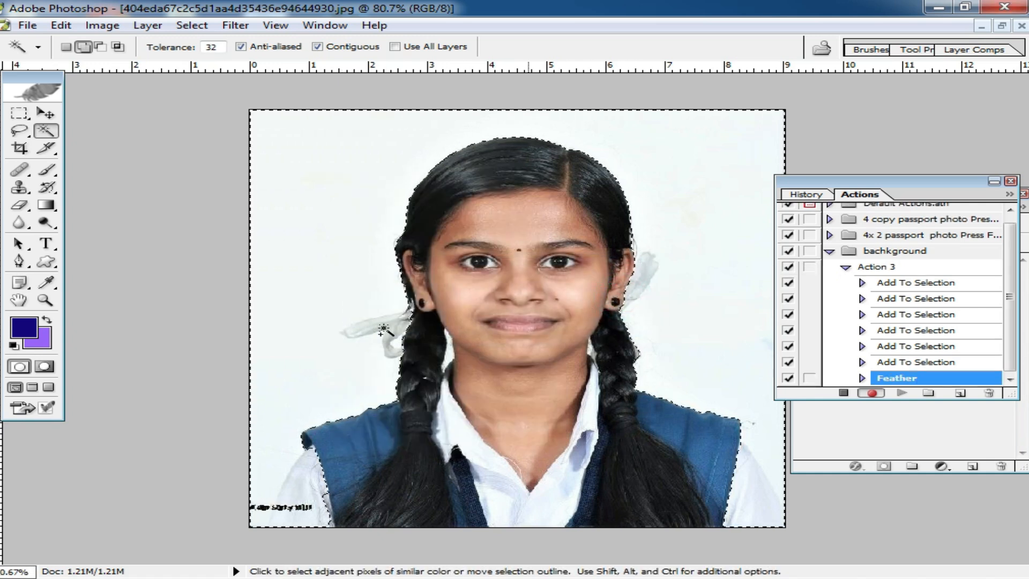
Step: Set the background colour to 6633FF and delete the selected backdrop twice to replace it with that colour
left_click(43, 344)
left_click(602, 230)
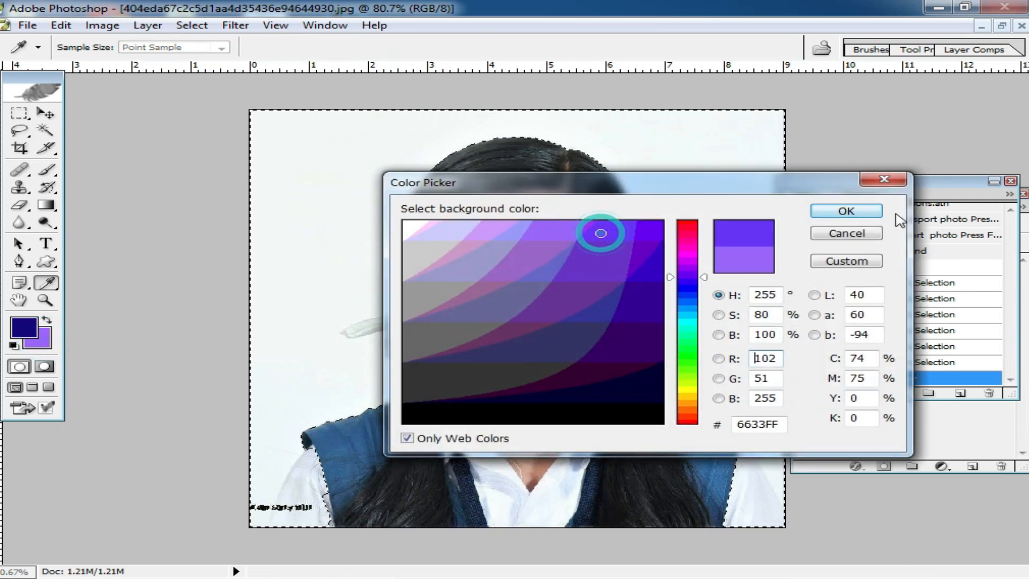
left_click(846, 213)
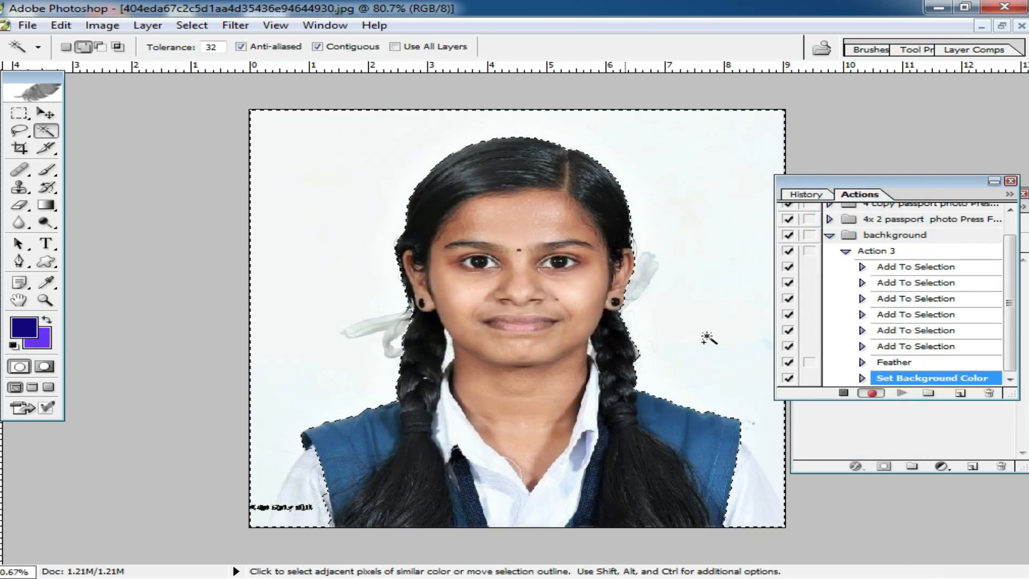
key("Delete")
key("Delete")
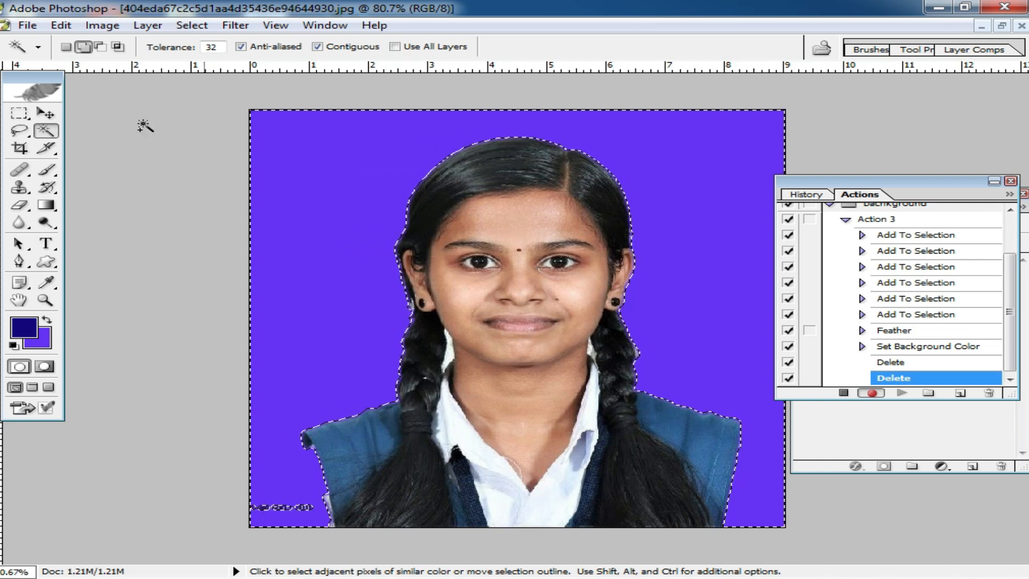
Step: Deselect the backdrop and crop the photo around the head and shoulders using the "PP size" Crop preset
left_click(20, 149)
left_click(462, 178)
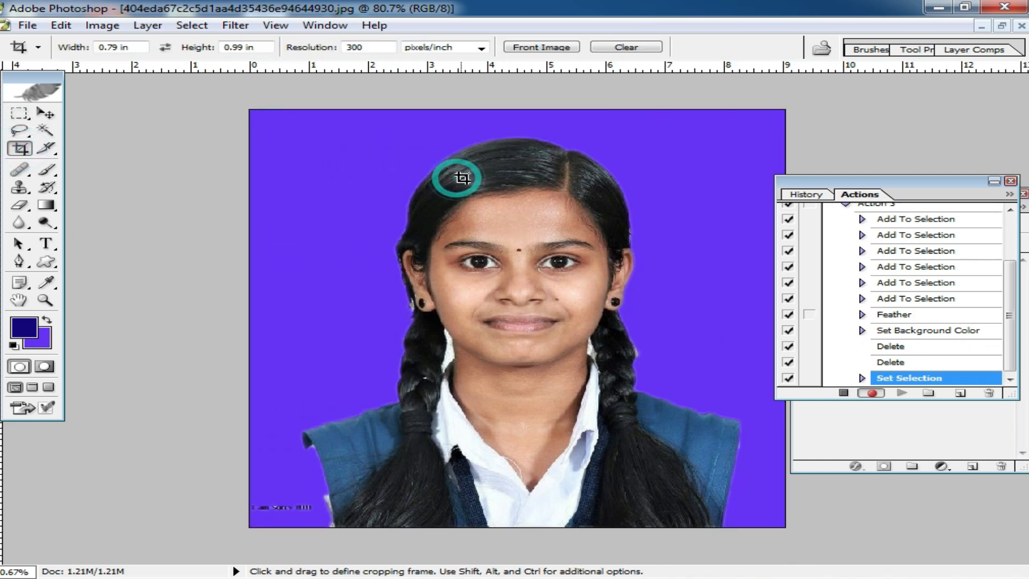
left_click(38, 47)
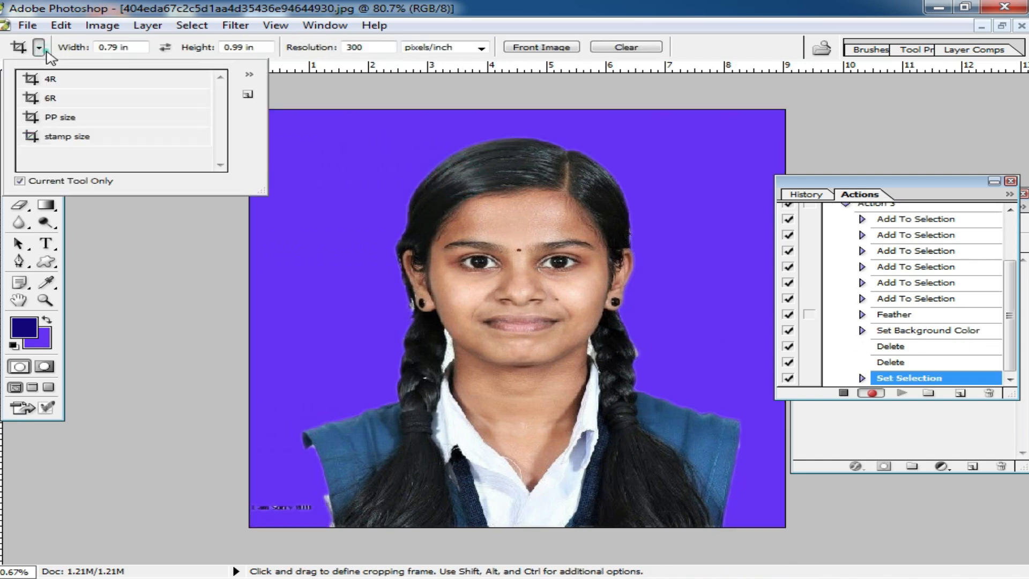
left_click(75, 121)
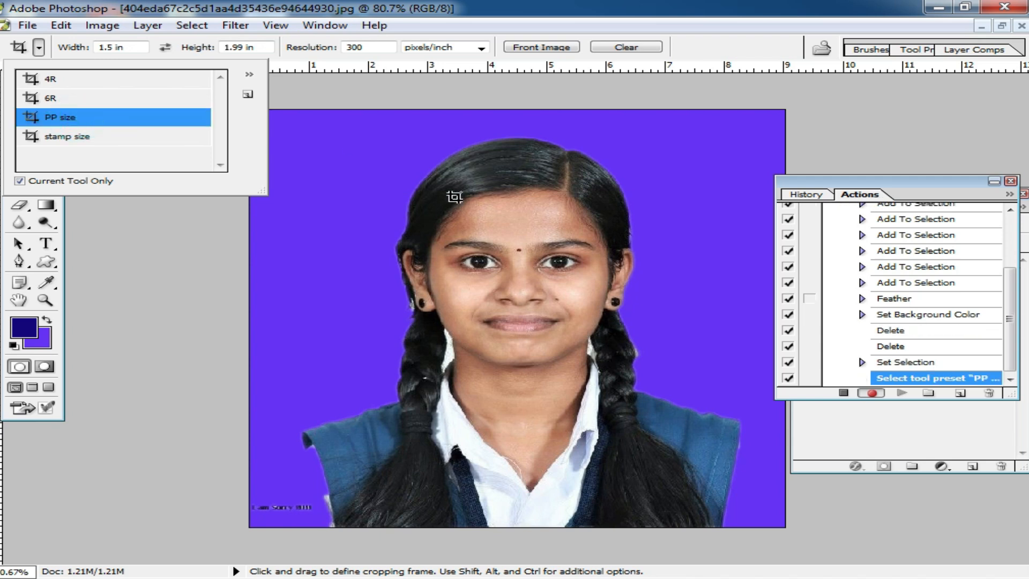
left_click_drag(352, 145, 763, 525)
left_click_drag(606, 399, 596, 386)
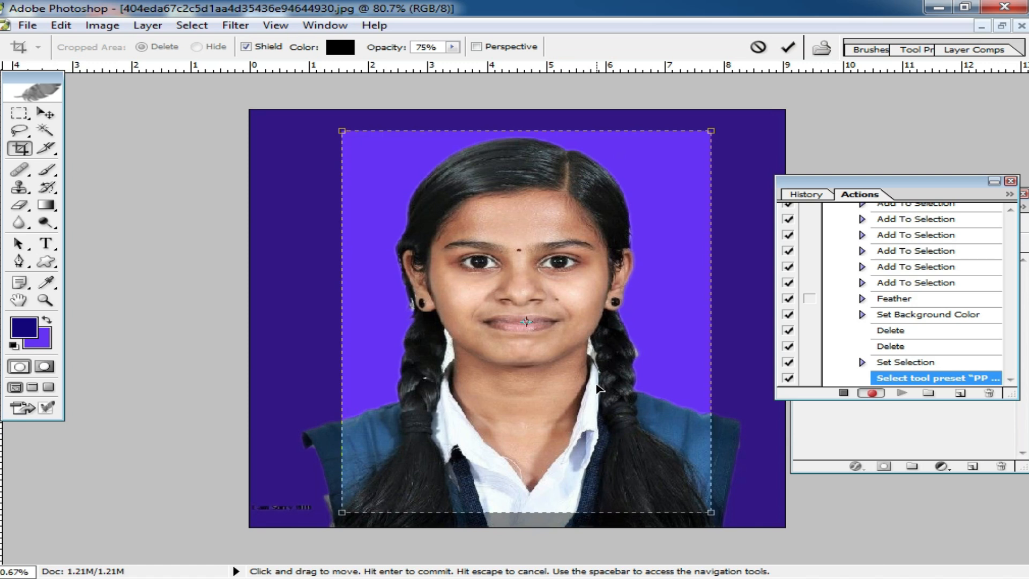
key("Return")
scroll(573, 282, "up", 1)
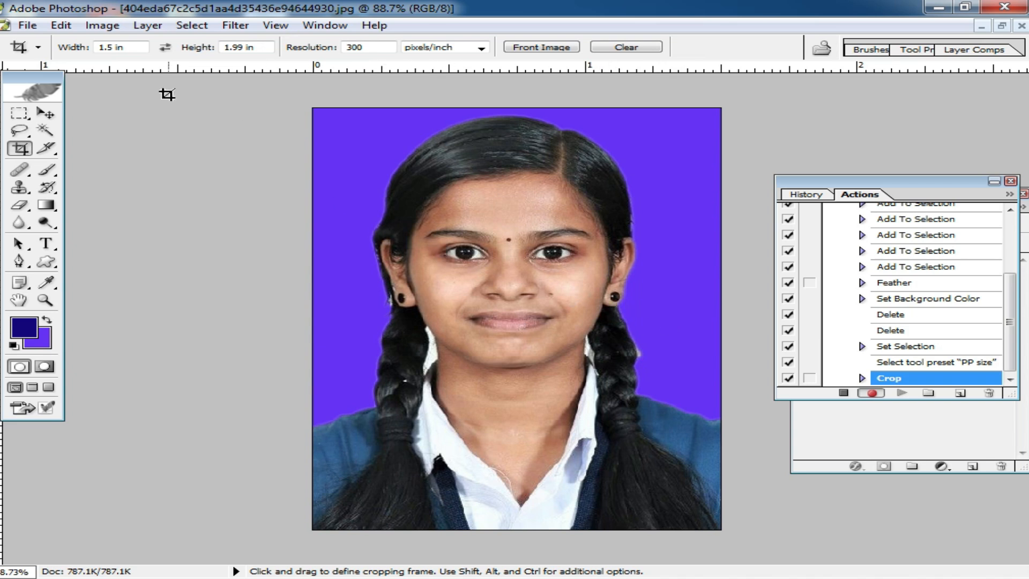
Step: Select the whole cropped photo and stroke its edge with a 5 px white (FFFFFF) border, location Center
key("ctrl+a")
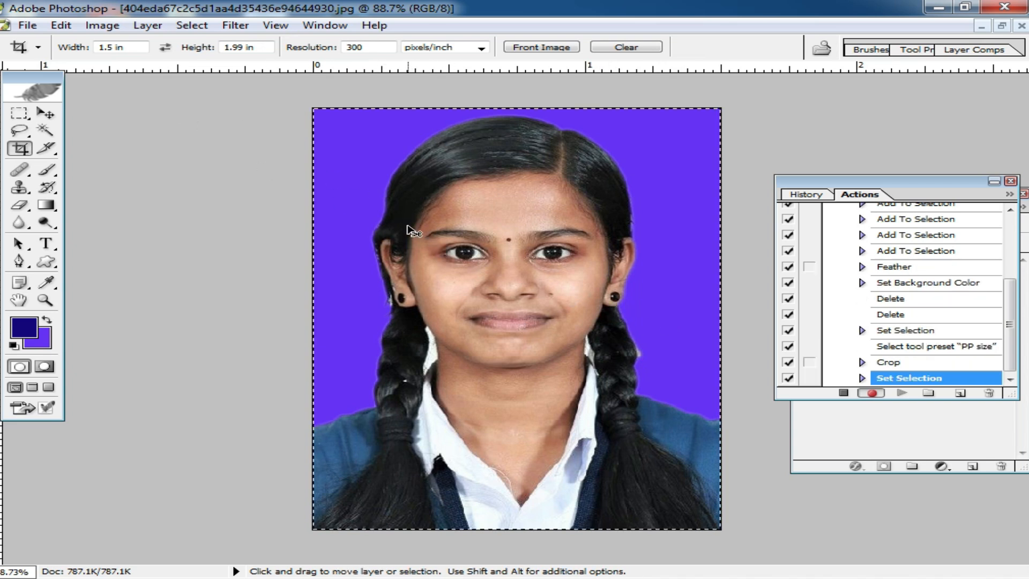
right_click(360, 162)
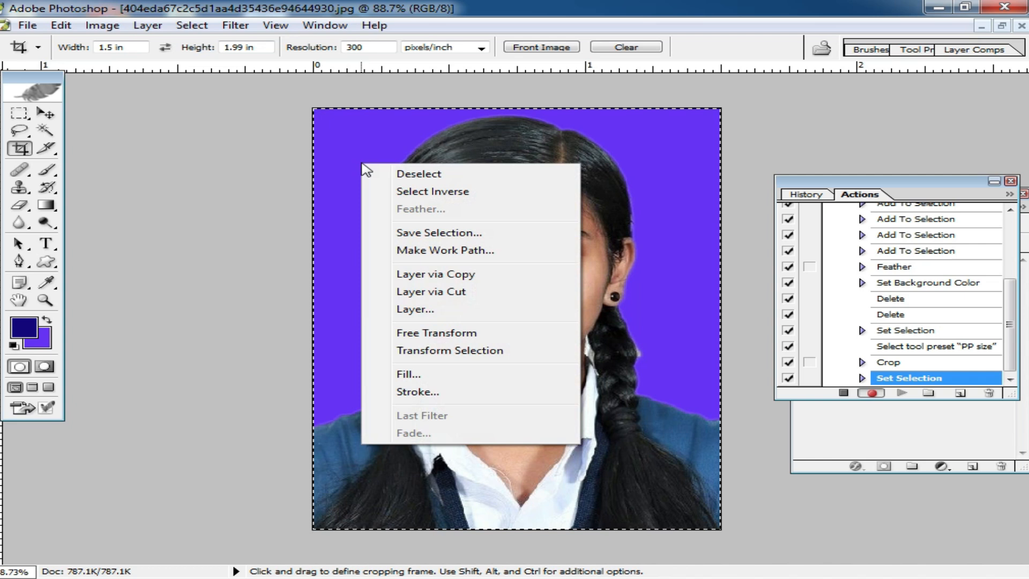
left_click(443, 390)
left_click(445, 254)
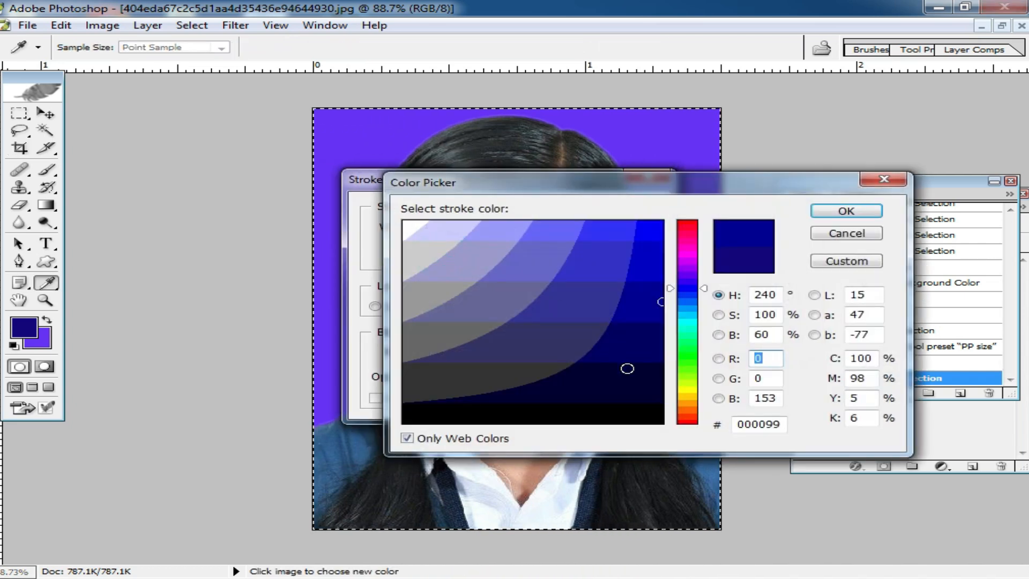
left_click(407, 223)
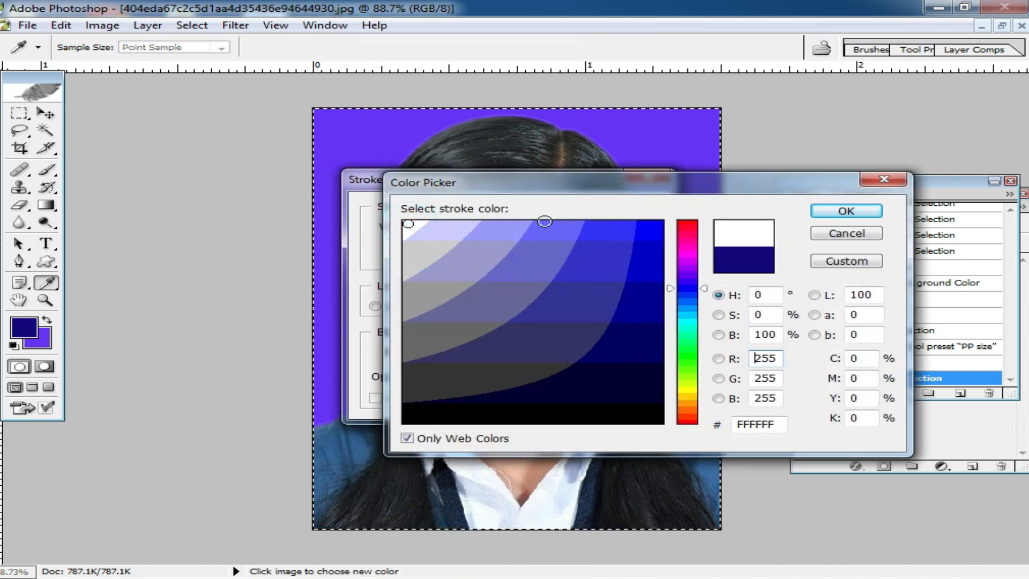
mouse_move(606, 193)
left_mouse_down()
mouse_move(518, 303)
mouse_move(546, 260)
mouse_move(541, 318)
mouse_move(620, 260)
left_mouse_up()
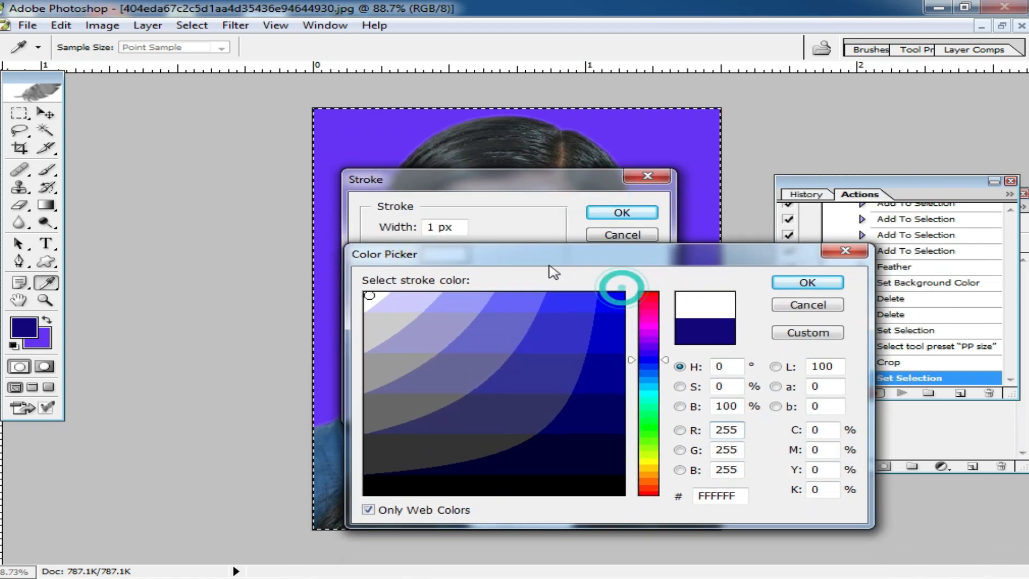
left_click(797, 287)
left_click_drag(439, 227, 427, 230)
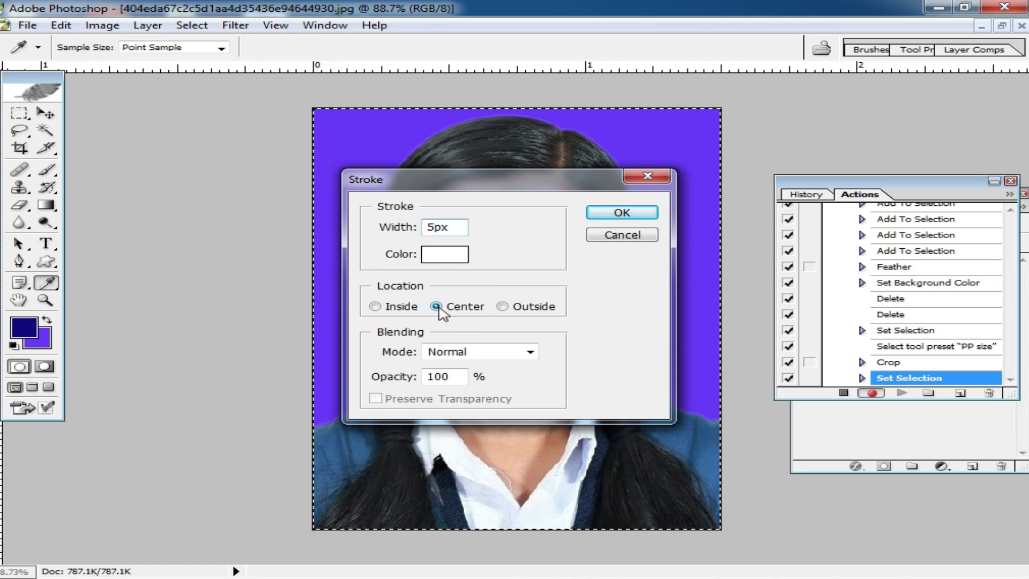
type("5")
left_click(621, 213)
key("c")
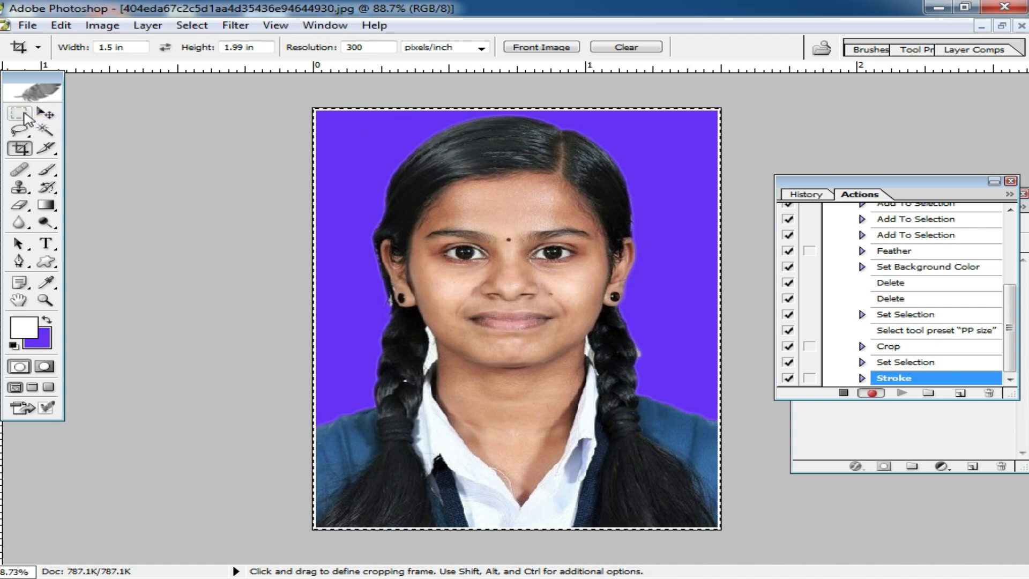
Step: Deselect the photo and stop recording the action
left_click(19, 113)
left_click(285, 179)
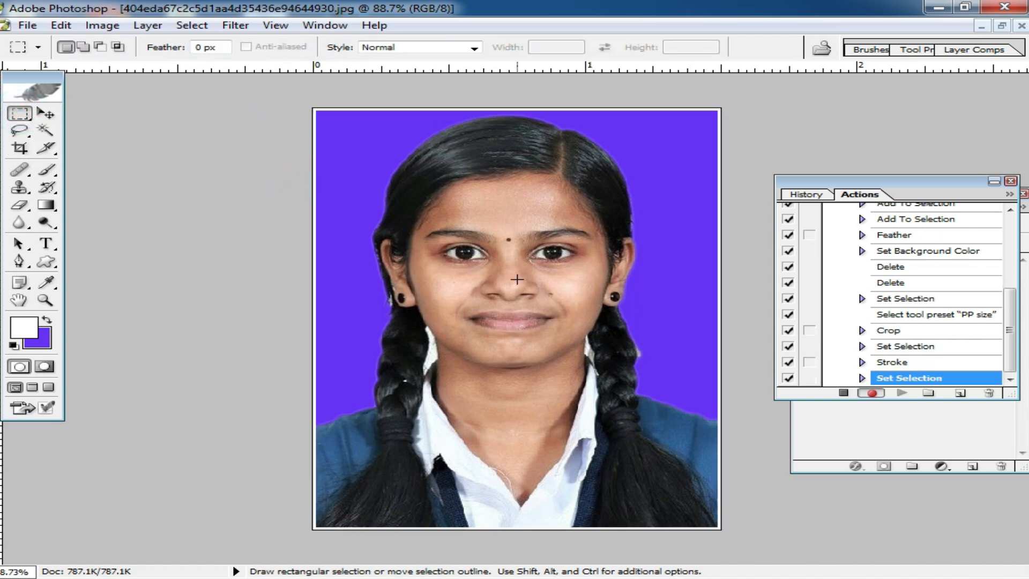
left_click(843, 394)
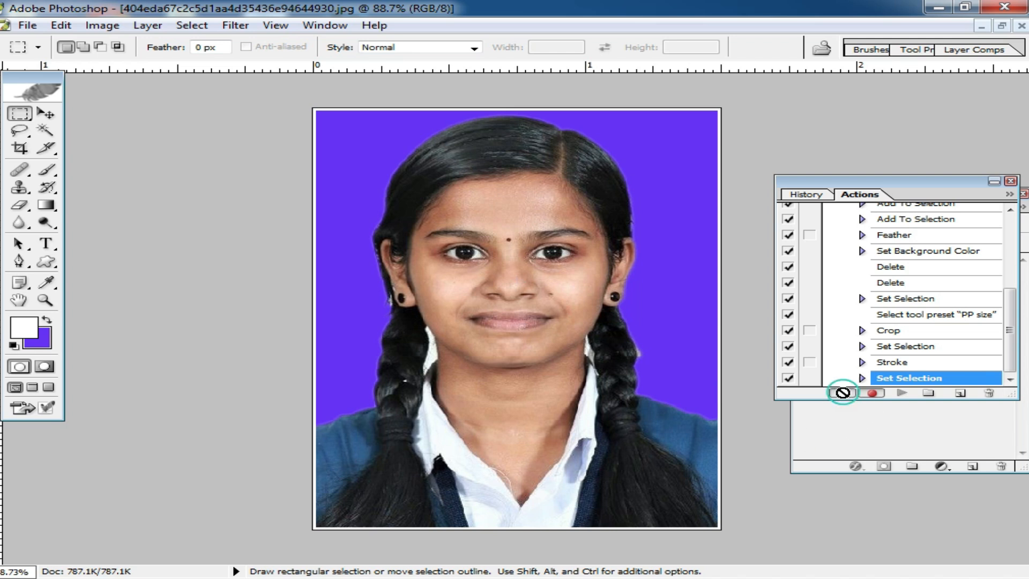
Step: Undo the recorded edits step by step back to the original uncropped photo, keeping the document window maximized
left_click(1003, 26)
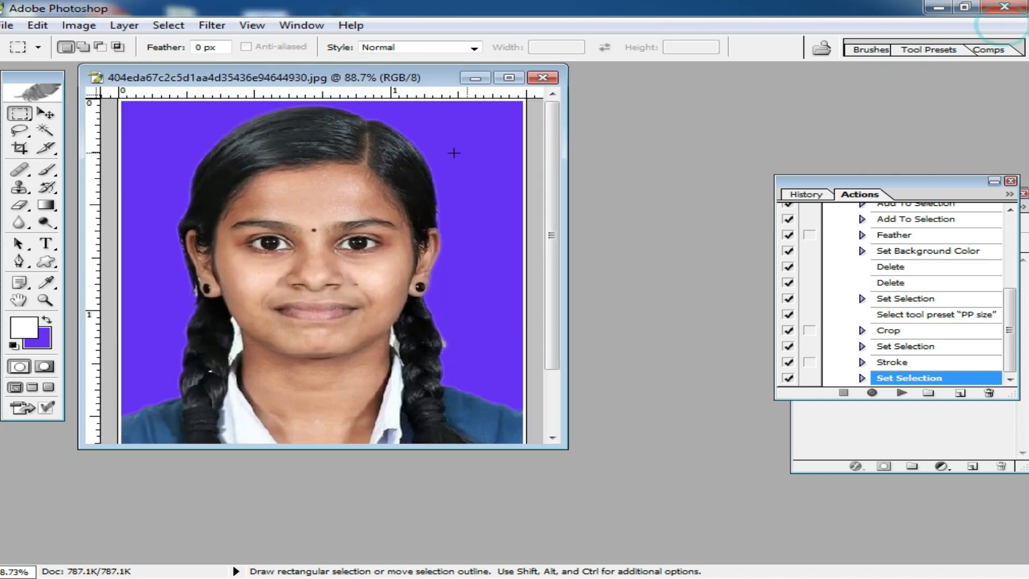
key("ctrl")
key("ctrl+alt+z")
key("ctrl+alt+z")
key("ctrl+alt+z")
key("ctrl+alt+z")
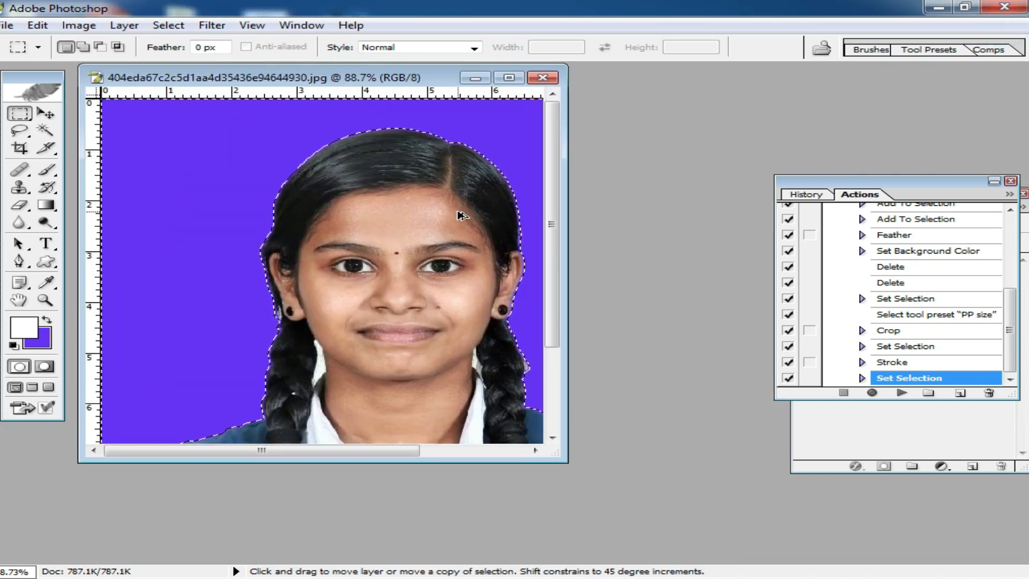
double_click(436, 80)
left_click(134, 186)
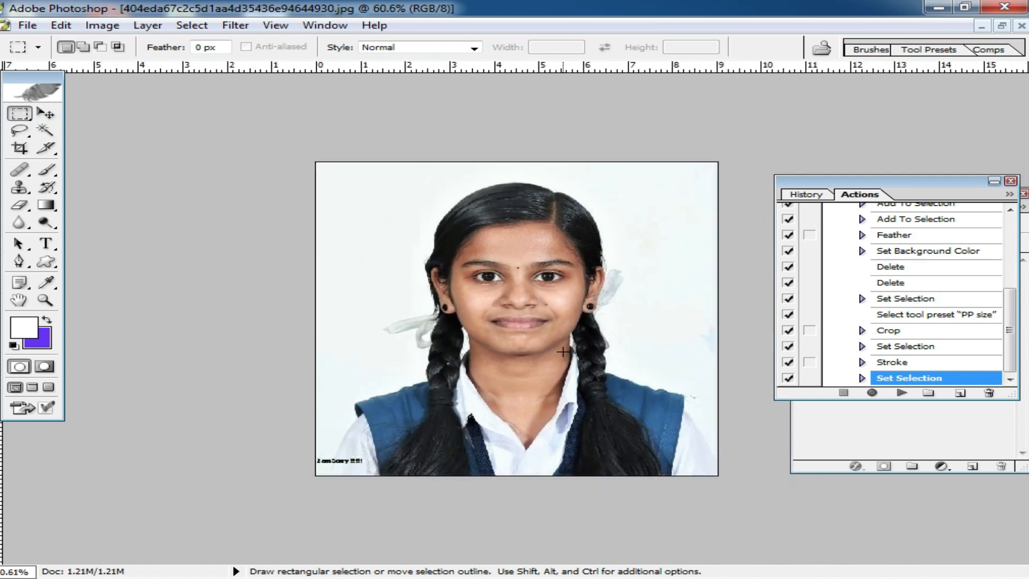
scroll(563, 330, "up", 2)
scroll(552, 342, "down", 1)
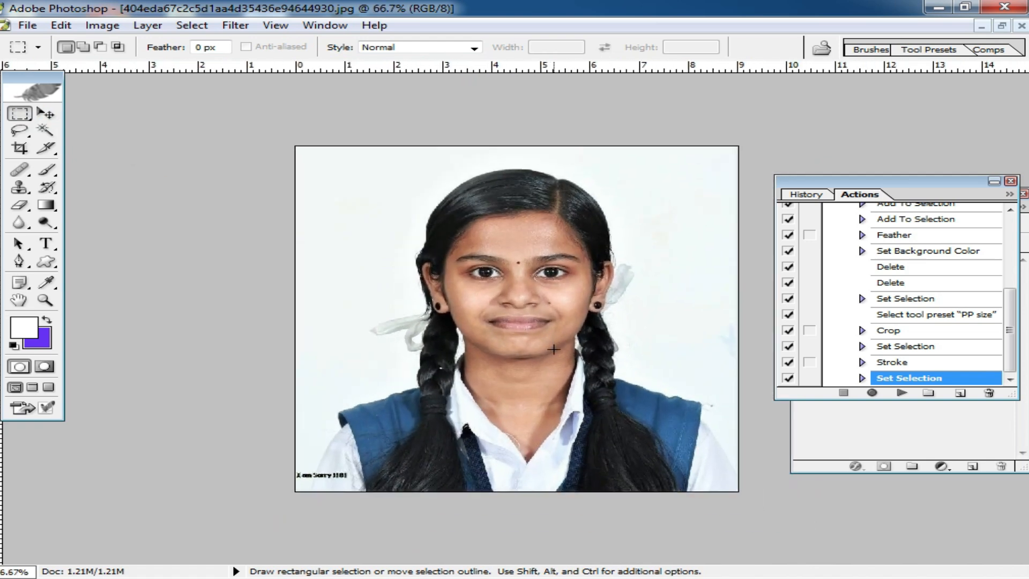
Step: Play the recorded background action on the original photo, continuing through its remaining commands
key("F3")
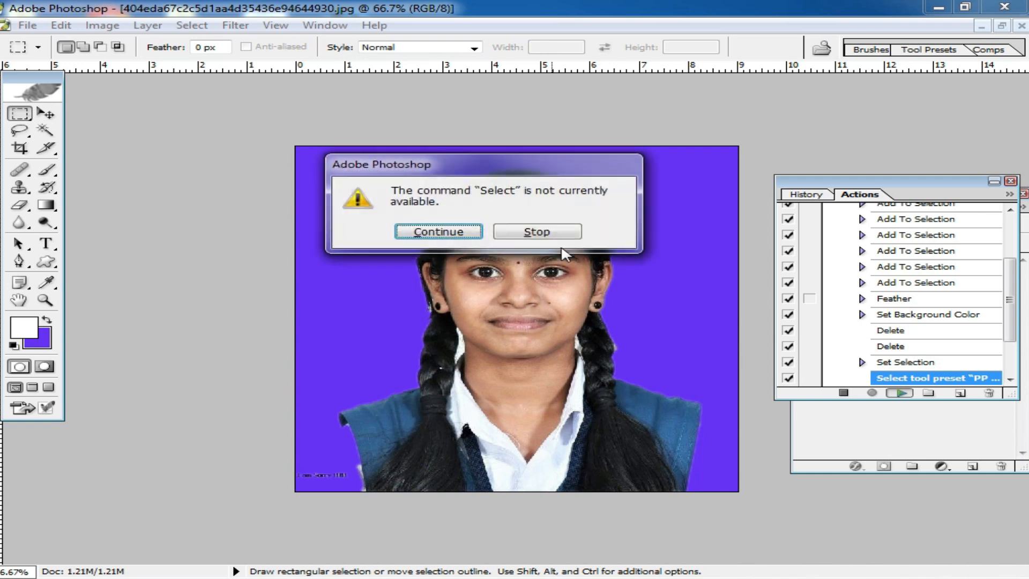
left_click(431, 232)
Step: Examine the processed photo at 200% zoom, checking the cut-out edges around the hair, braids and collar
scroll(623, 316, "up", 3)
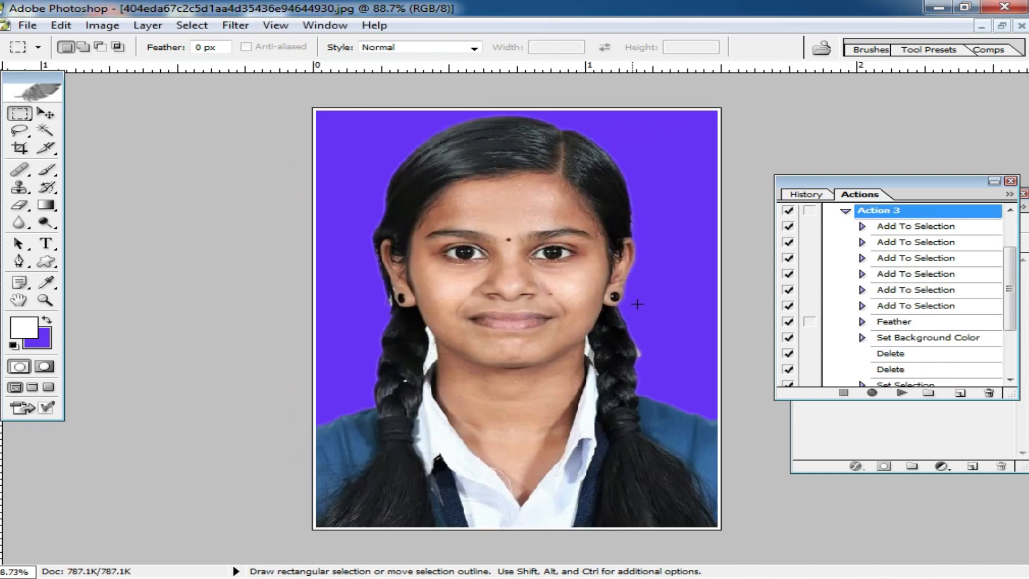
scroll(635, 269, "up", 8)
left_click_drag(602, 315, 565, 151)
left_click_drag(597, 386, 581, 248)
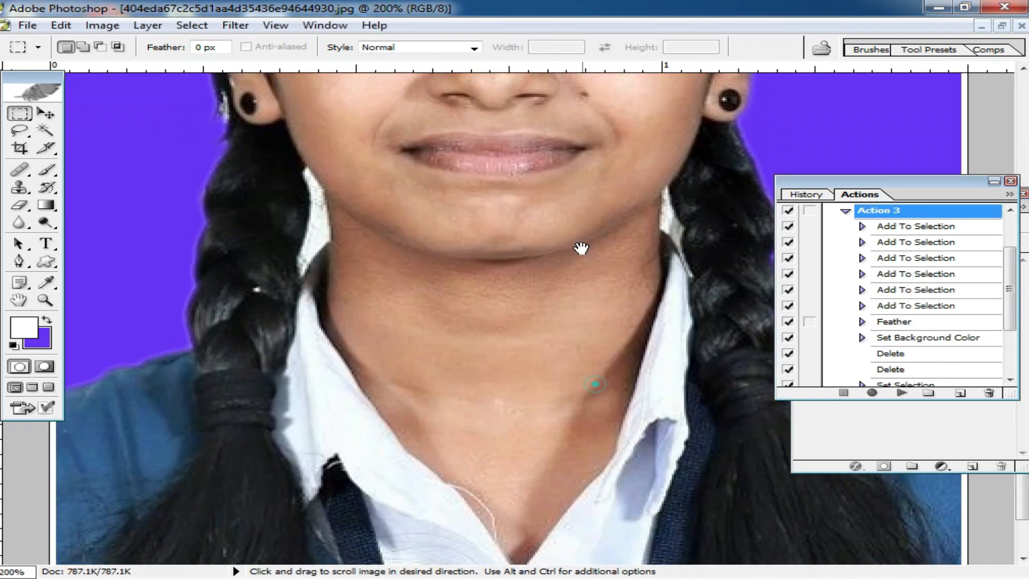
left_click_drag(563, 317, 569, 552)
left_click_drag(565, 199, 569, 439)
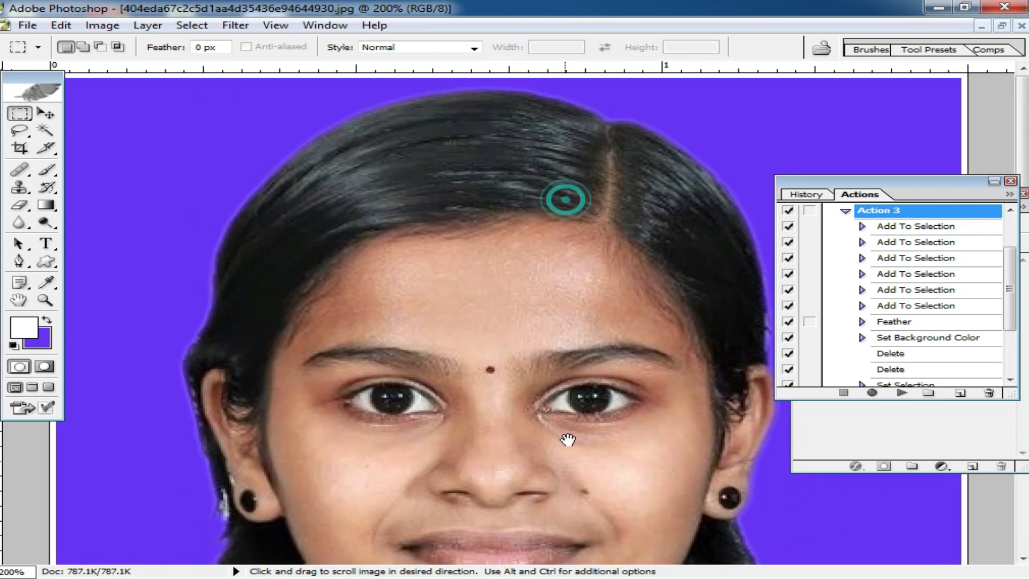
Step: Undo the played action's edits to bring back the original photo with its light backdrop
left_click(591, 271, "alt")
left_click(590, 271, "alt")
key("ctrl+alt+z")
key("ctrl+alt+z")
key("ctrl+alt+z")
key("ctrl+alt+z")
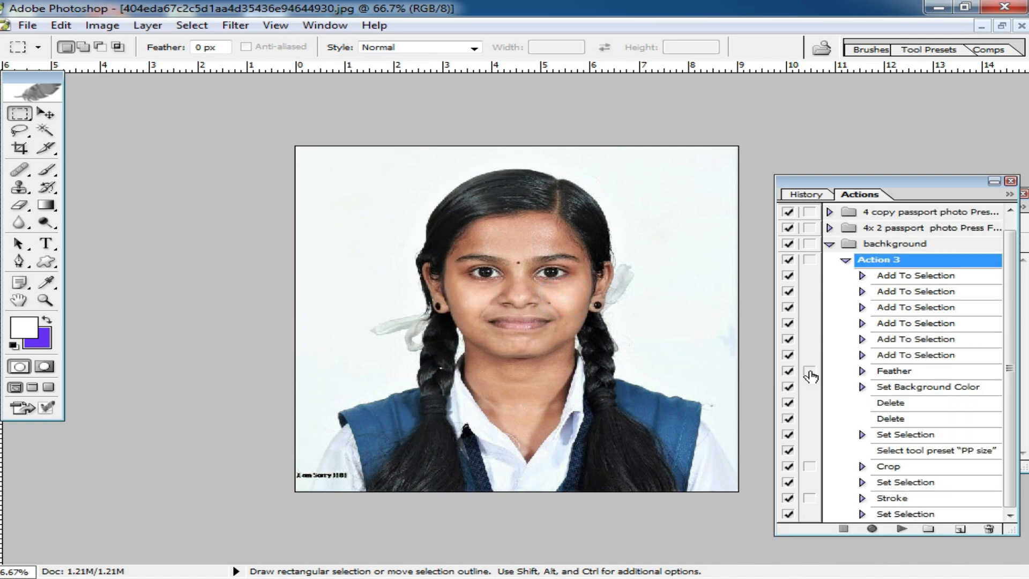
Step: Turn on dialog prompts for the Feather, Crop and Stroke commands of the background action
left_click(810, 372)
left_click(810, 469)
left_click(810, 498)
mouse_move(1009, 417)
left_mouse_down()
mouse_move(1011, 432)
mouse_move(1011, 321)
left_mouse_up()
left_click_drag(1009, 360, 1010, 394)
Step: Play the background action on the original photo, accepting a 2-pixel feather radius and committing the proposed crop
key("F4")
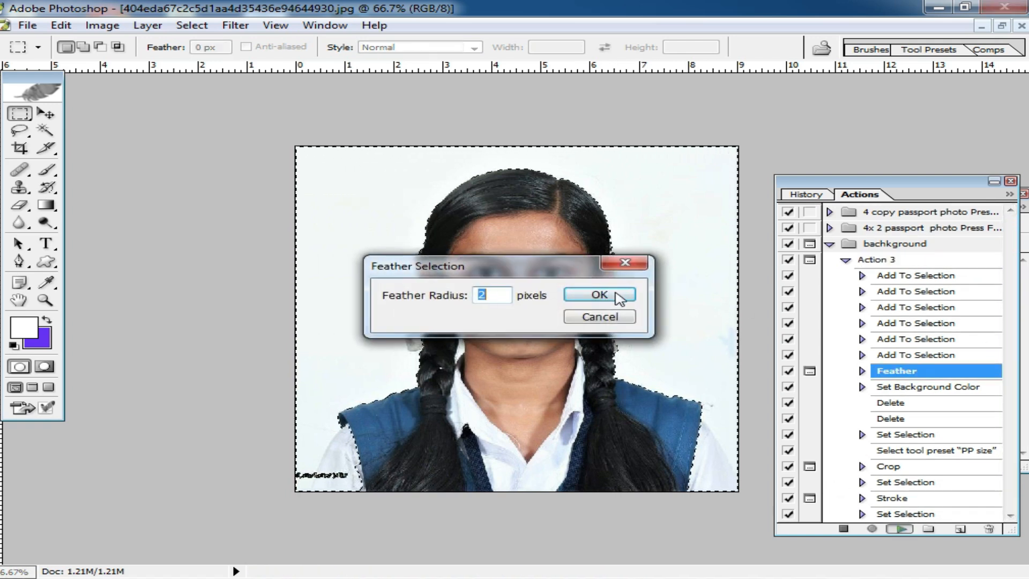
left_click(619, 299)
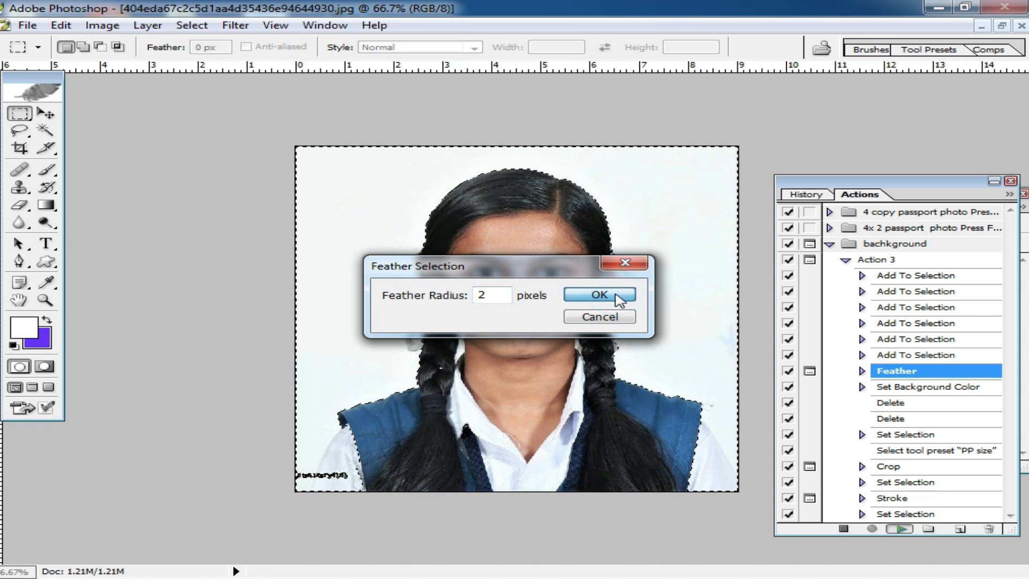
left_click(440, 232)
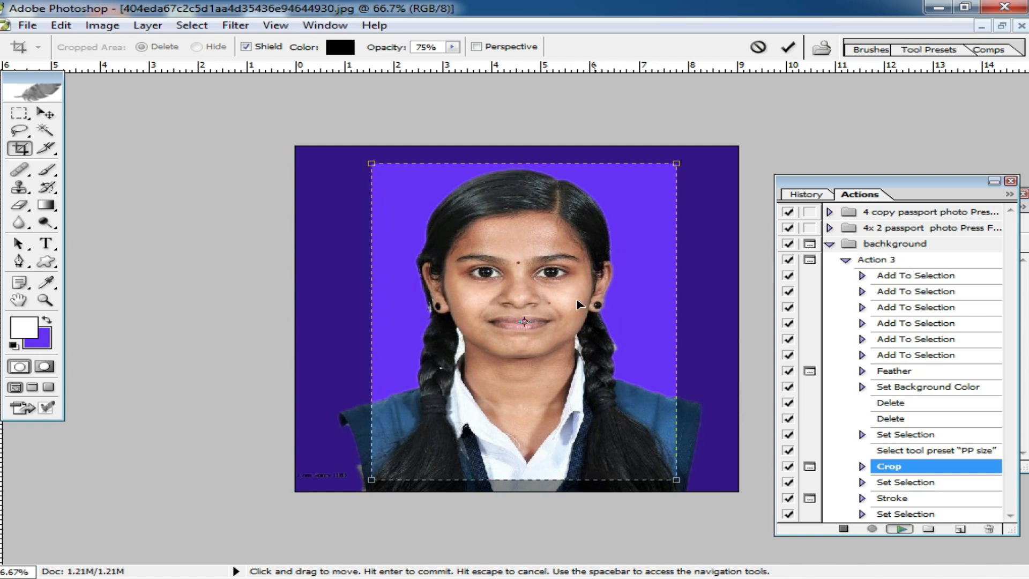
double_click(467, 299)
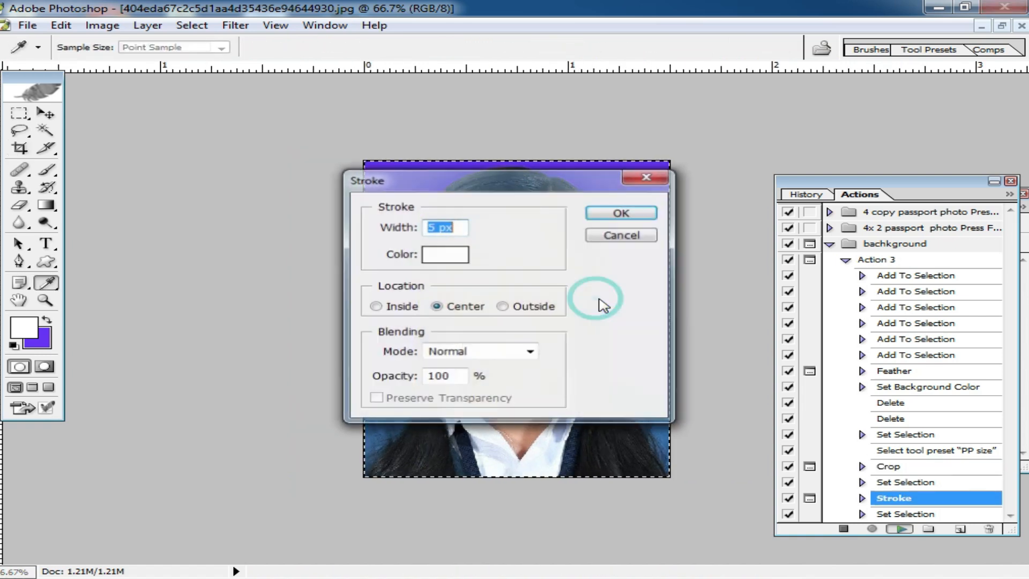
Step: Apply the border stroke at 5 px width, centered, with its color changed to light yellow FFFF66
double_click(432, 227)
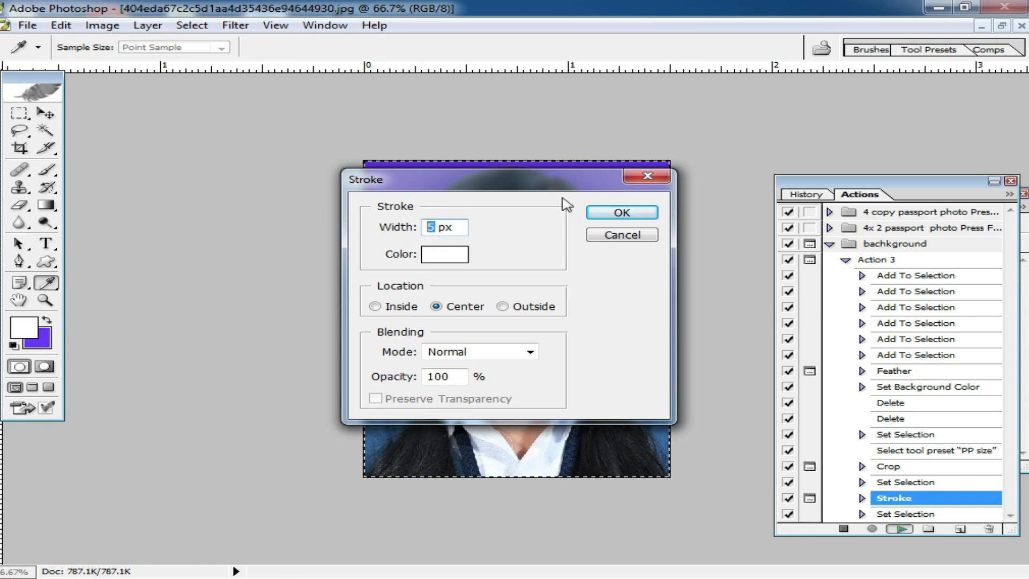
left_click(445, 254)
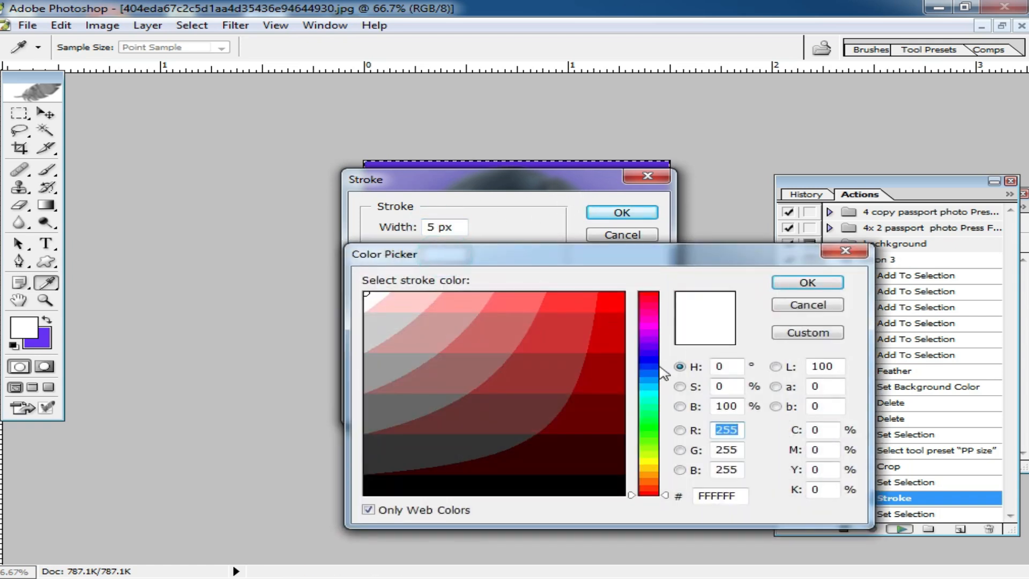
left_click(651, 465)
left_click(544, 295)
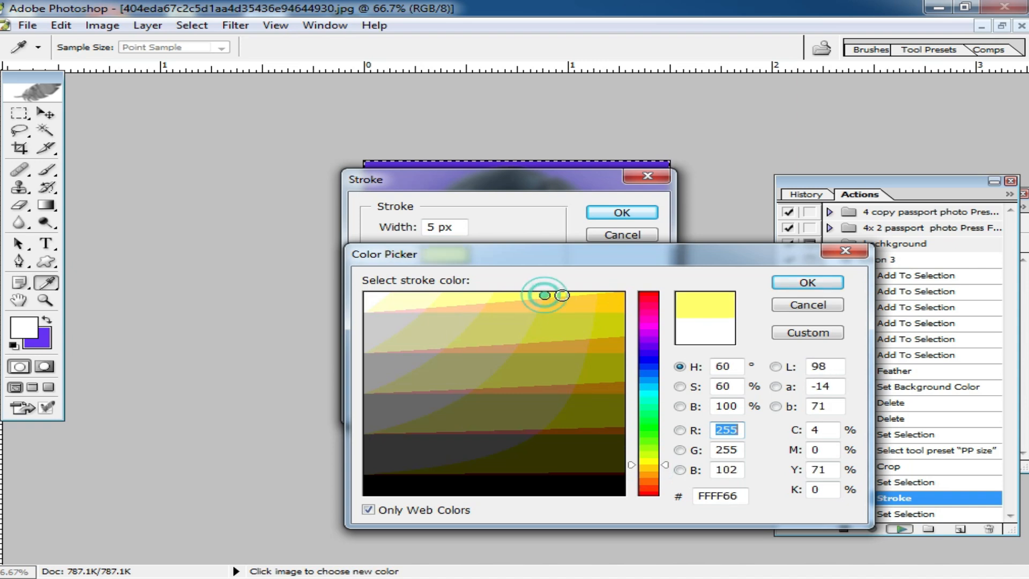
left_click(808, 283)
left_click(622, 212)
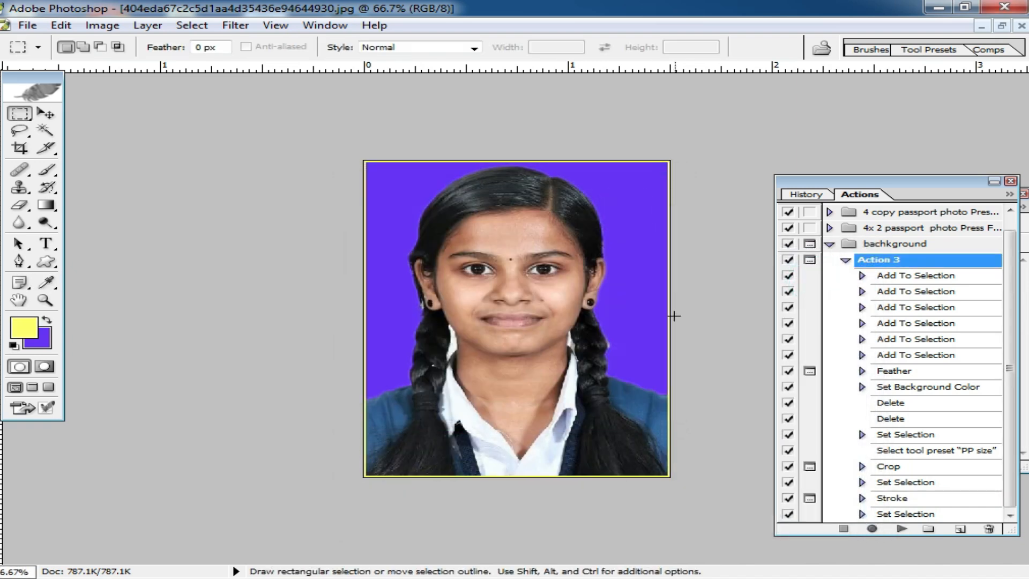
Step: Examine the yellow-bordered photo at high zoom, checking the hair, braids and collar edges and the whole picture
left_click(574, 290, "ctrl")
left_click(556, 212, "ctrl")
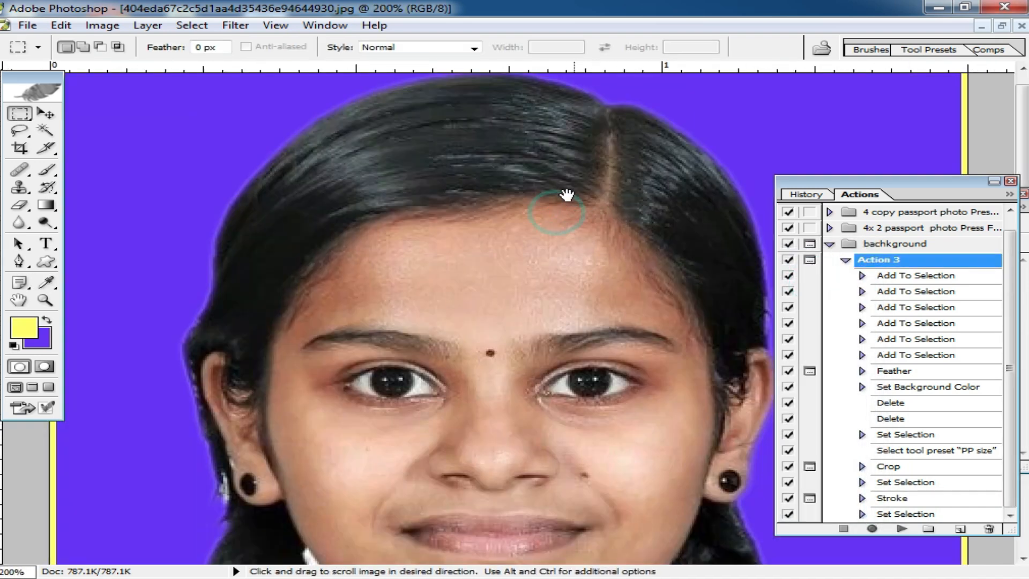
left_click_drag(567, 197, 540, 295)
scroll(482, 275, "down", 8)
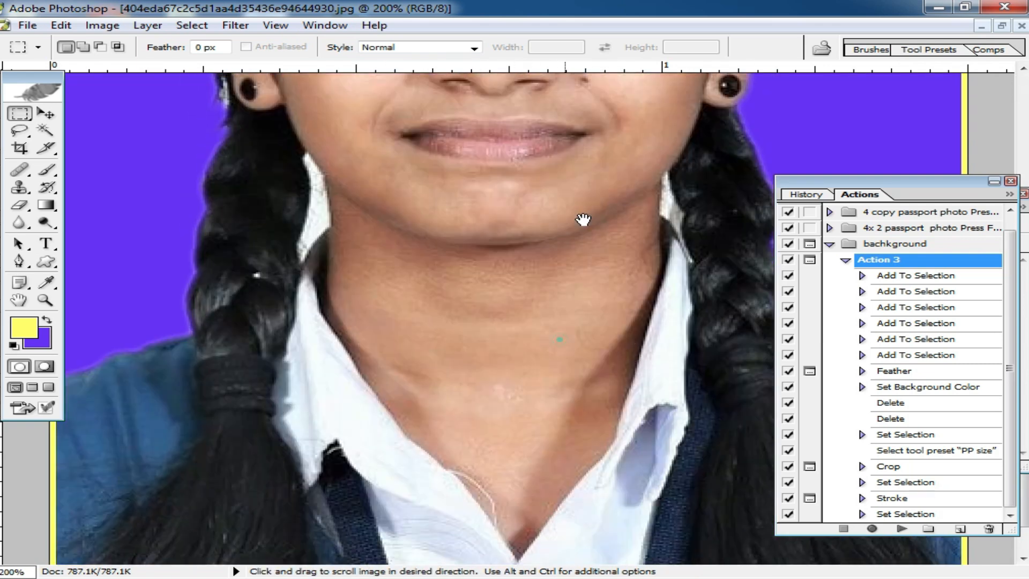
left_click(645, 261, "ctrl+alt")
left_click(655, 230, "ctrl+alt")
key("ctrl+0")
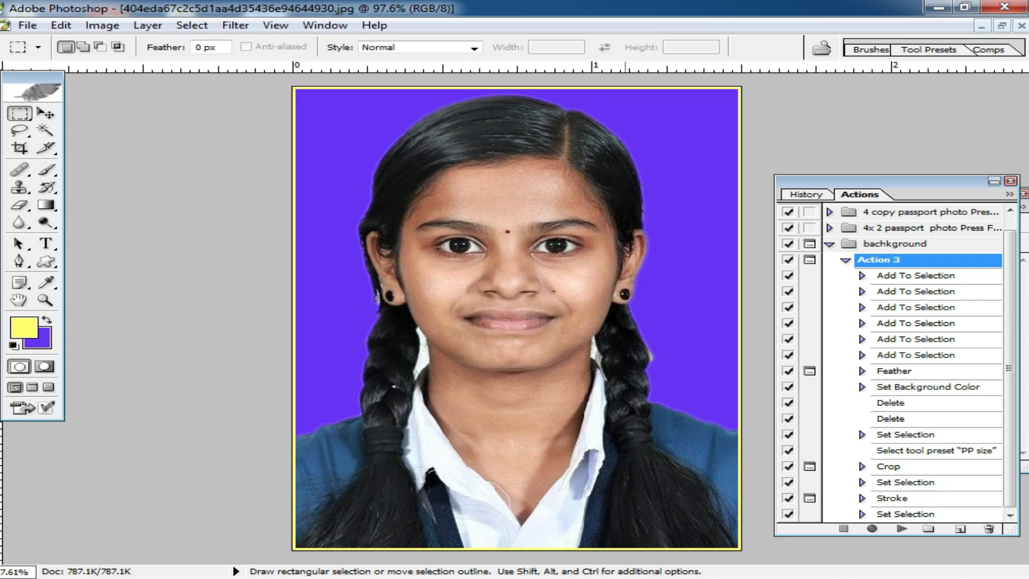
left_click(555, 301, "ctrl+alt")
left_click(578, 303, "ctrl+alt")
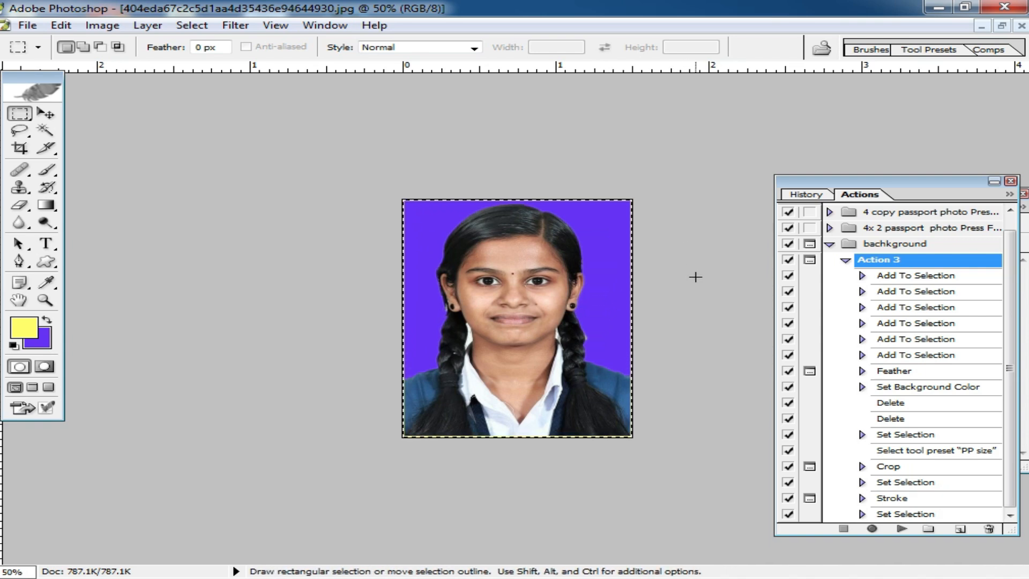
Step: Collapse and select the bachkground action set, and shorten and reposition the Actions palette
left_click(830, 244)
left_click(584, 181)
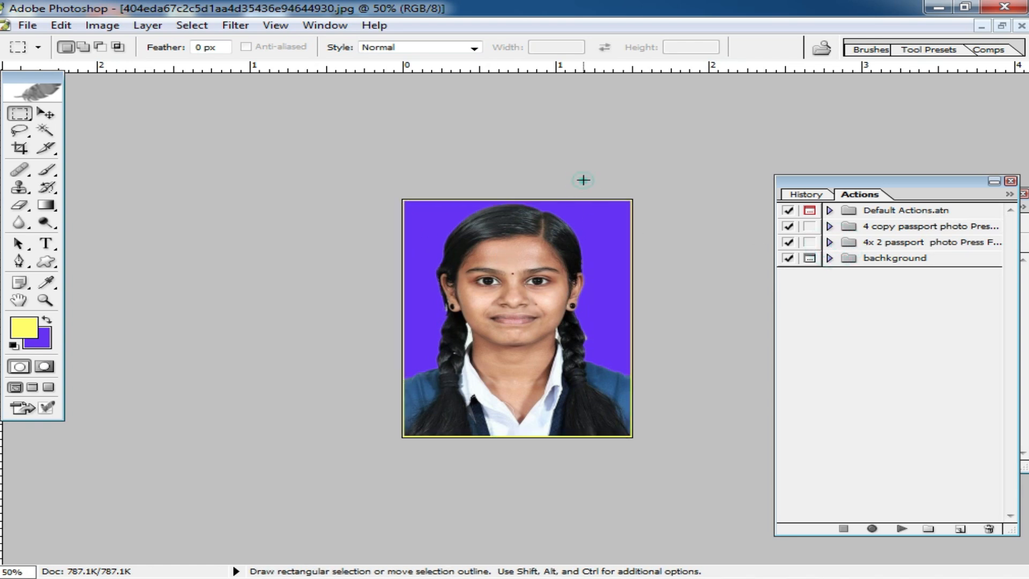
left_click(888, 259)
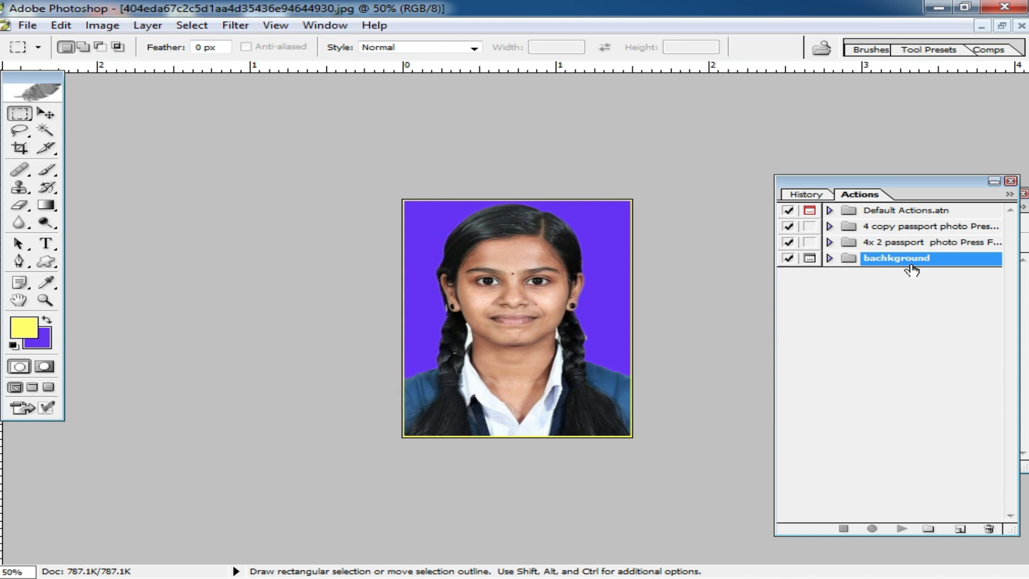
left_click_drag(1016, 528, 1017, 416)
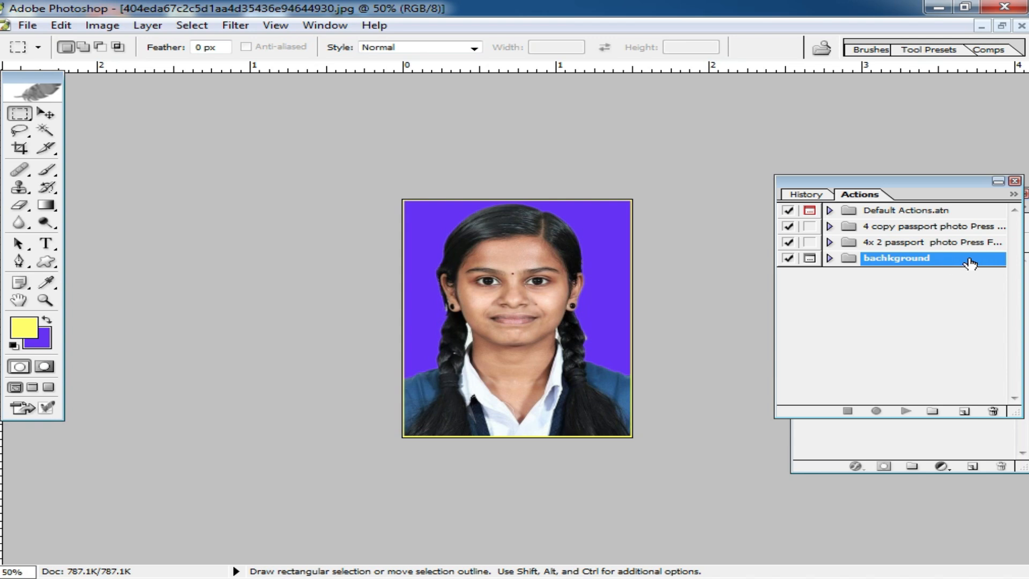
left_click_drag(931, 188, 882, 186)
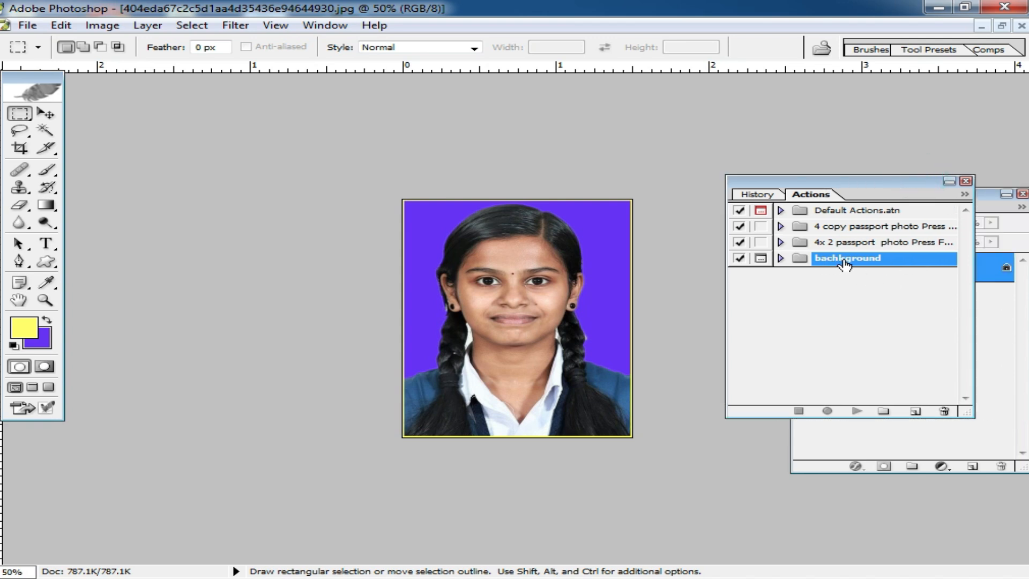
Step: Save the selected action set to the Desktop as an ATN file named bachkground
left_click(964, 195)
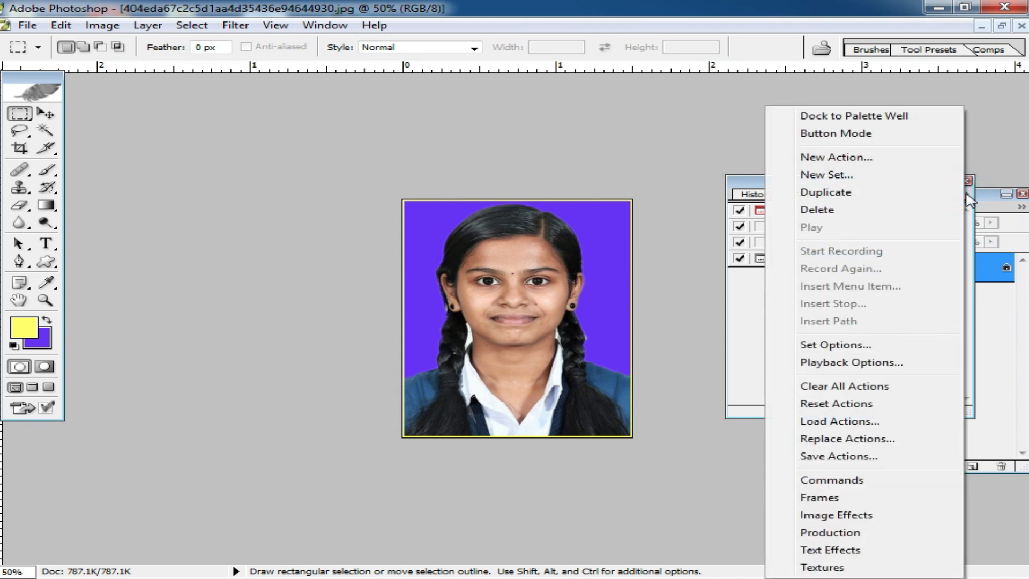
left_click(843, 459)
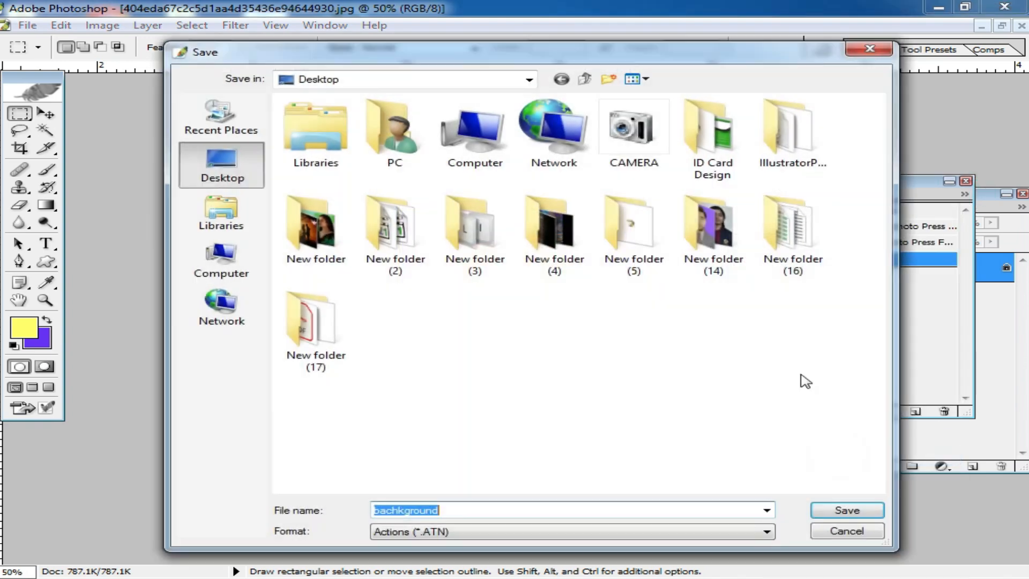
left_click(826, 515)
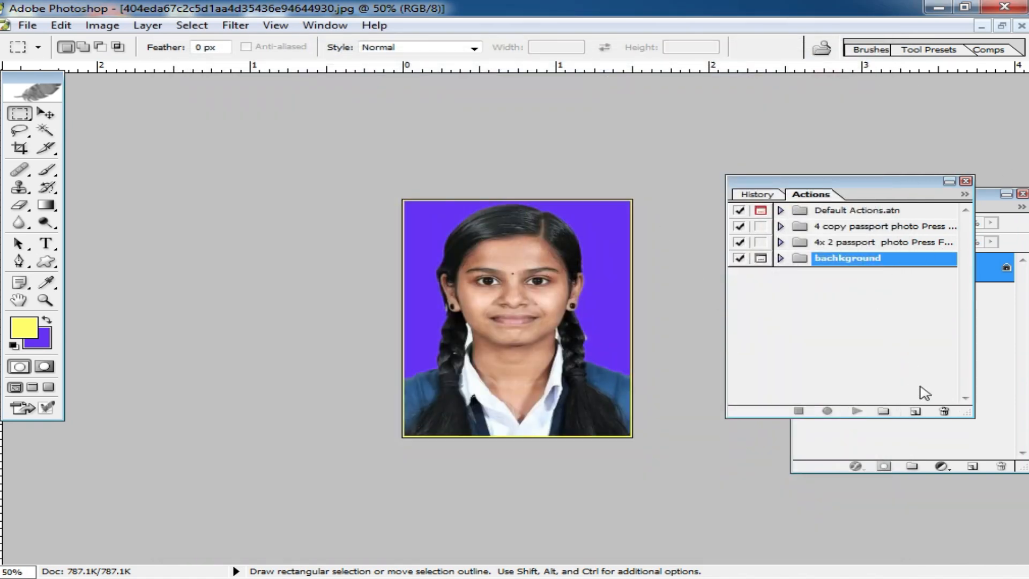
Step: Delete the bachkground, 4x 2 passport photo and 4 copy passport photo action sets, keeping only Default Actions.atn
left_click(944, 412)
left_click(413, 232)
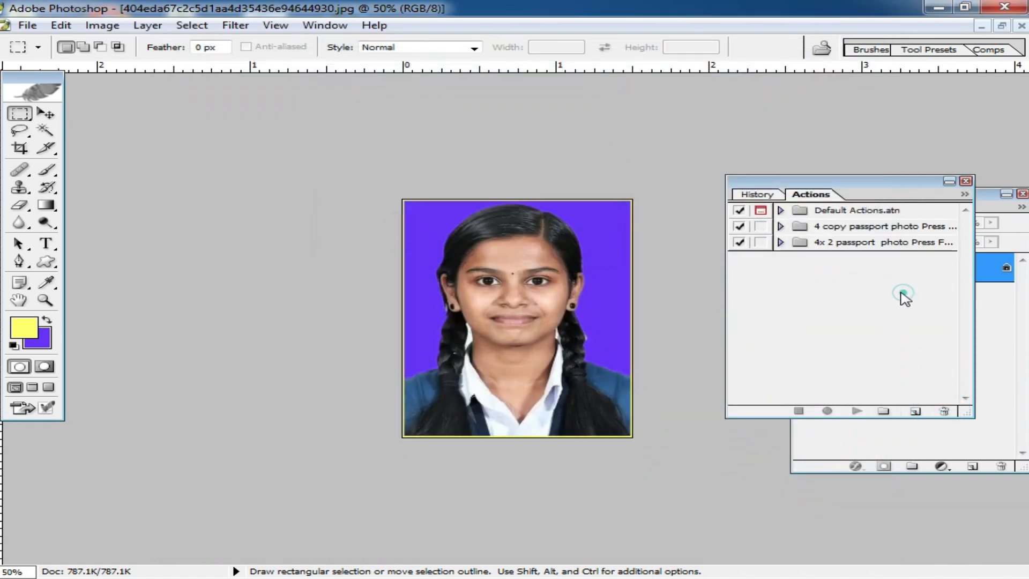
left_click(911, 242)
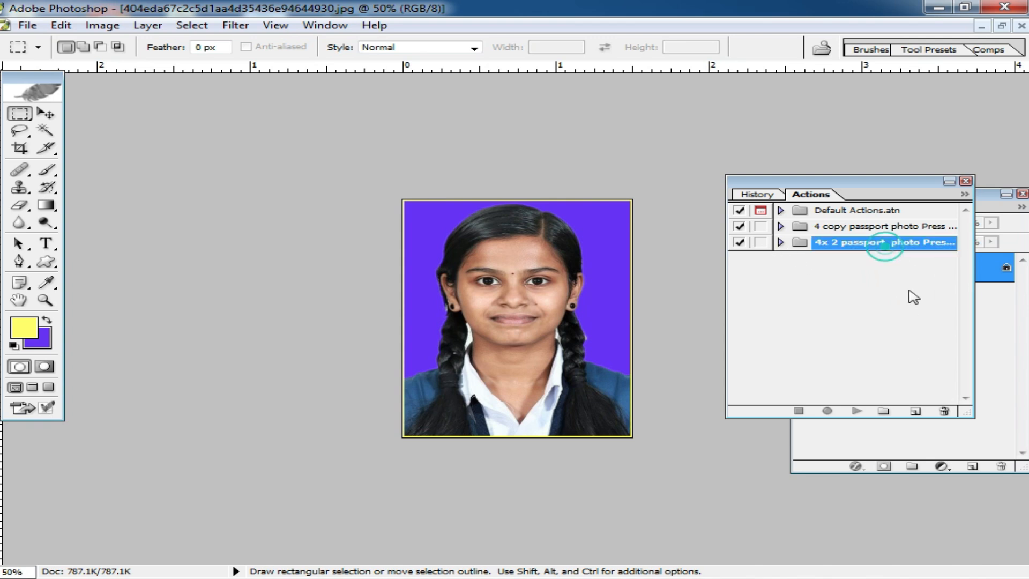
left_click(945, 412)
left_click(432, 232)
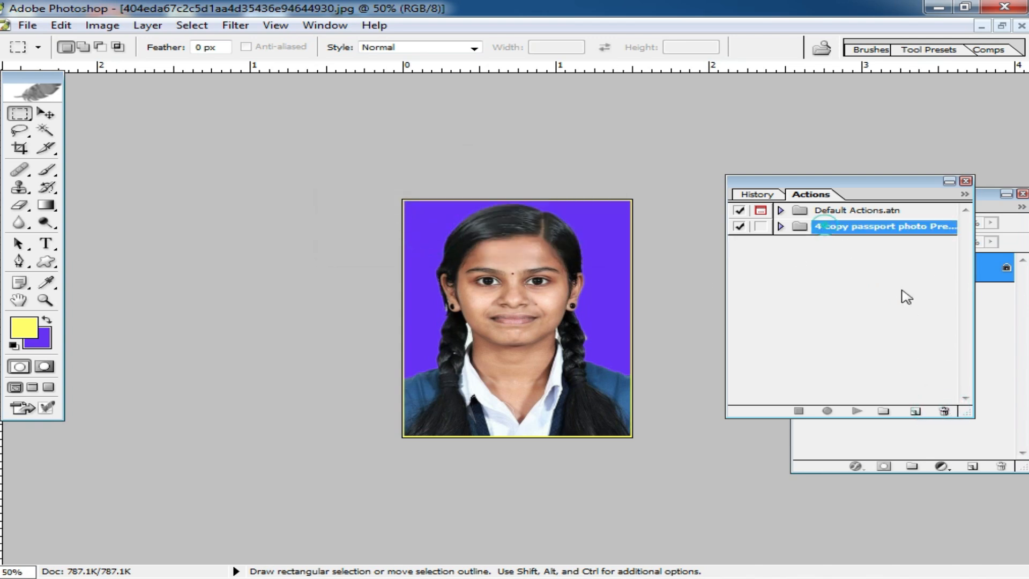
left_click(945, 411)
left_click(885, 296)
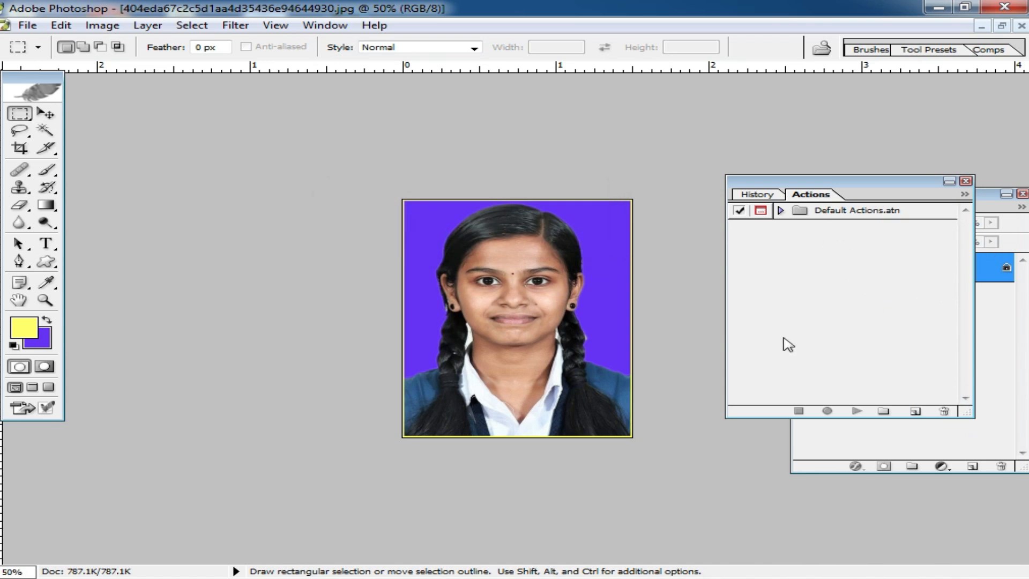
Step: Load the saved bachkground action file from the Desktop back into the actions list
key("ctrl+0")
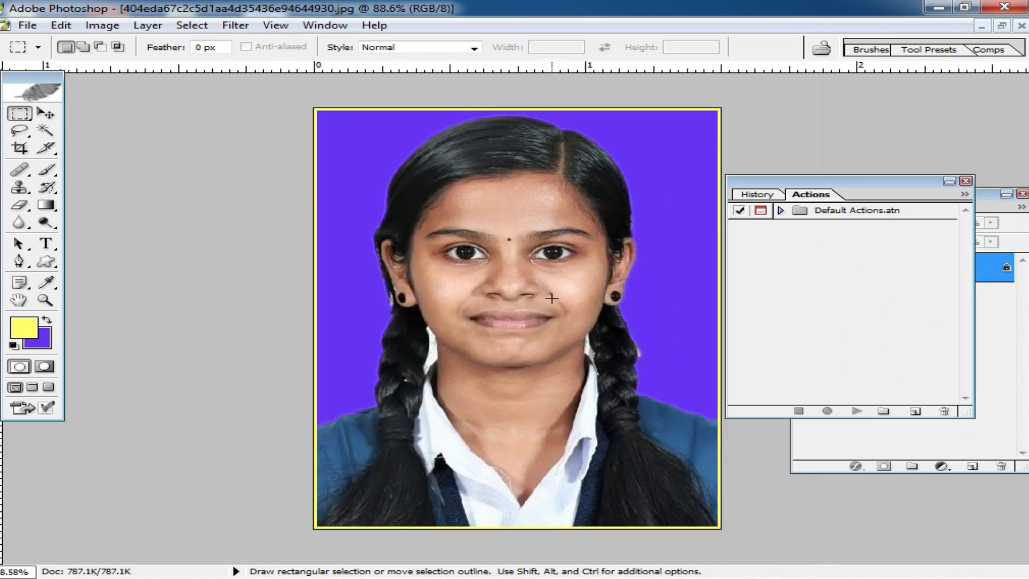
left_click(870, 256)
left_click(966, 195)
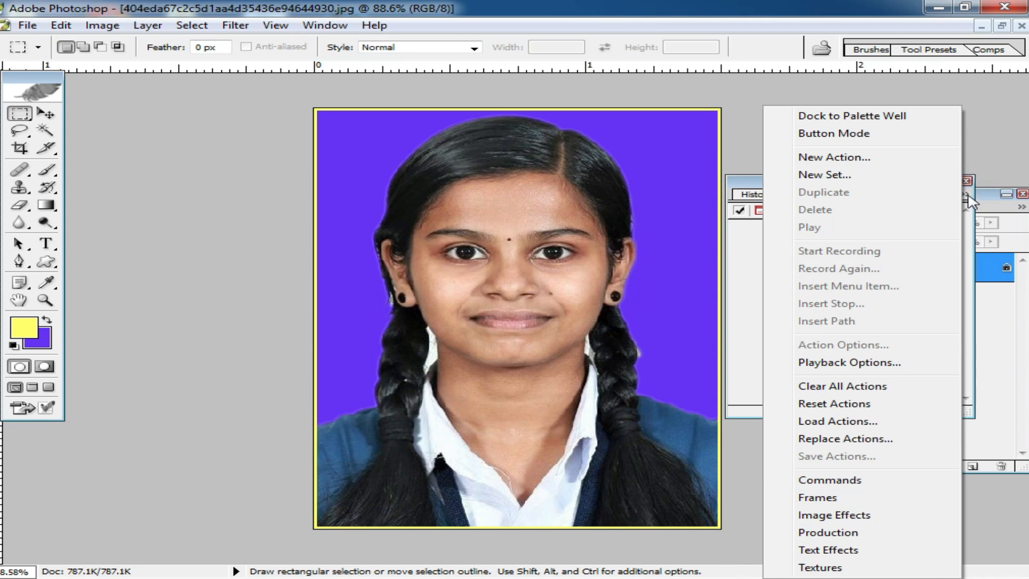
left_click(844, 422)
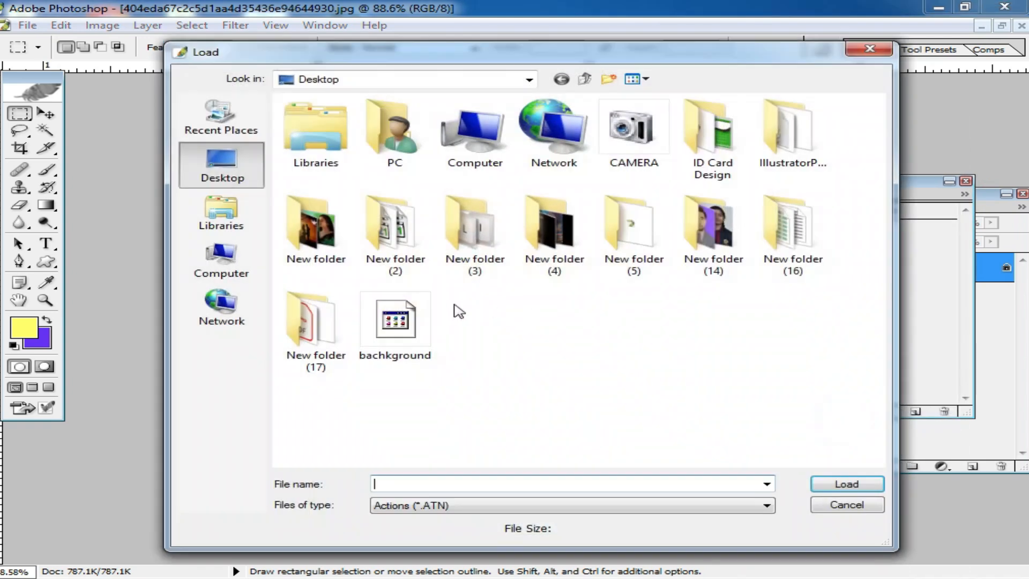
double_click(410, 328)
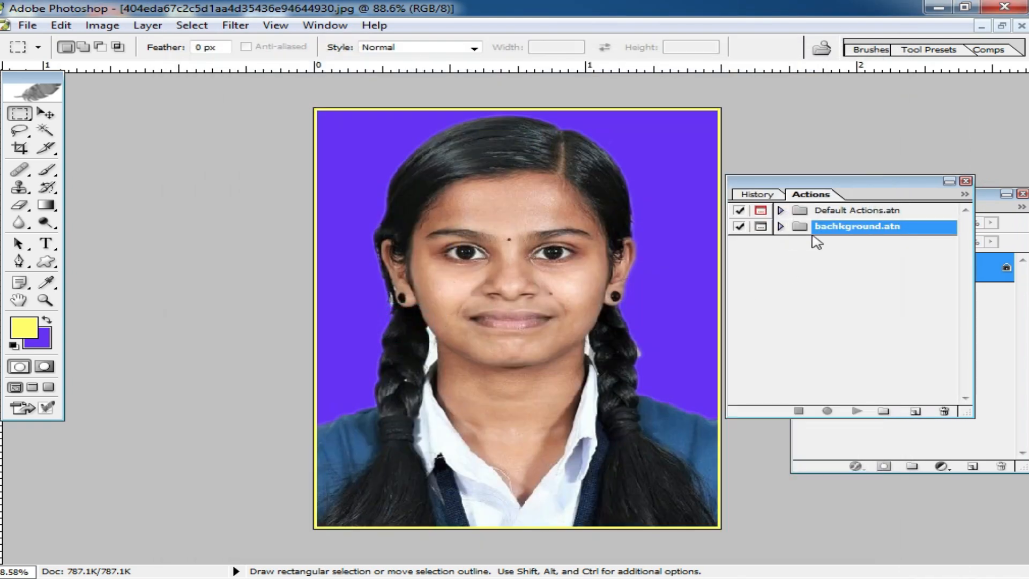
left_click(842, 270)
Step: Restore the original uncropped photo and expand the loaded bachkground.atn set to show its commands
scroll(617, 248, "down", 4)
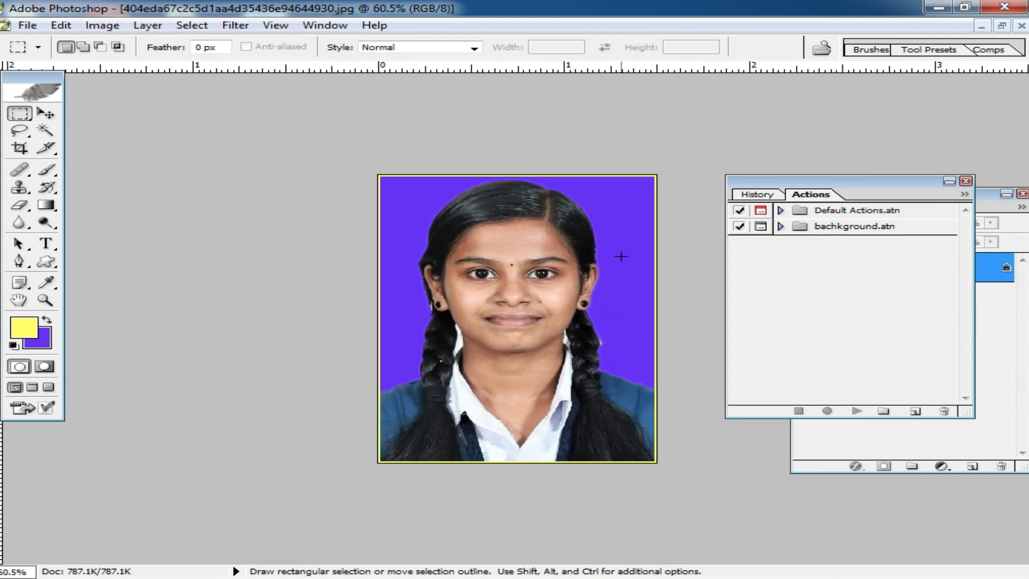
key("F2")
left_click(506, 231)
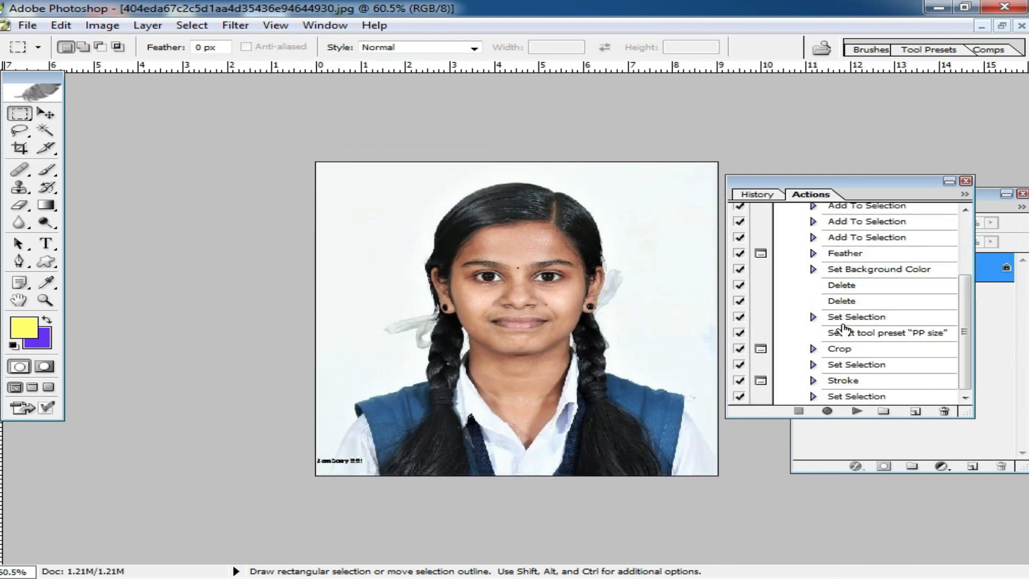
Step: Play the reloaded background action on the photo, accepting the 2-pixel feather, the crop and the white stroke
key("F2")
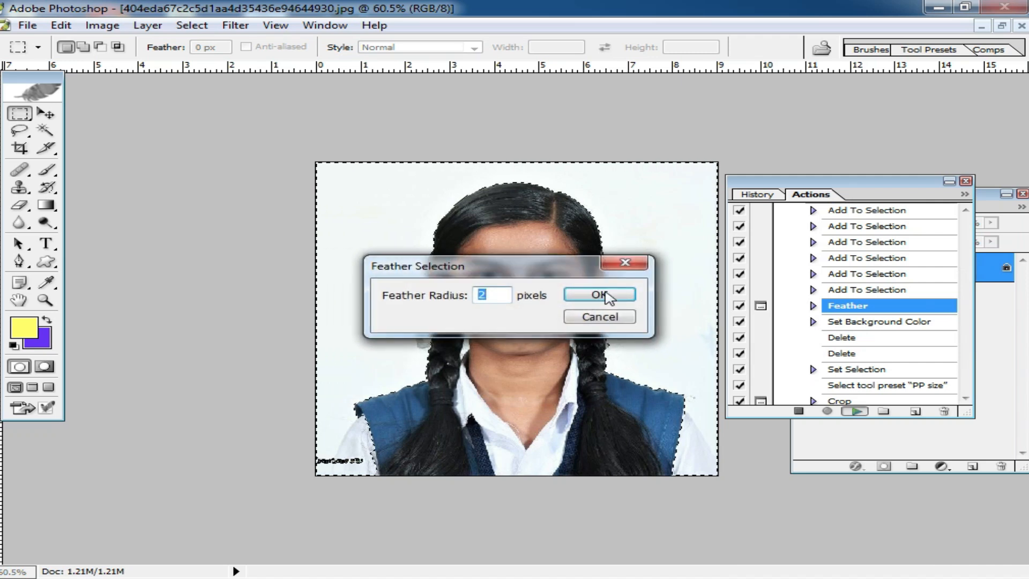
left_click(454, 237)
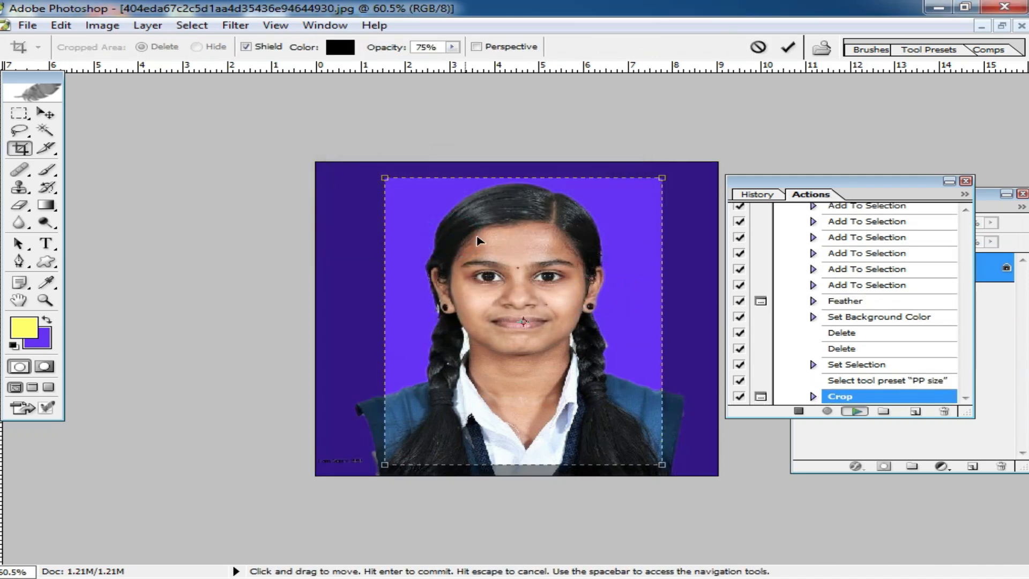
left_click(622, 213)
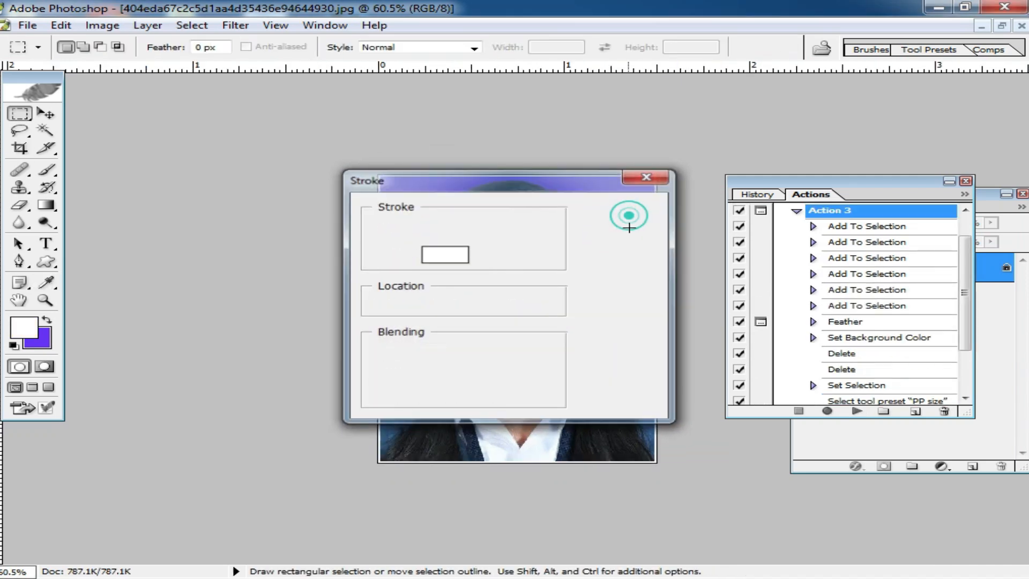
Step: Examine the white-bordered photo at 200% zoom, checking the face and cut-out edges before viewing it whole
left_click(606, 260, "ctrl")
left_click(602, 258, "ctrl")
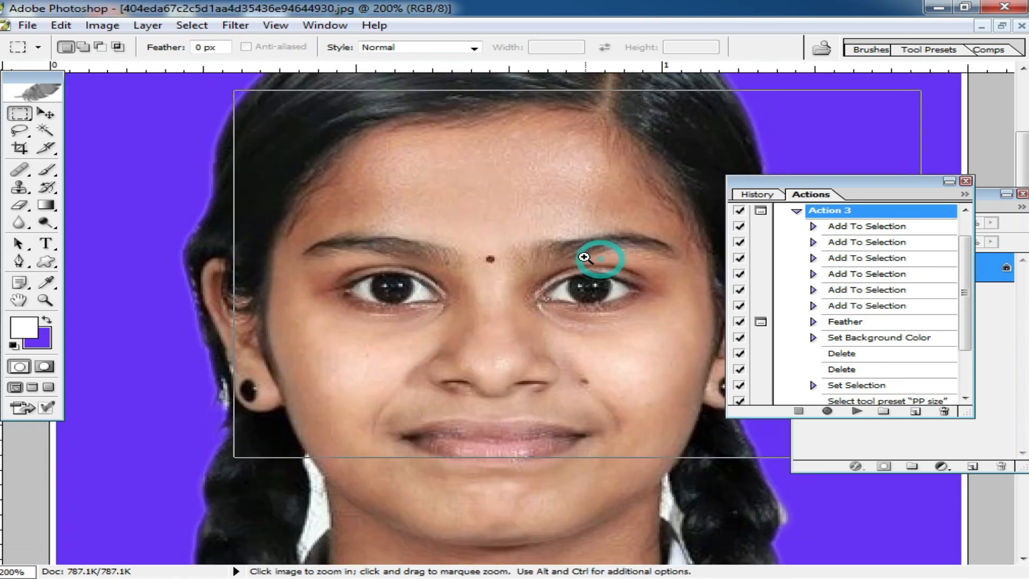
left_click(584, 259, "ctrl")
left_click_drag(540, 344, 555, 88)
left_click(582, 262, "alt")
left_click(582, 262, "alt")
left_click(582, 262, "alt")
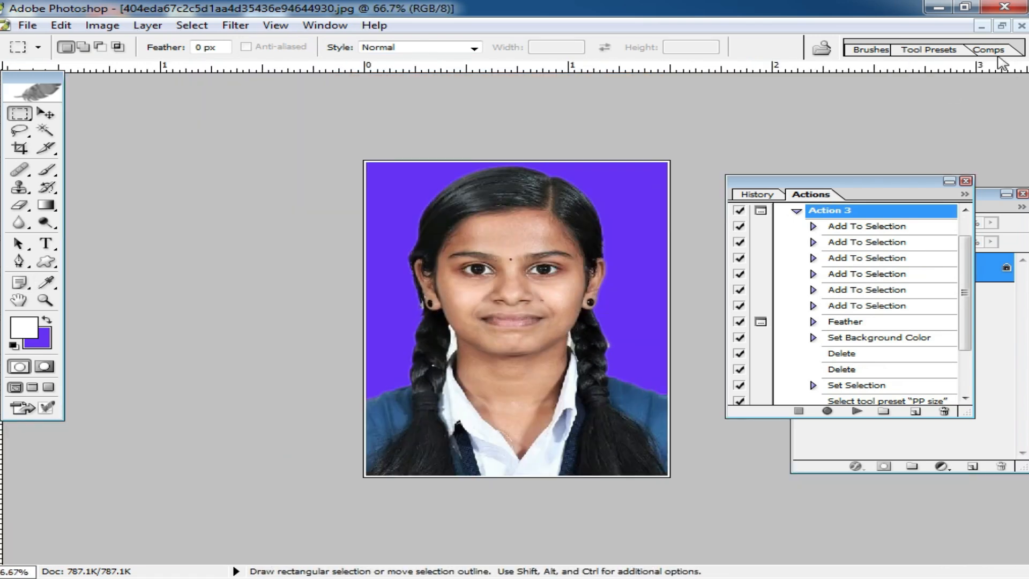
Step: Go back to the uncropped photo and examine the face's skin around the nose, mouth and cheeks at up to 300% zoom
left_click(1001, 26)
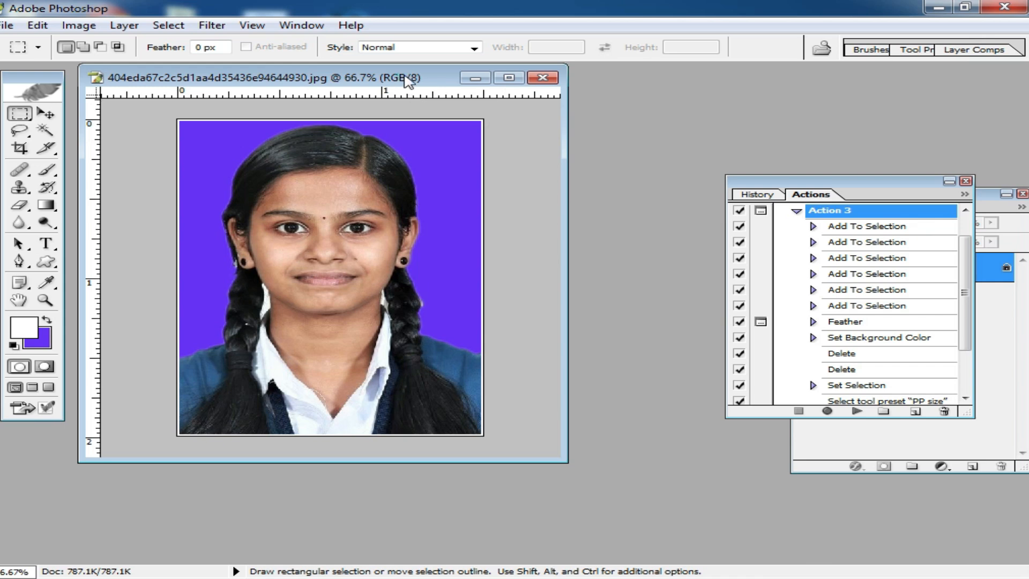
left_click_drag(408, 79, 476, 124)
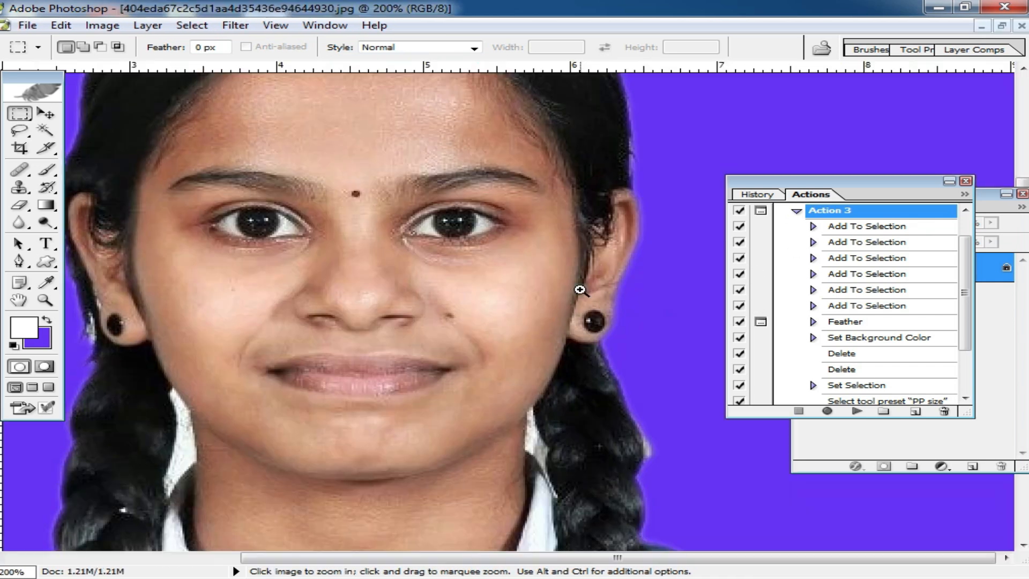
left_click(581, 287, "ctrl")
left_click_drag(311, 379, 571, 329)
left_click_drag(517, 221, 497, 294)
left_click_drag(526, 355, 524, 244)
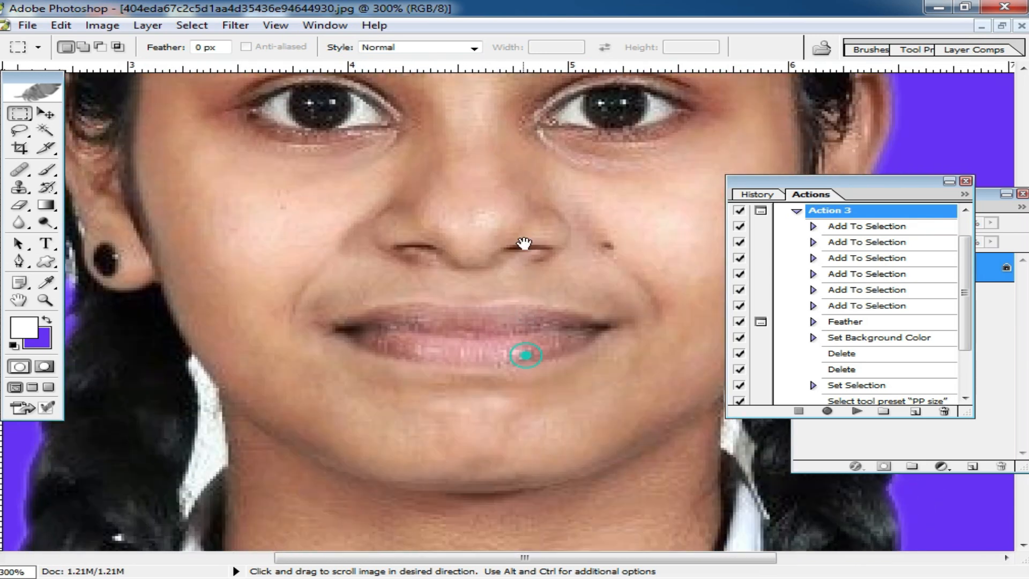
left_click(529, 276, "alt")
left_click_drag(864, 185, 919, 274)
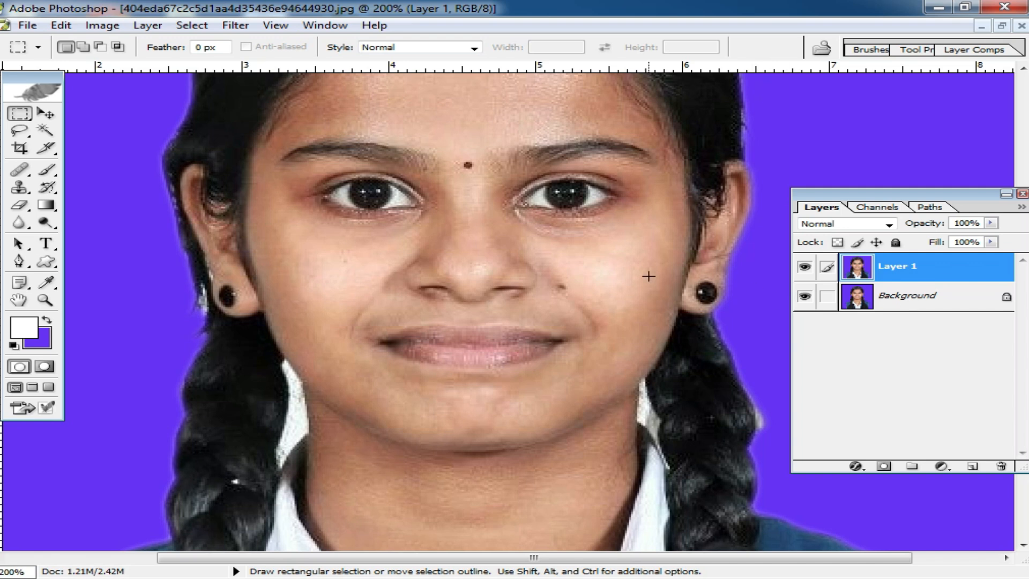
Step: Brighten the photo with a duplicate of the background layer blended in Screen mode at 47% fill
left_click(635, 285, "alt")
left_click(632, 286, "alt")
left_click(463, 299, "ctrl")
left_click(529, 321, "ctrl")
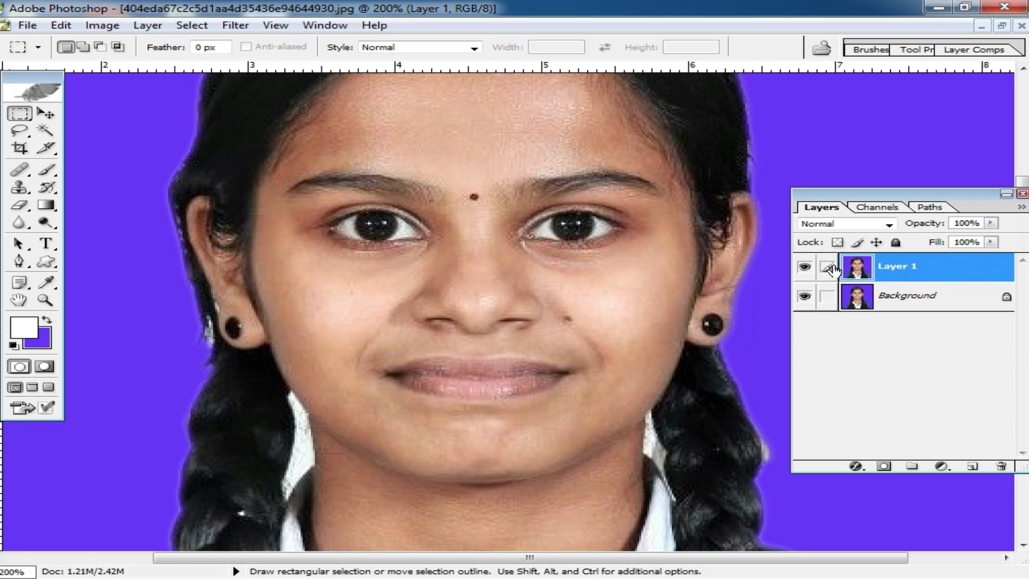
left_click(858, 227)
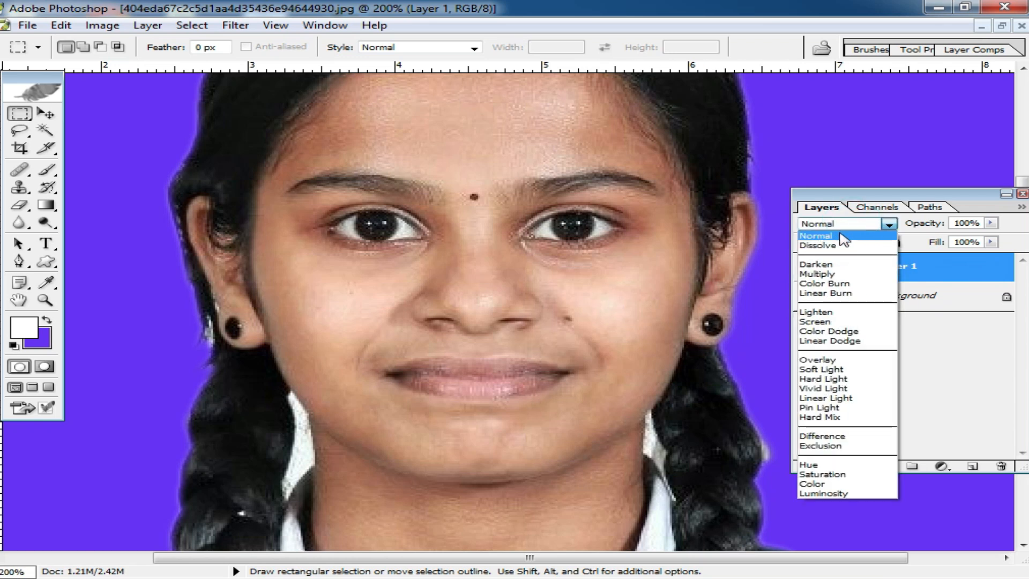
left_click(845, 322)
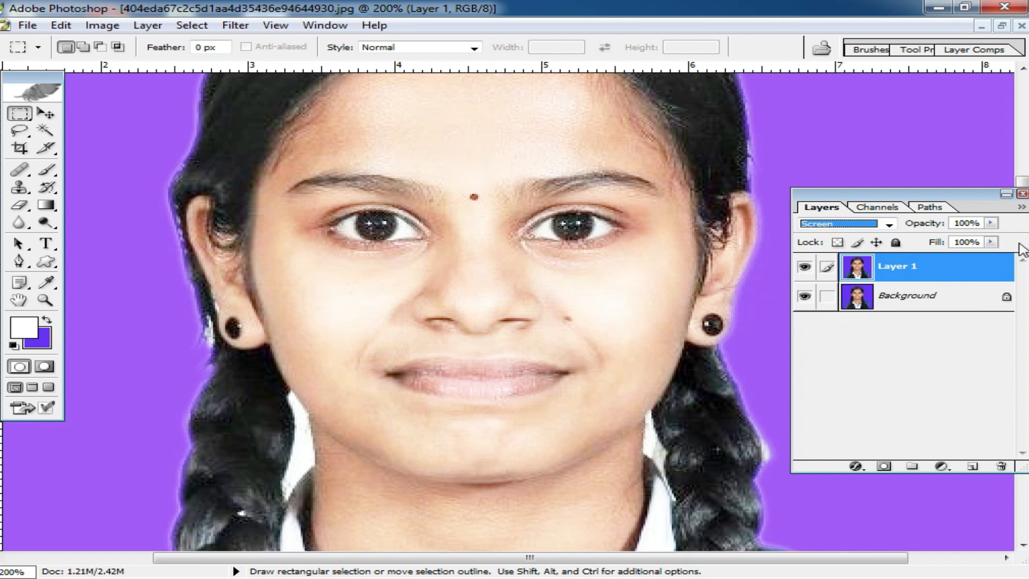
left_click(991, 241)
left_click_drag(993, 257, 941, 263)
left_click(487, 323)
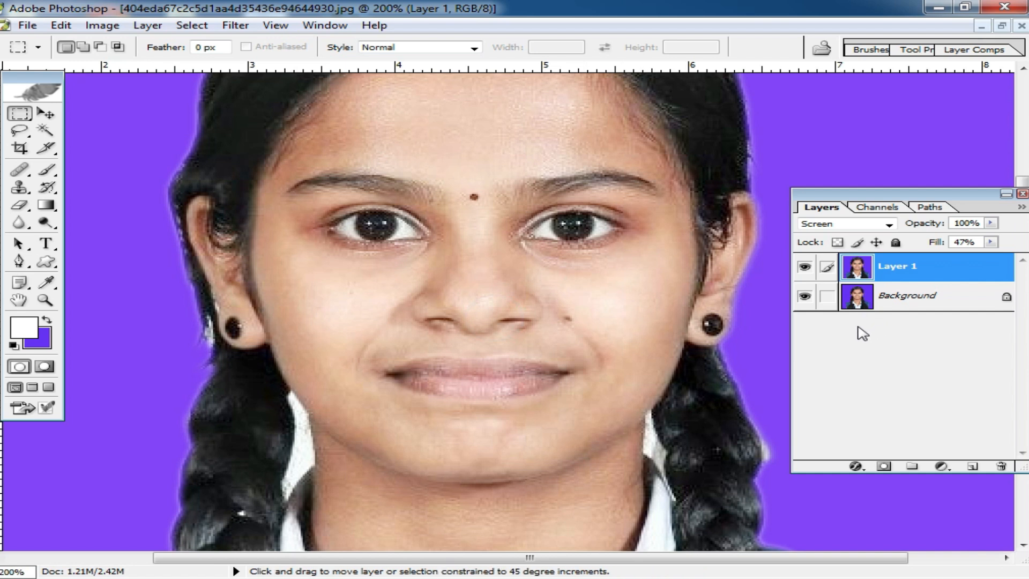
Step: Merge the Screen layer into the background, check the face over a fresh duplicate layer, and merge that duplicate too
key("ctrl+shift+e")
key("ctrl+j")
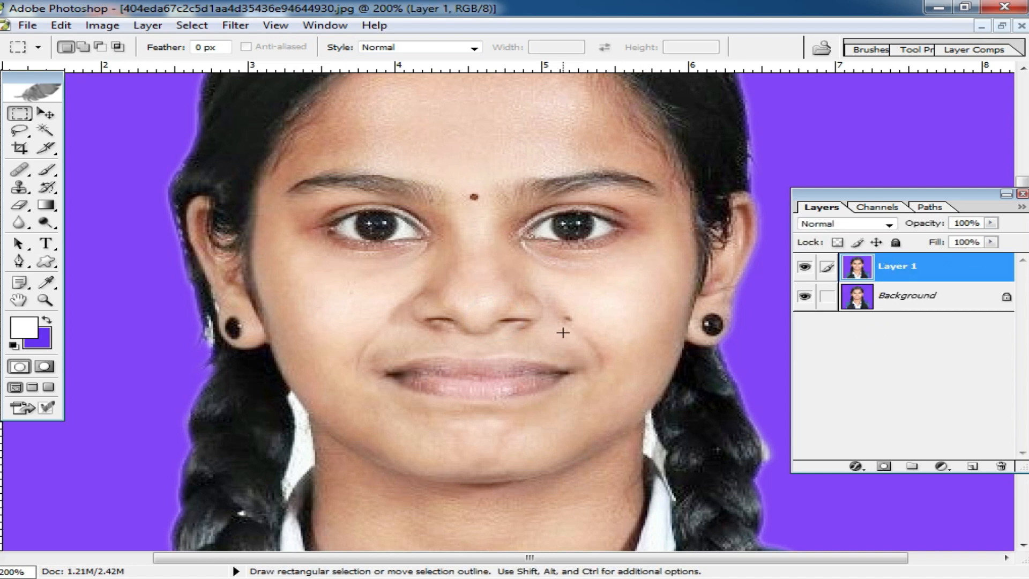
left_click(506, 298, "ctrl")
left_click_drag(546, 359, 555, 229)
left_click_drag(557, 315, 545, 291)
left_click(554, 273, "alt")
left_click(622, 271, "alt")
key("ctrl+shift+e")
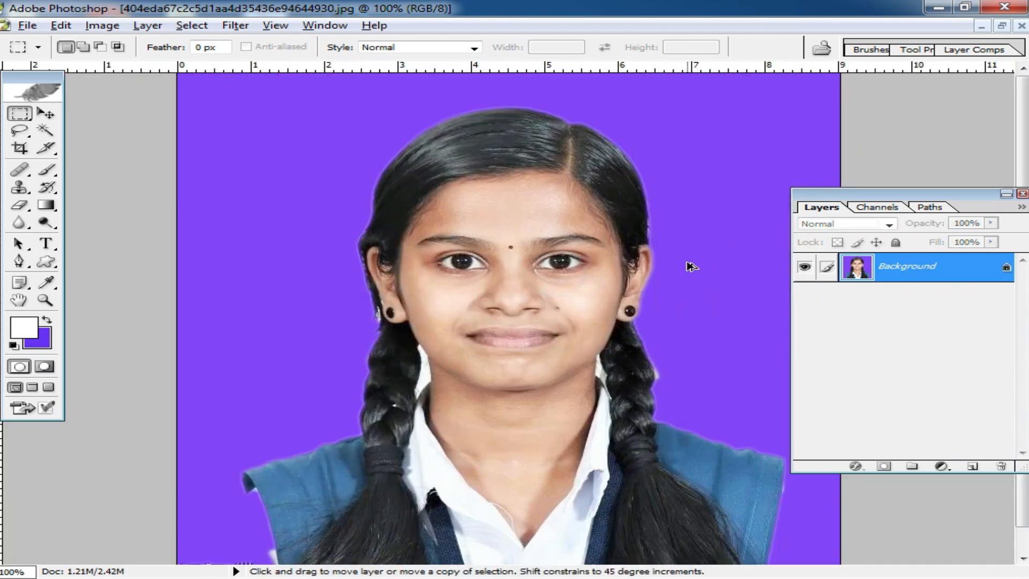
Step: Resize the photo for print with the Resize Image wizard, keeping its dimensions and choosing a custom 300 LPI screen and 2x quality
left_click(374, 25)
left_click(441, 162)
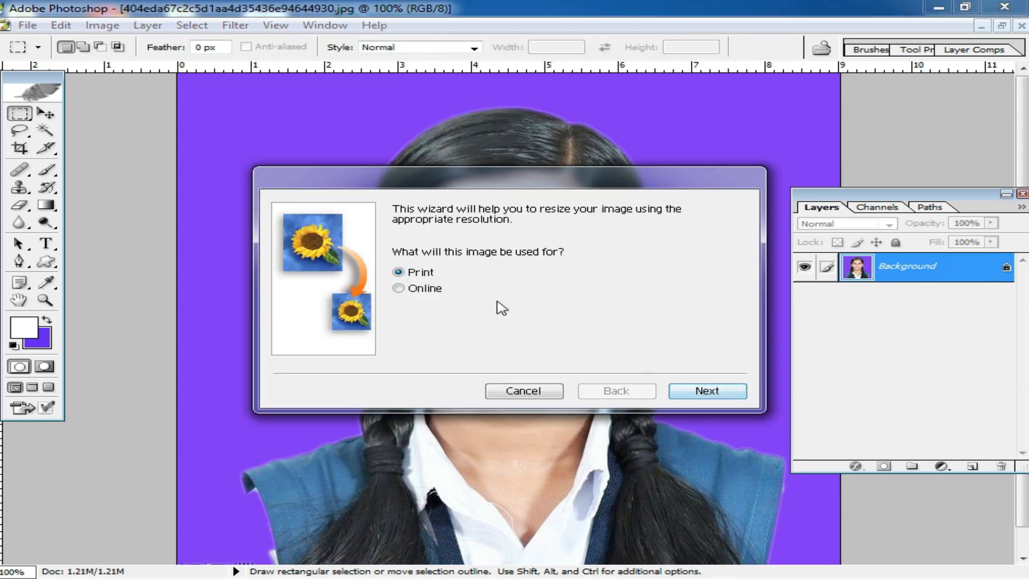
left_click(708, 391)
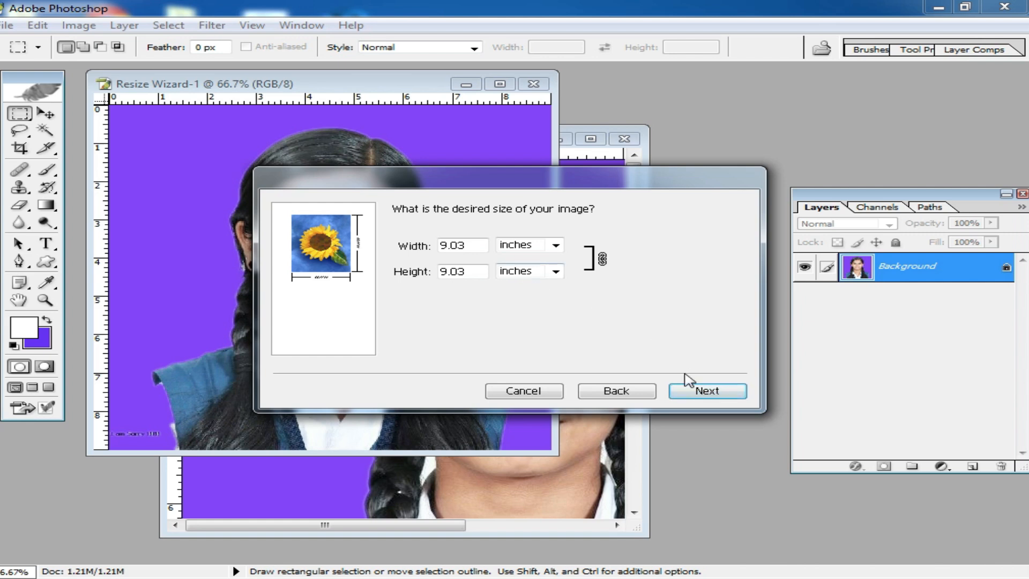
left_click(710, 391)
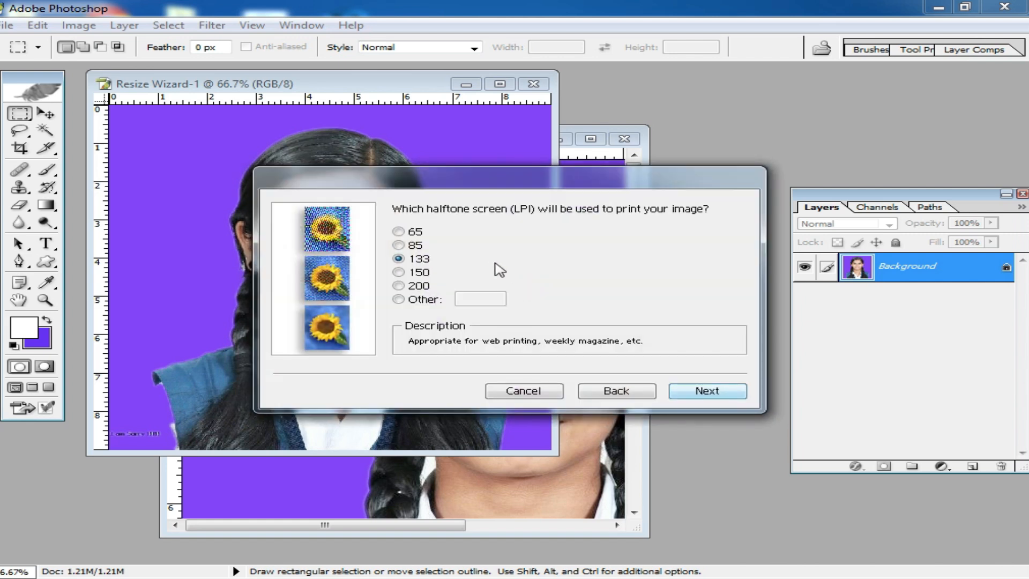
left_click(400, 300)
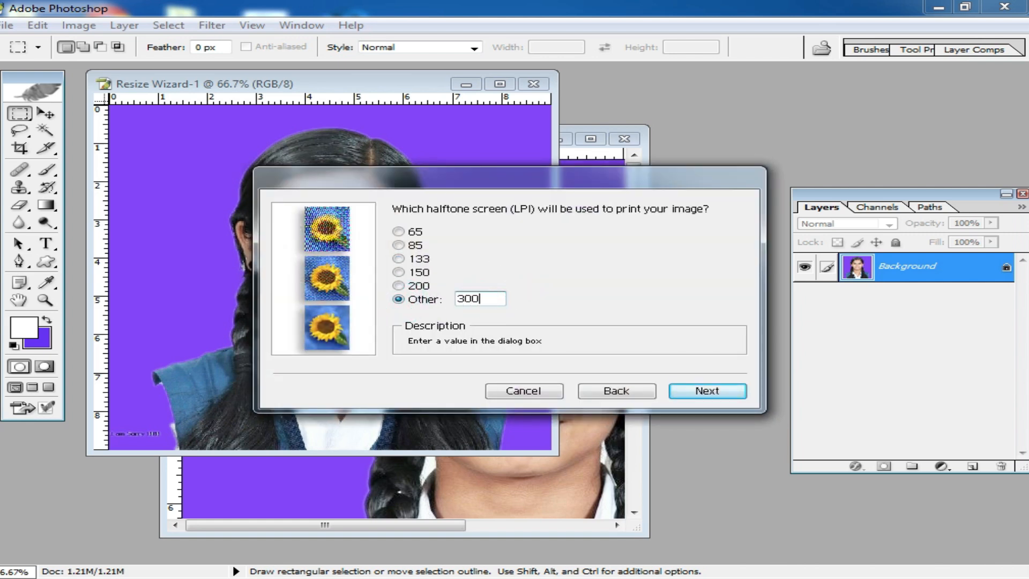
left_click(703, 391)
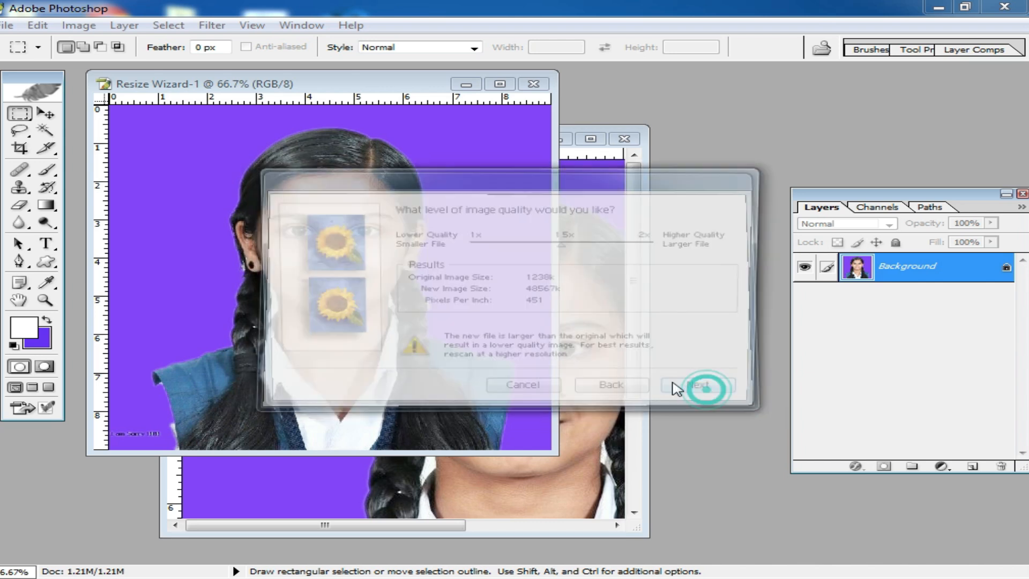
left_click_drag(565, 244, 704, 248)
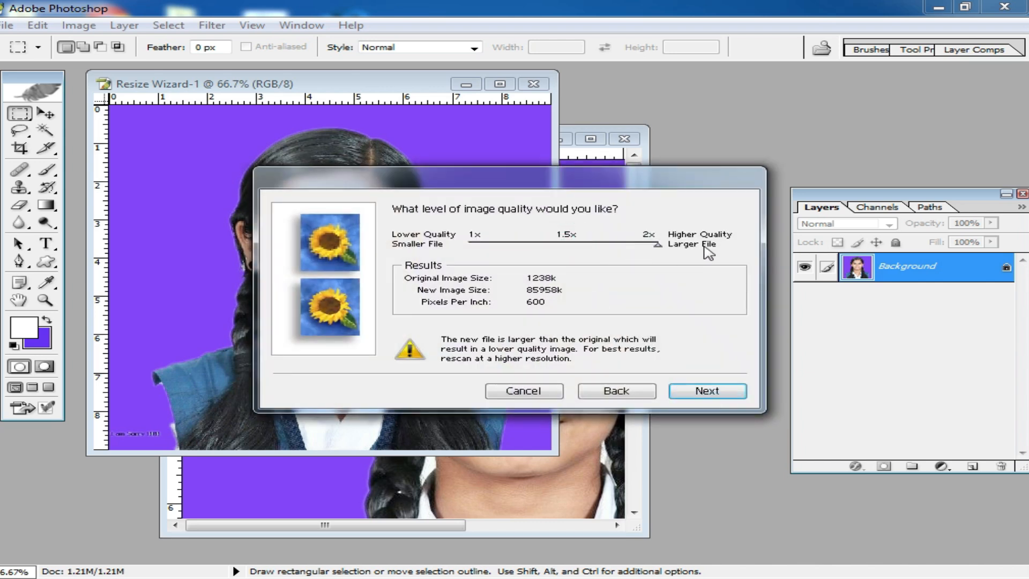
left_click(675, 389)
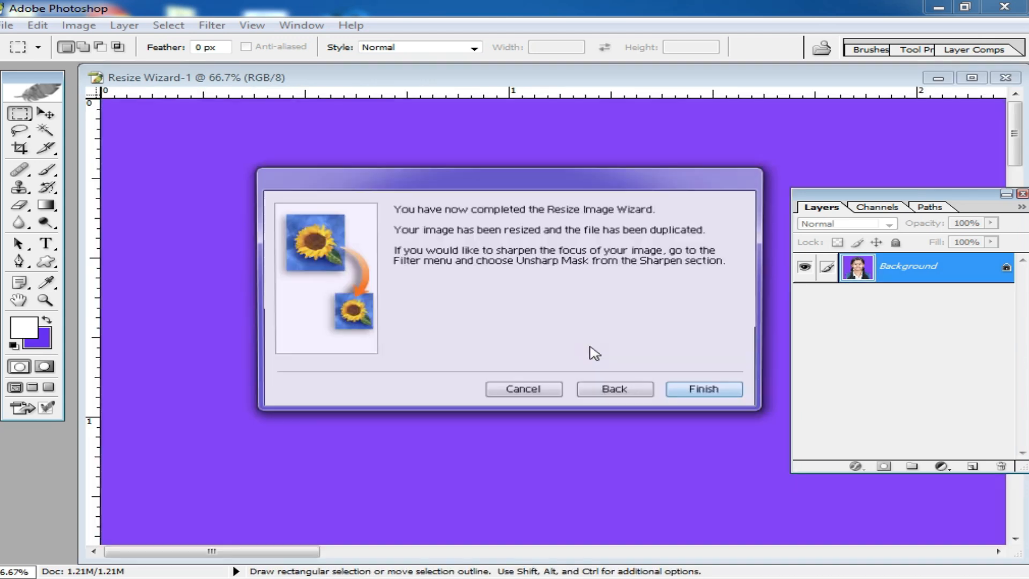
left_click(708, 391)
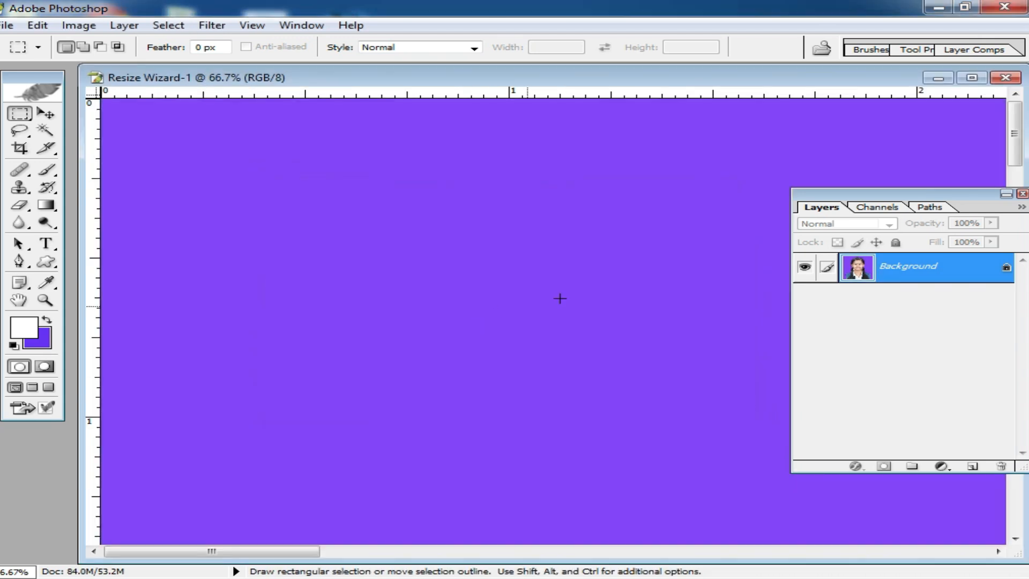
Step: Examine the resized photo in a maximised window, first as a wider portrait and closer on the face at 25% zoom
key("ctrl+alt+space")
left_click(584, 278)
left_click(585, 278)
left_click(585, 278)
left_click(585, 278)
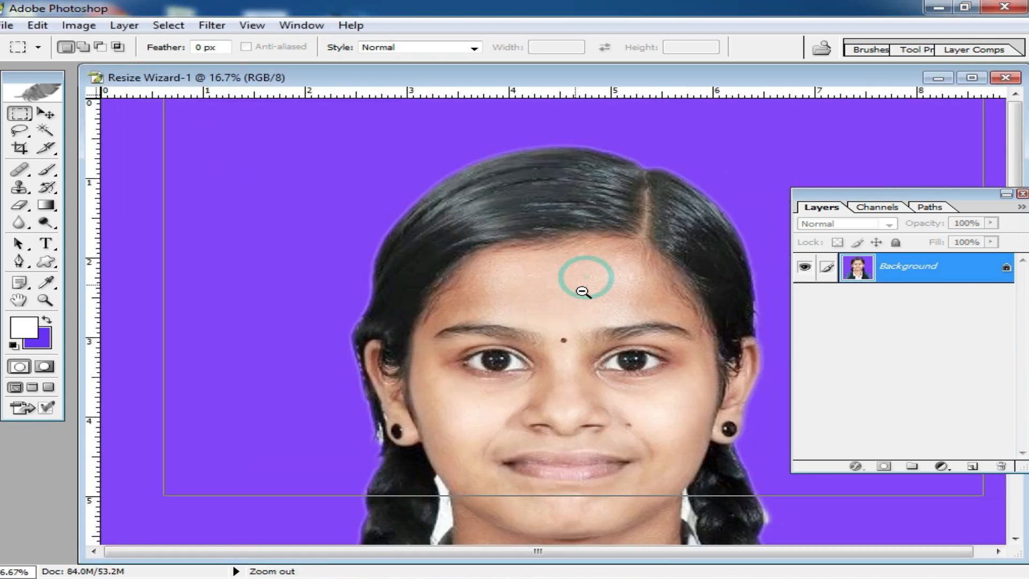
left_click(586, 381)
left_click(739, 80)
key("ctrl+space")
left_click(524, 268)
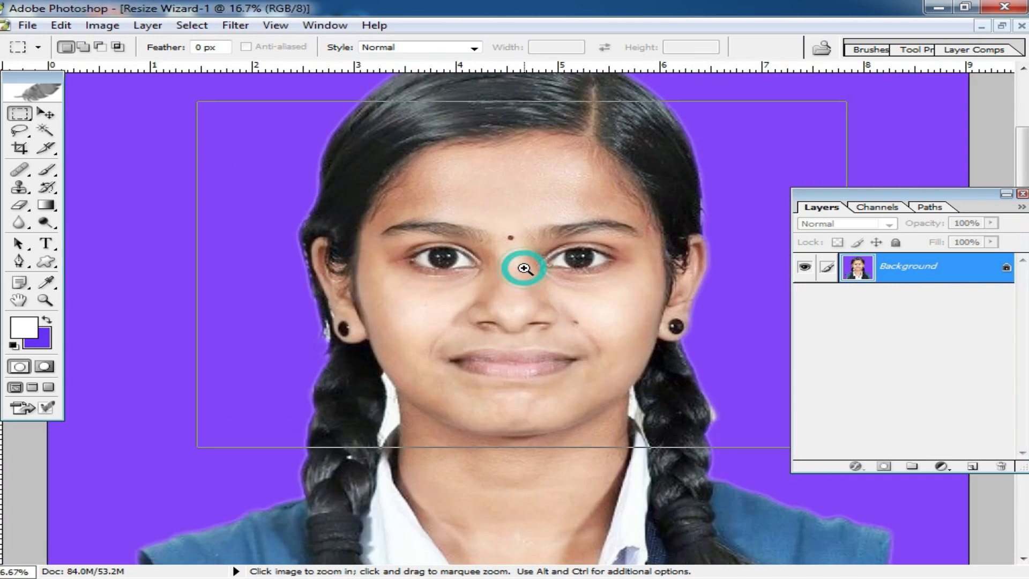
left_click(523, 268)
left_click(526, 264)
left_click_drag(573, 412, 584, 214)
left_click_drag(583, 314, 579, 362)
left_click(582, 341, "ctrl+alt")
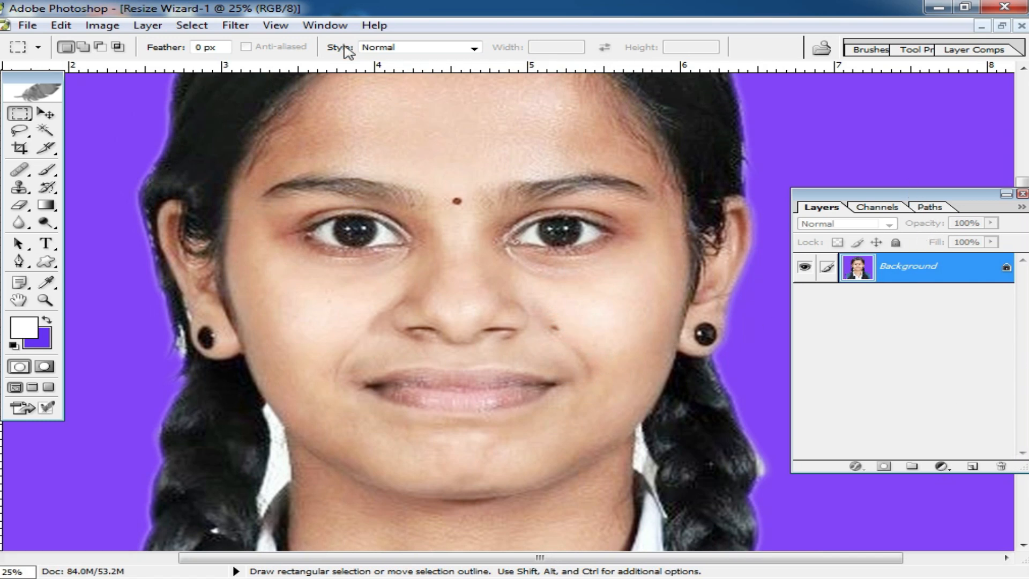
Step: Show the actions list and create a new action set named face
left_click(316, 26)
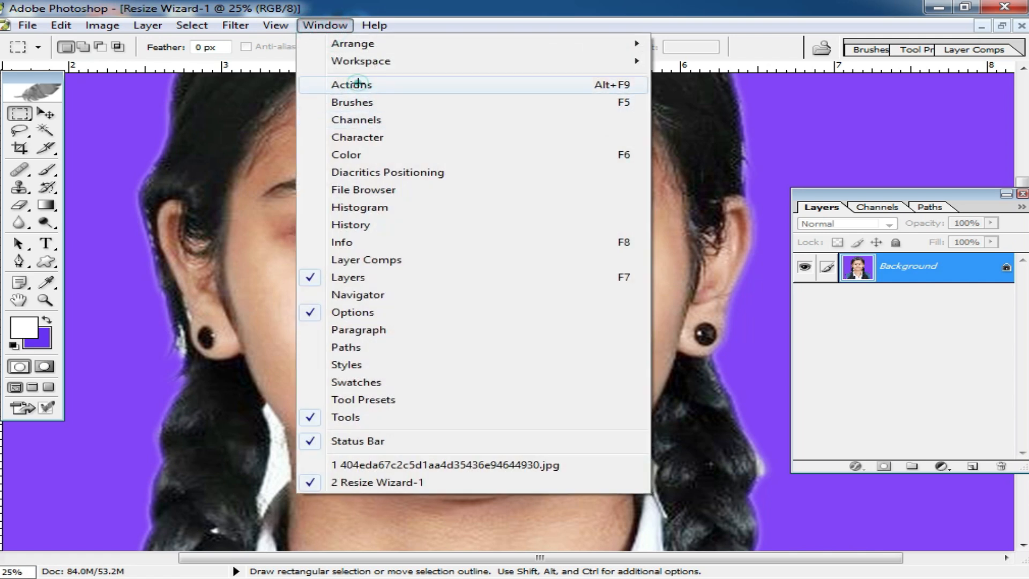
left_click(358, 83)
left_click_drag(844, 341, 804, 235)
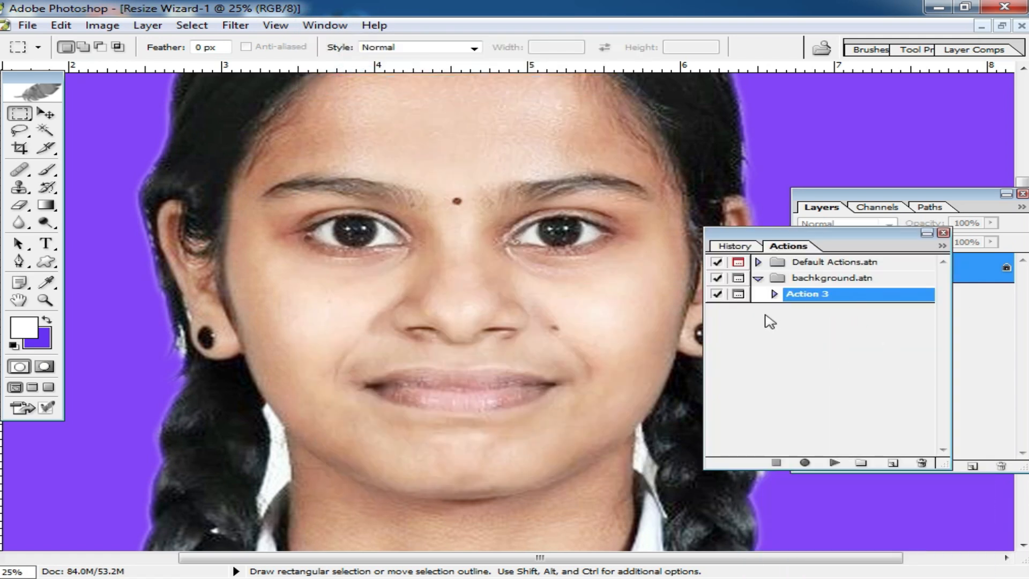
left_click(824, 382)
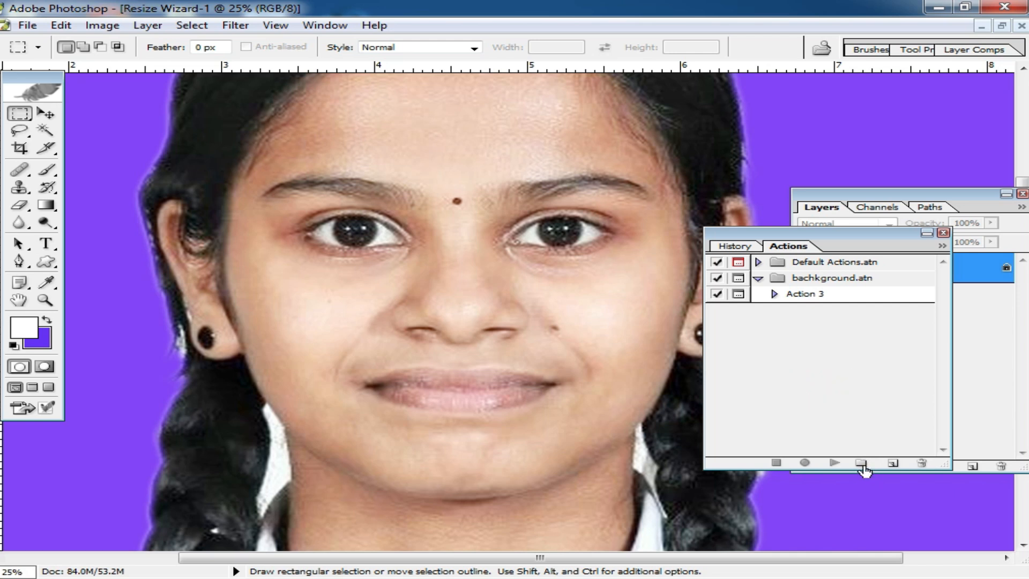
left_click(861, 464)
type("actio")
double_click(424, 295)
type("face")
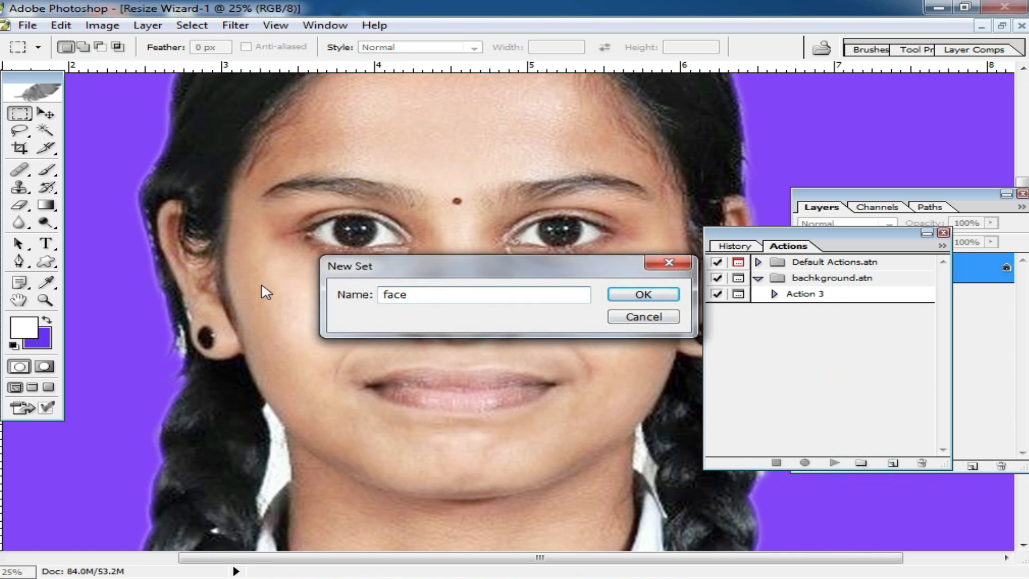
left_click(643, 302)
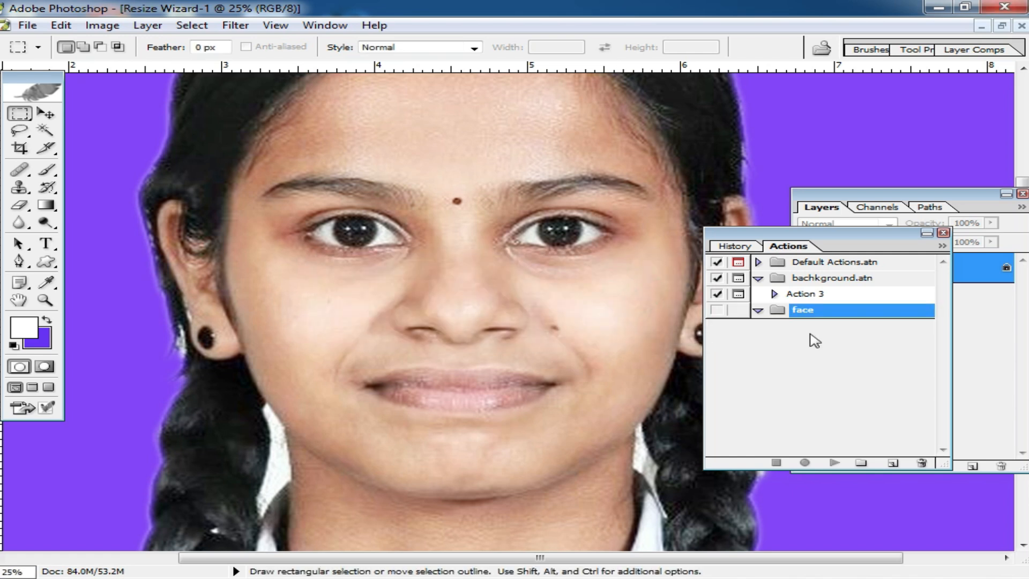
Step: Start recording a new action in the face set with F7 as its function key, keeping the default name
left_click(893, 463)
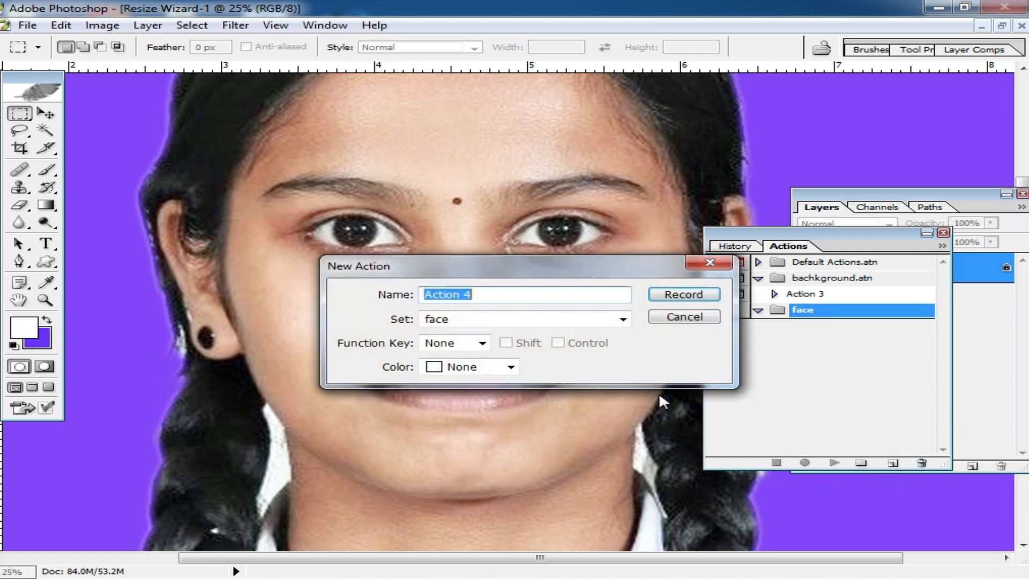
left_click(483, 343)
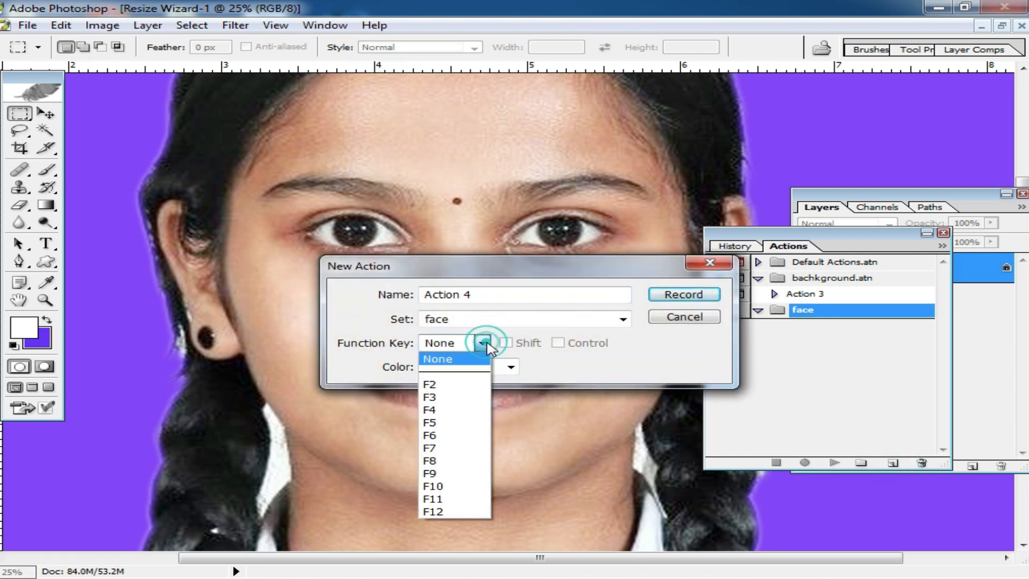
left_click(455, 435)
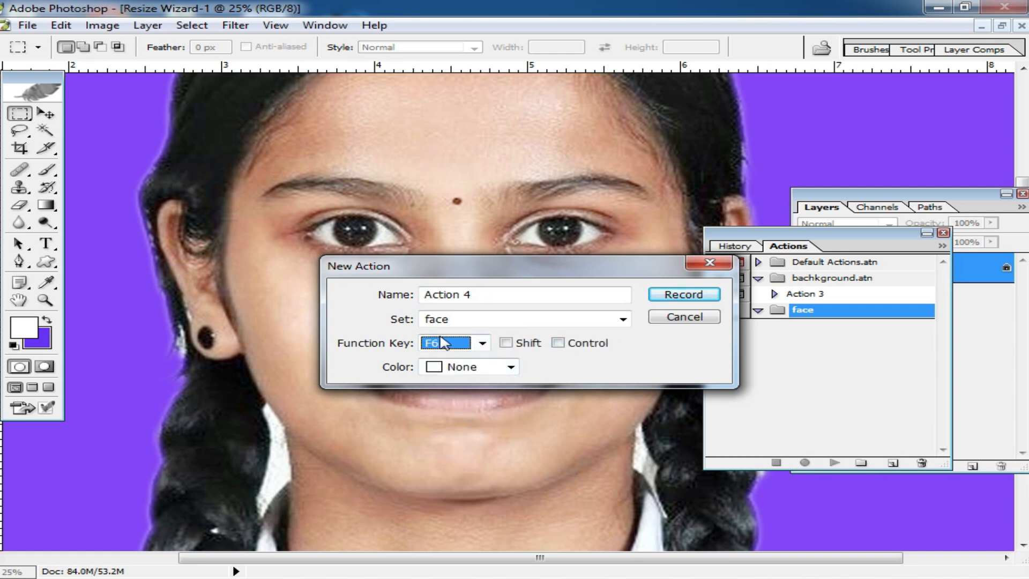
left_click(482, 343)
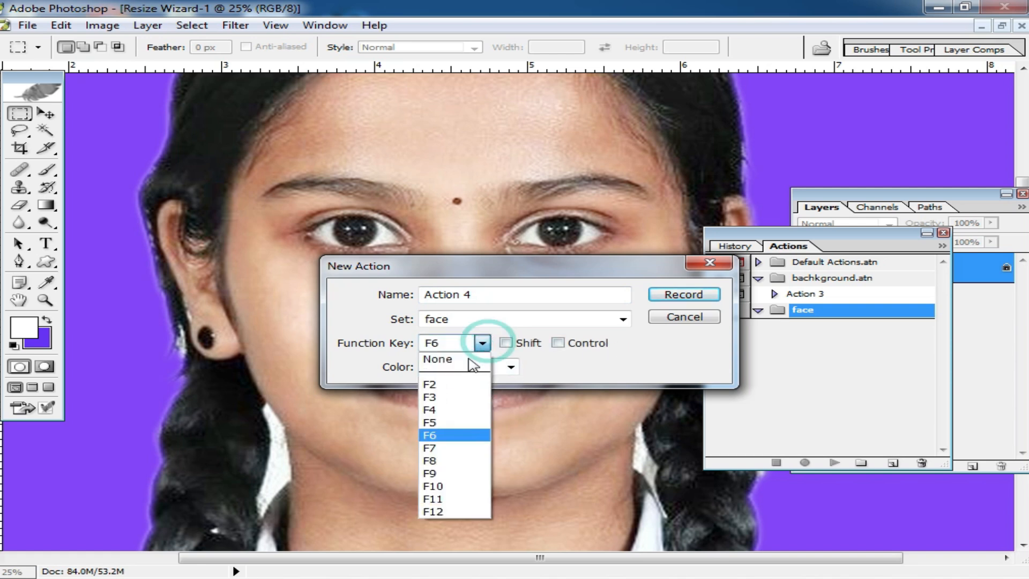
left_click(450, 447)
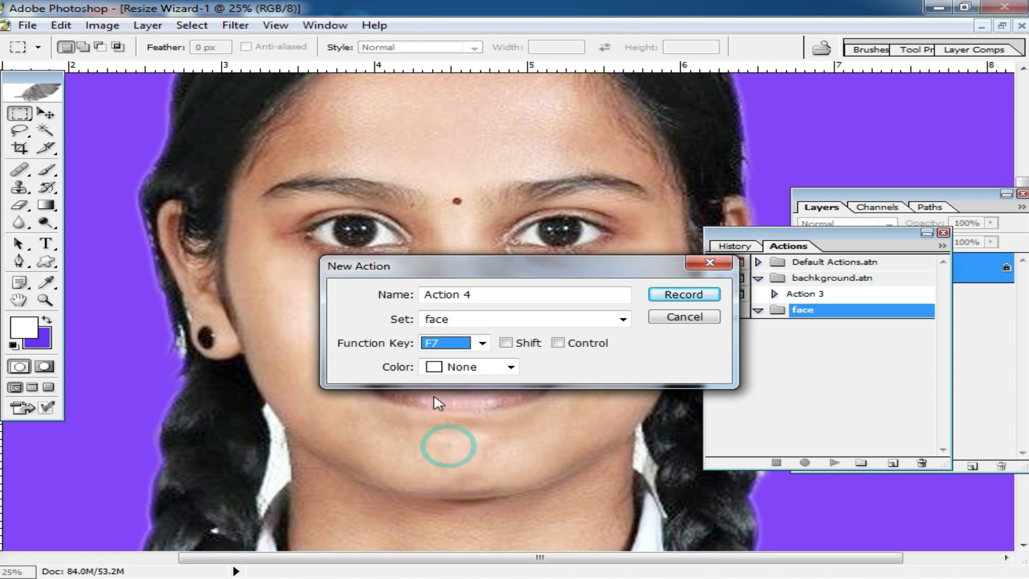
left_click(683, 294)
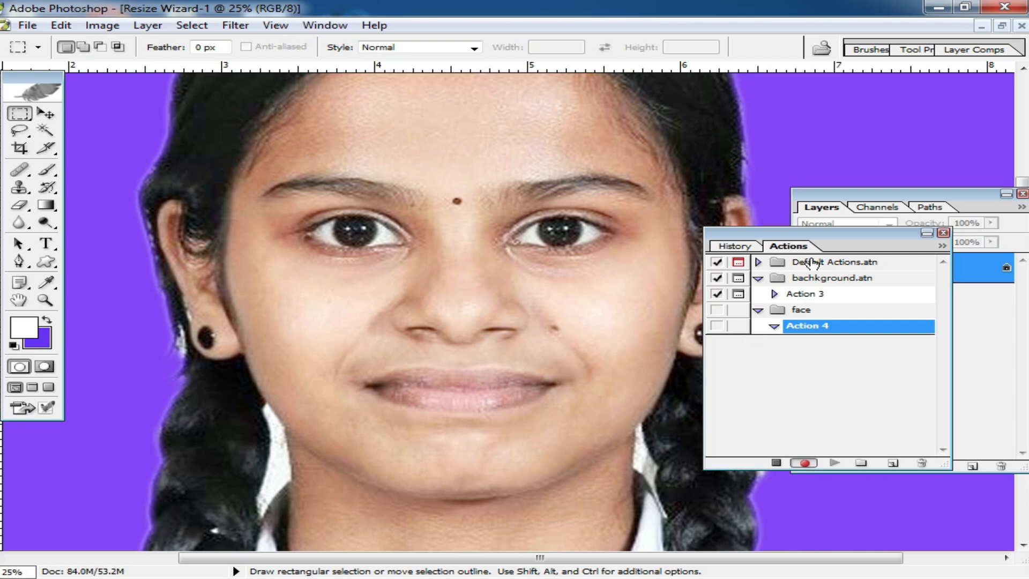
Step: Duplicate the Background layer of the resized photo and invert the colours of the copy
left_click_drag(835, 239, 894, 258)
left_click_drag(928, 196, 901, 138)
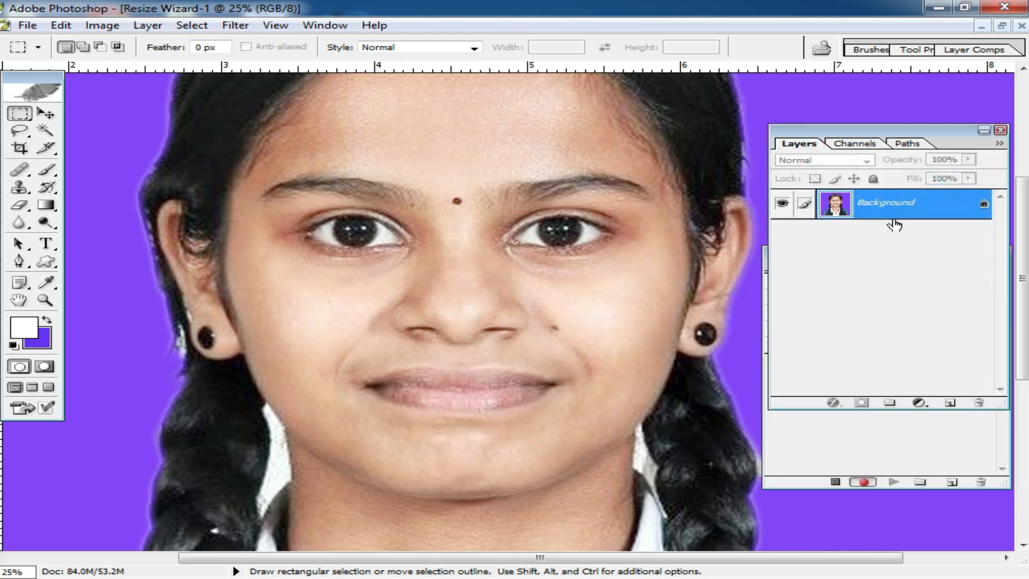
key("ctrl+j")
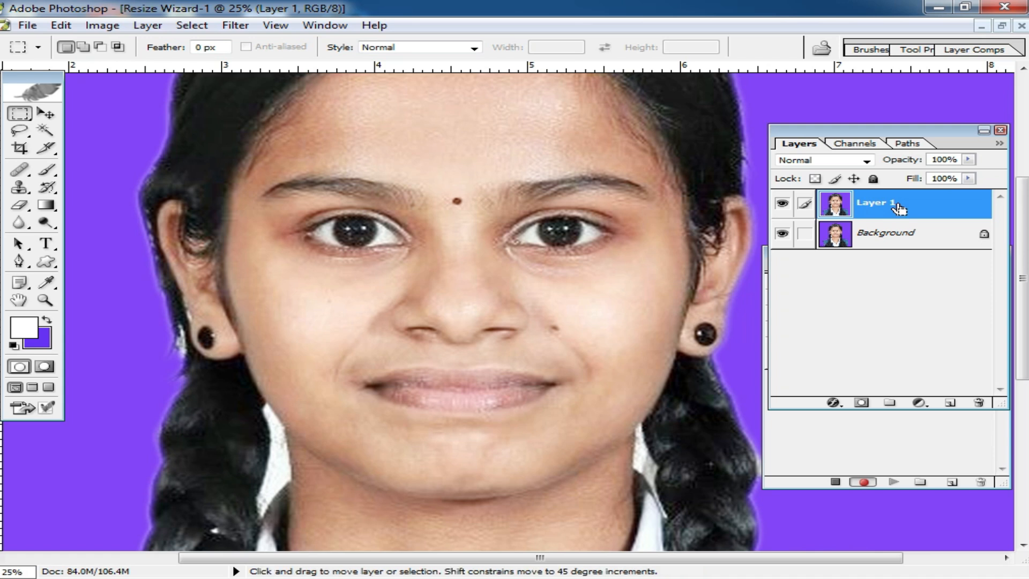
key("ctrl+i")
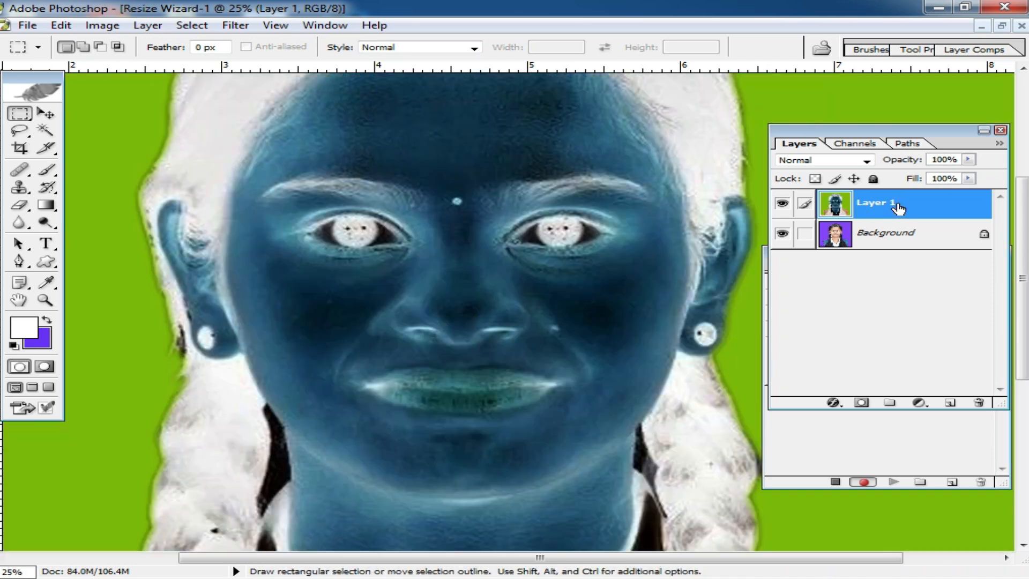
Step: Set the inverted copy's blend mode to Vivid Light and apply a High Pass filter with a radius of 30.7 pixels
left_click(839, 161)
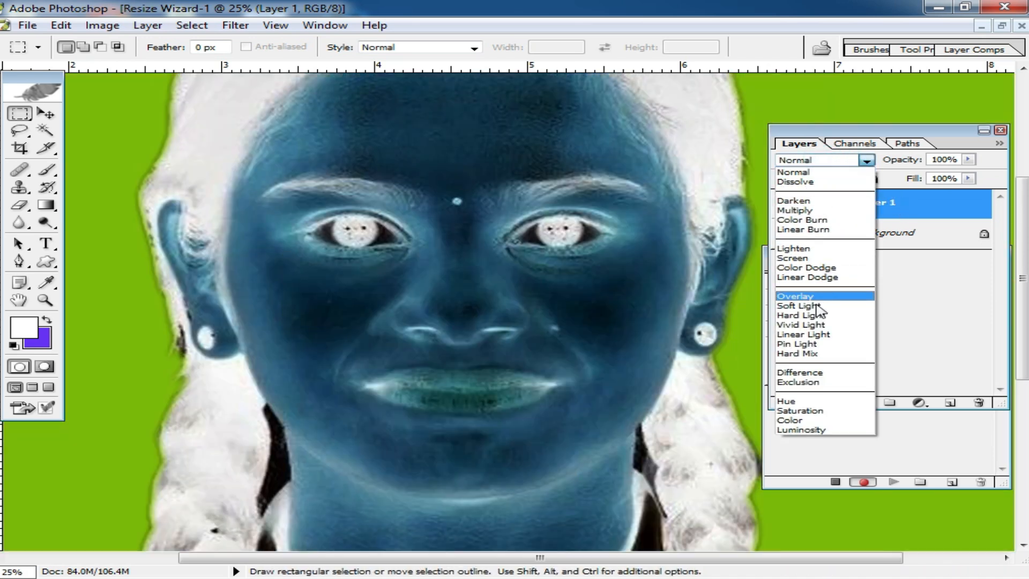
left_click(820, 325)
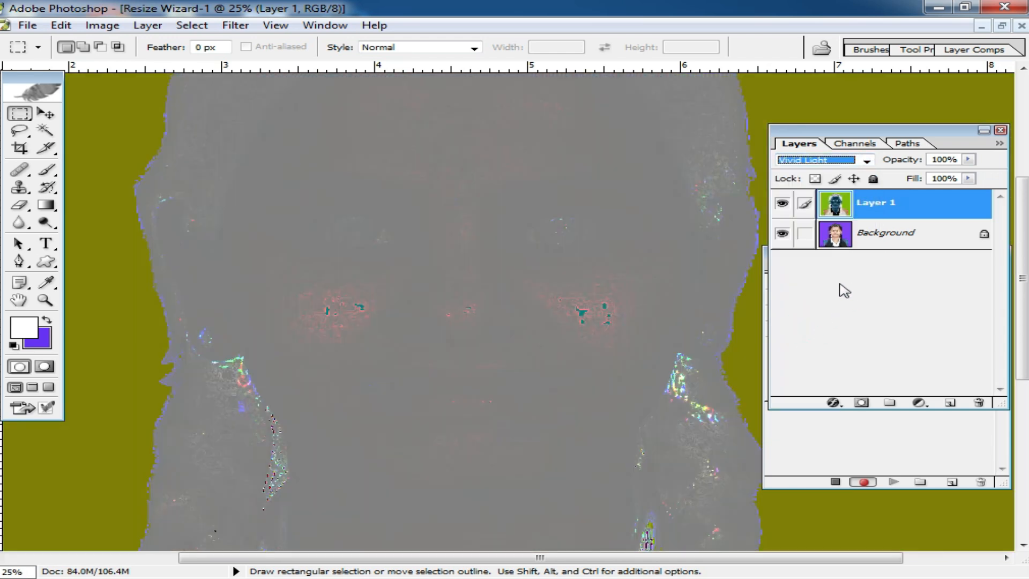
left_click(236, 26)
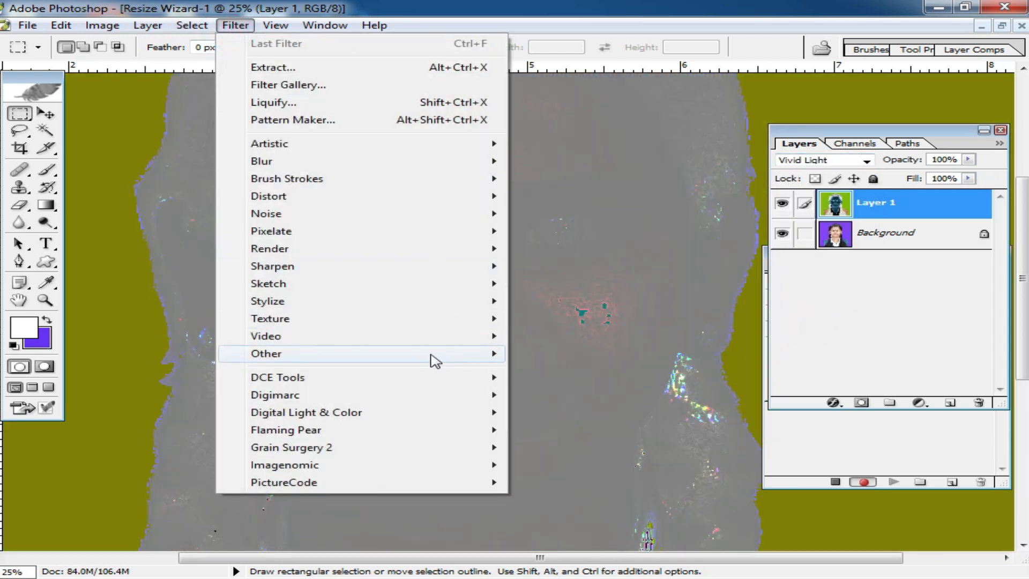
mouse_move(413, 354)
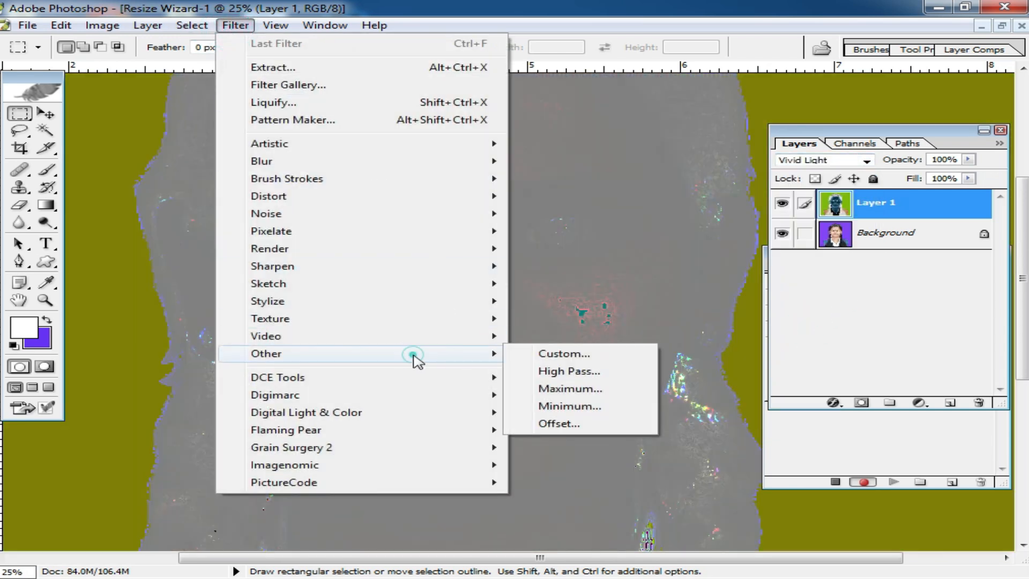
left_click(582, 373)
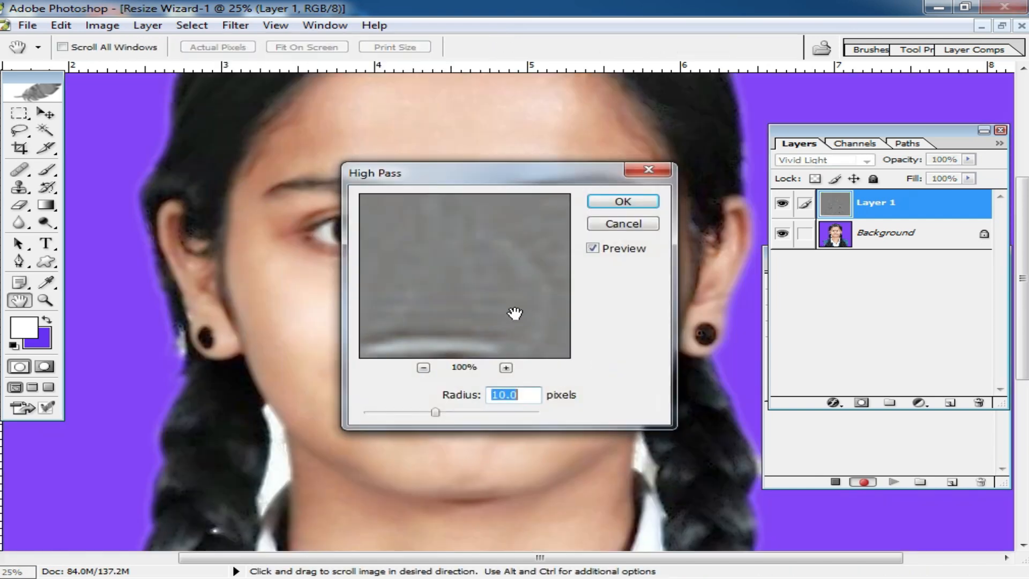
left_click_drag(495, 180, 646, 194)
left_click_drag(586, 426, 604, 426)
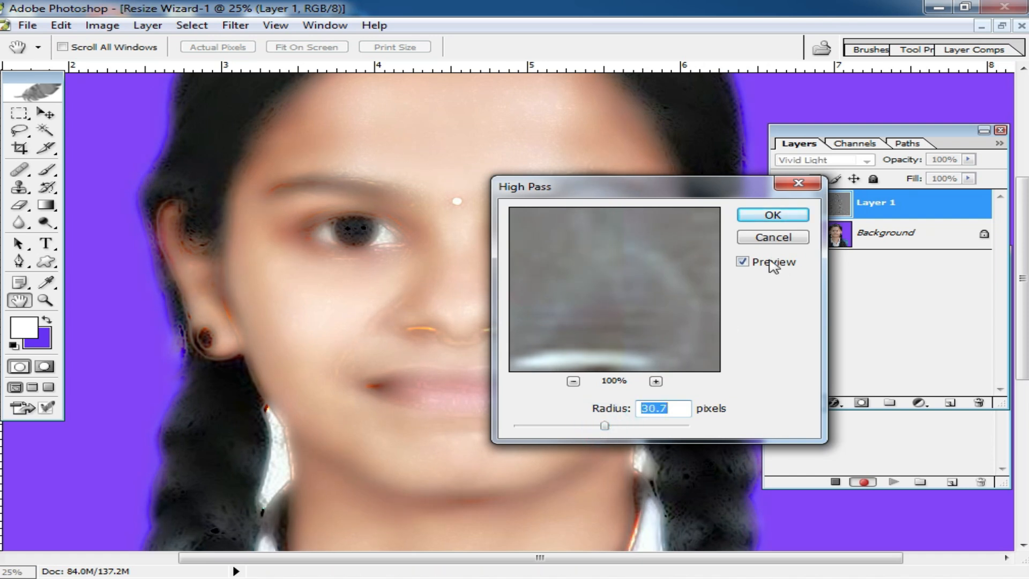
left_click(773, 215)
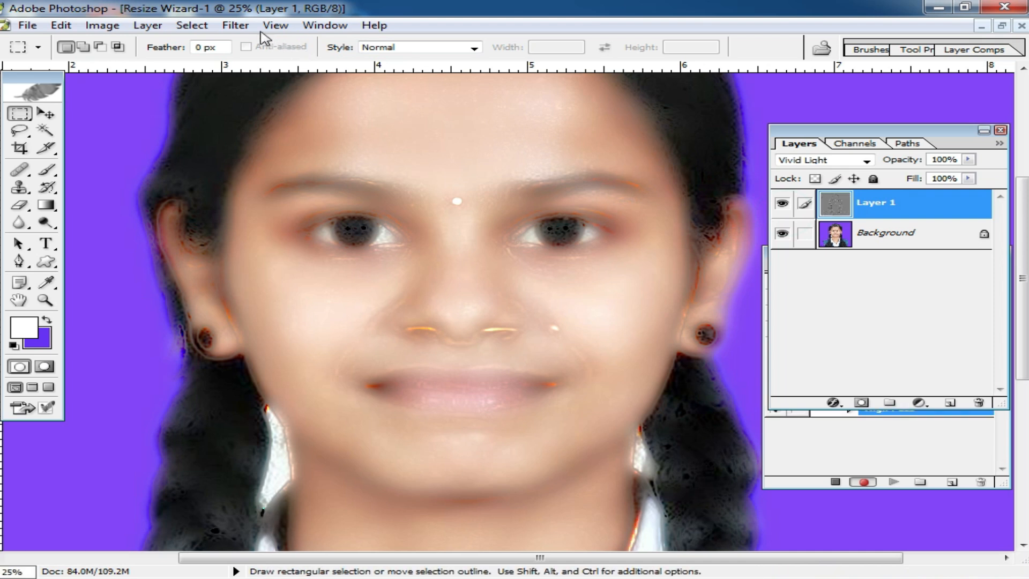
Step: Apply a Gaussian Blur with a radius of 0.5 pixels to the High Pass layer
left_click(236, 25)
mouse_move(314, 162)
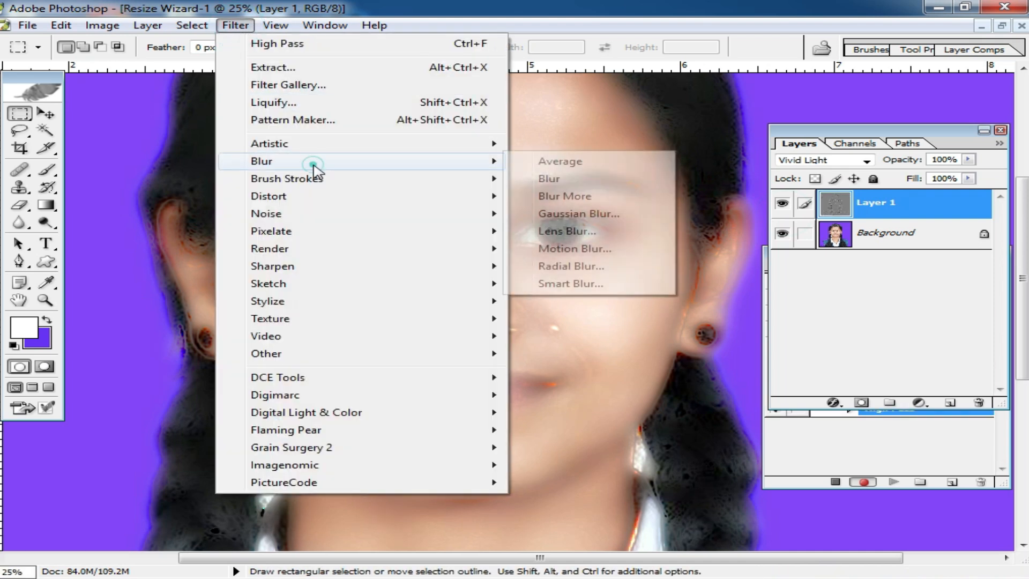
left_click(579, 215)
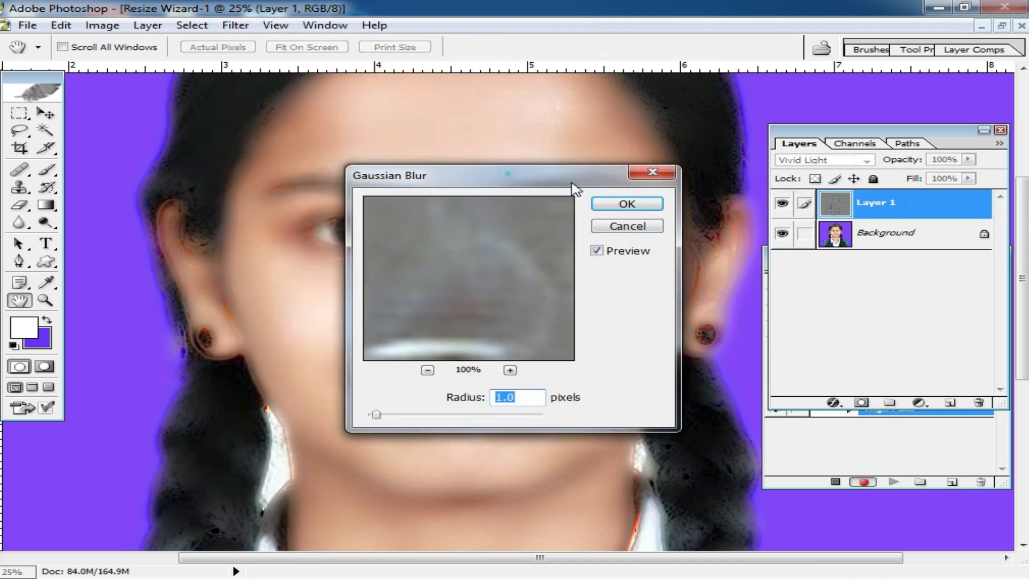
left_click_drag(429, 173, 627, 187)
mouse_move(575, 427)
left_mouse_down()
mouse_move(560, 426)
mouse_move(610, 426)
mouse_move(578, 425)
left_mouse_up()
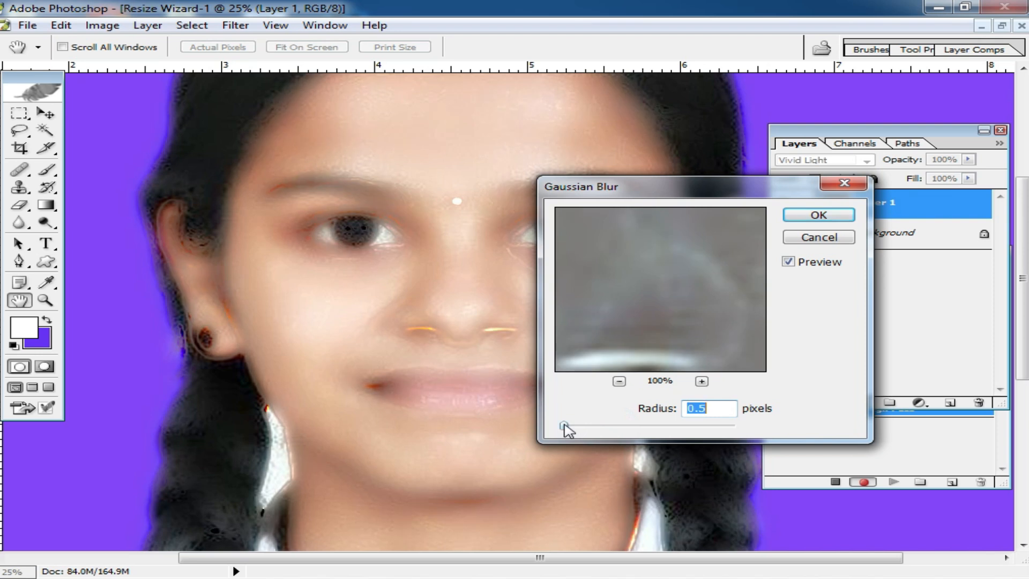
left_click(818, 215)
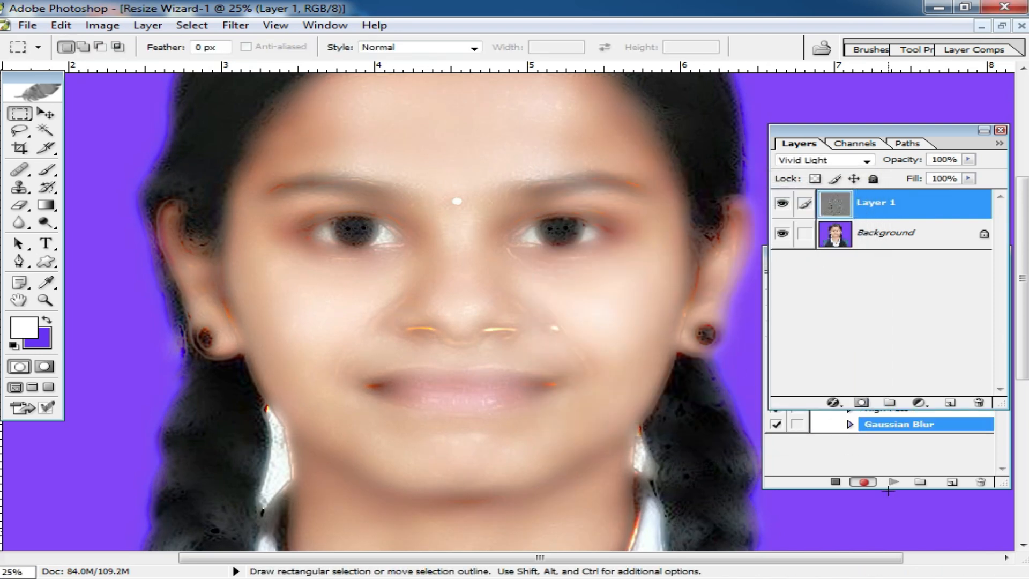
Step: Add a layer mask to the blurred layer, invert the mask to black and stop recording the action
left_click(862, 402)
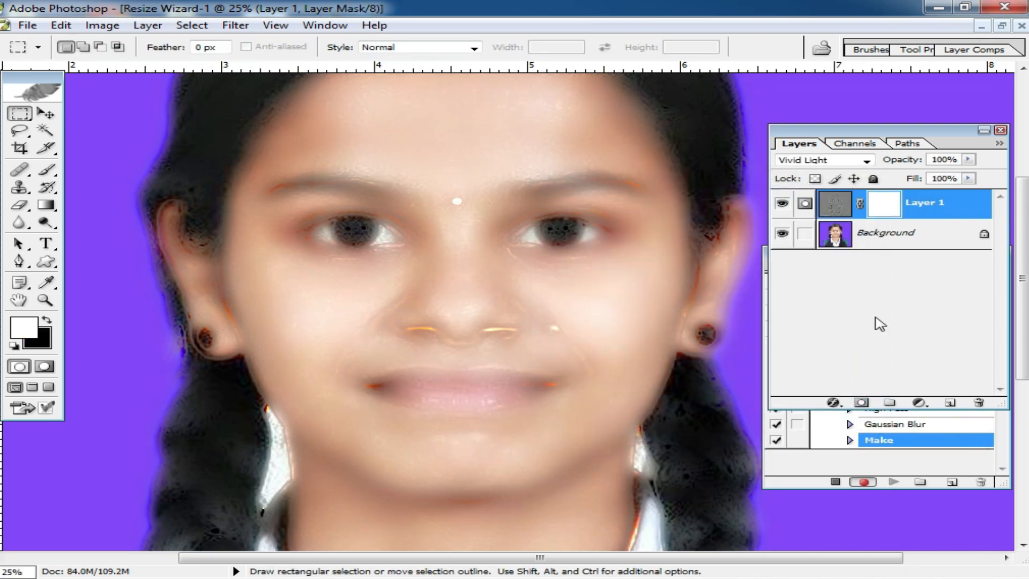
key("ctrl")
key("ctrl+i")
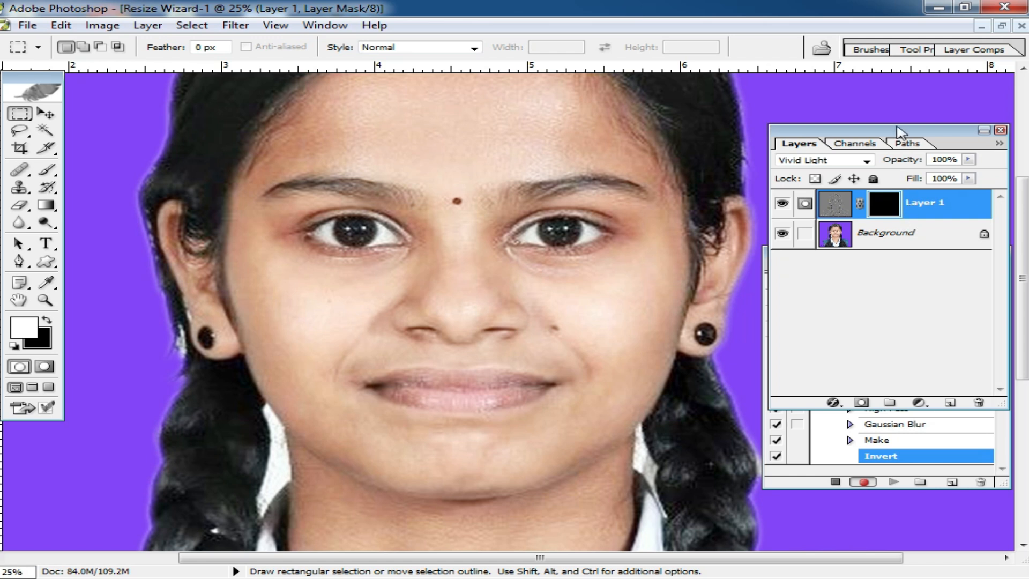
left_click(835, 484)
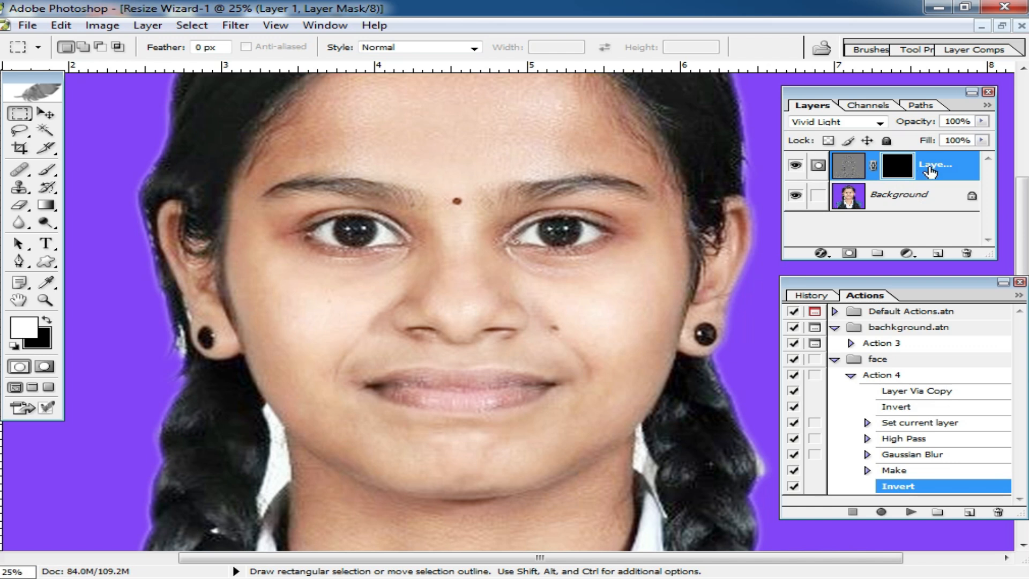
Step: Delete the retouching layer and replay the recorded face action on the Background photo
left_click(966, 253)
left_click(423, 230)
left_click(966, 253)
left_click(413, 225)
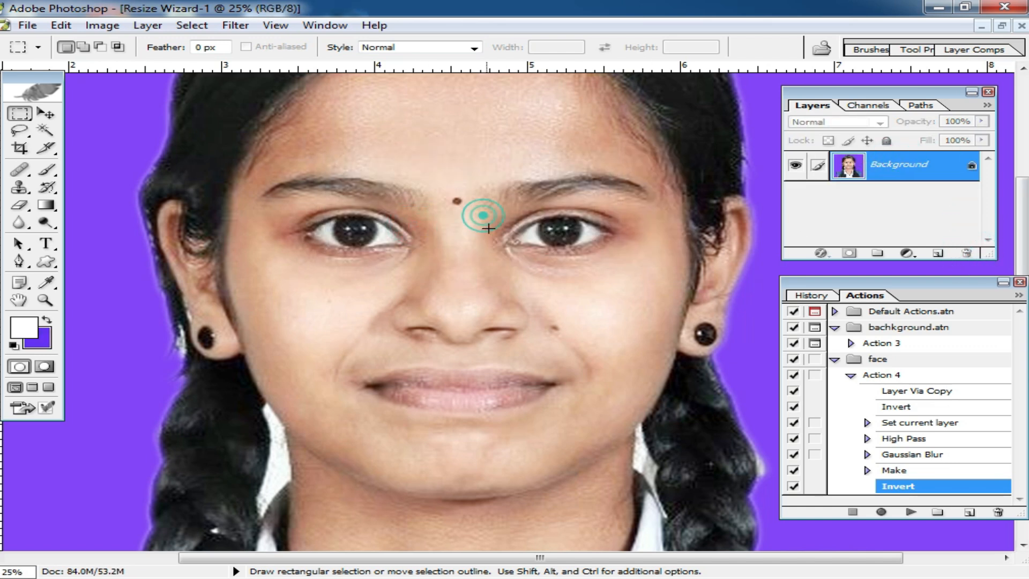
scroll(477, 213, "up", 2)
key("F2")
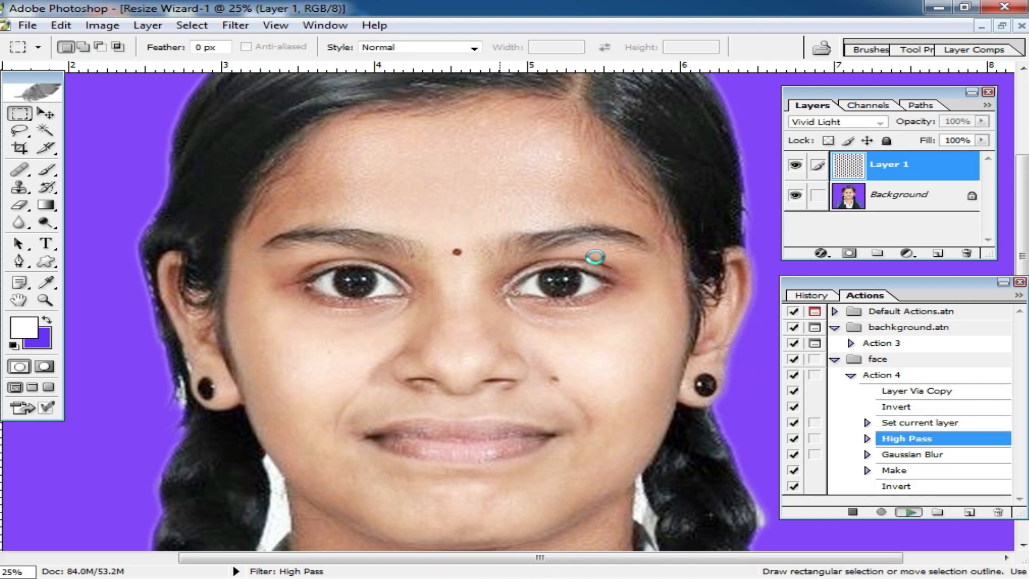
scroll(634, 375, "down", 4)
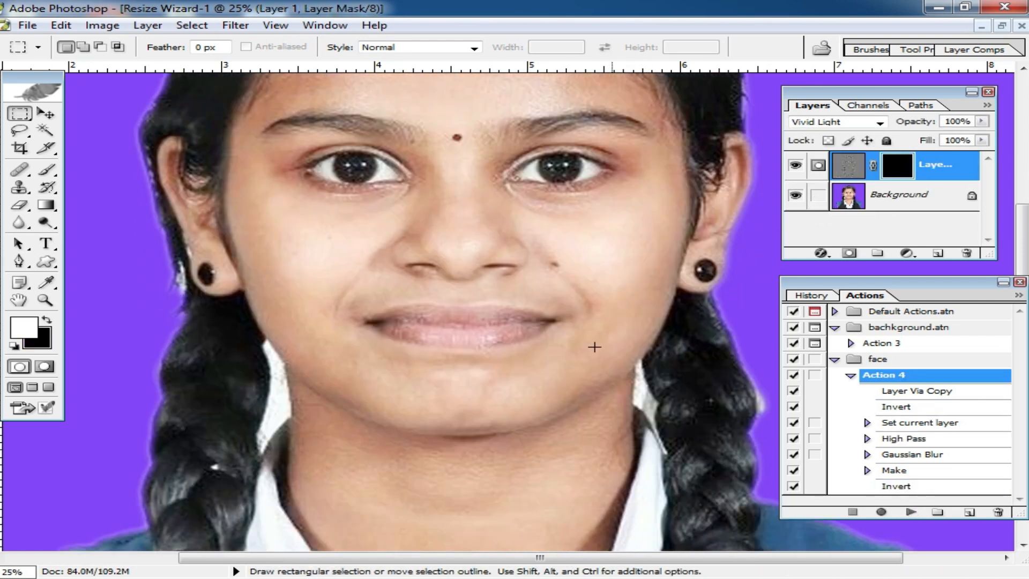
Step: Choose the Brush tool with a soft round brush of 0% hardness and a diameter of 184 px
left_click(46, 170)
left_click(421, 288, "ctrl")
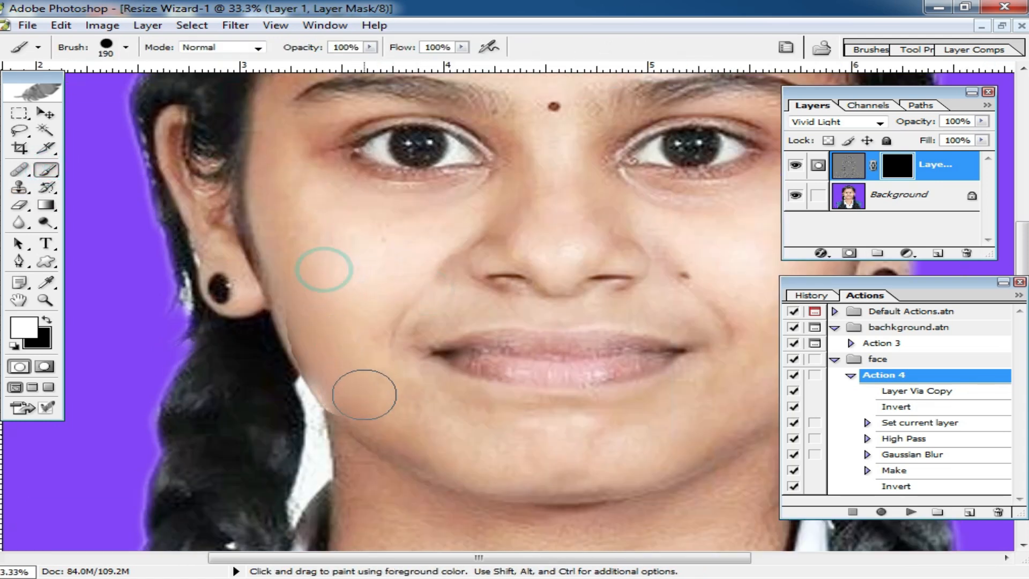
right_click(365, 244)
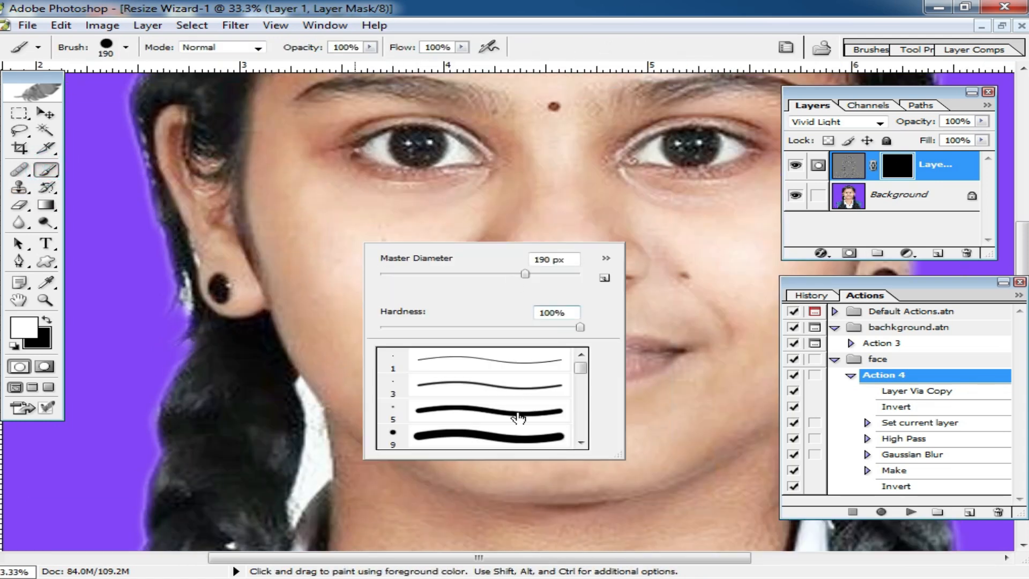
left_click_drag(579, 354, 586, 387)
scroll(510, 381, "down", 2)
left_click(500, 370)
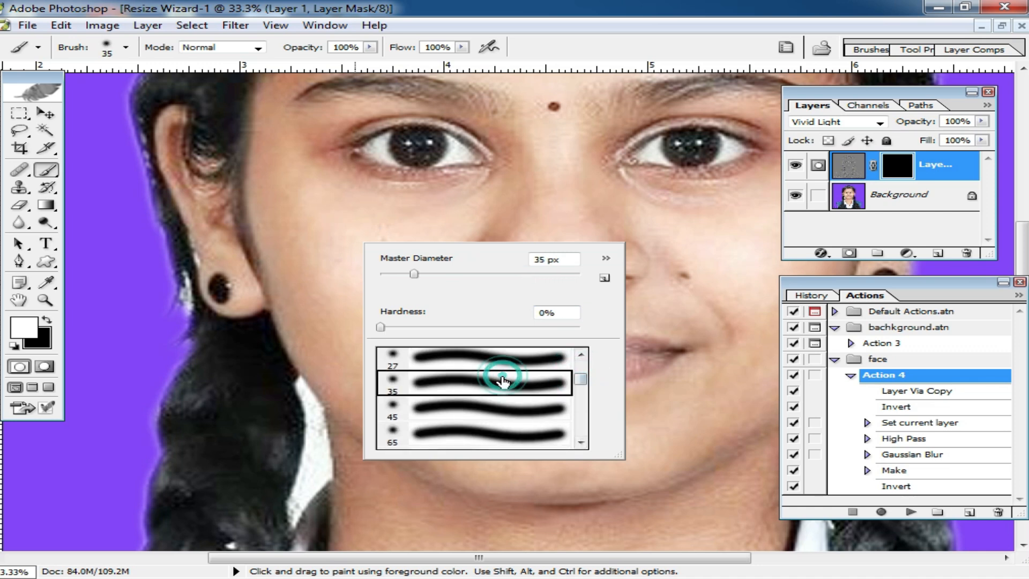
left_click(473, 276)
left_click(366, 233)
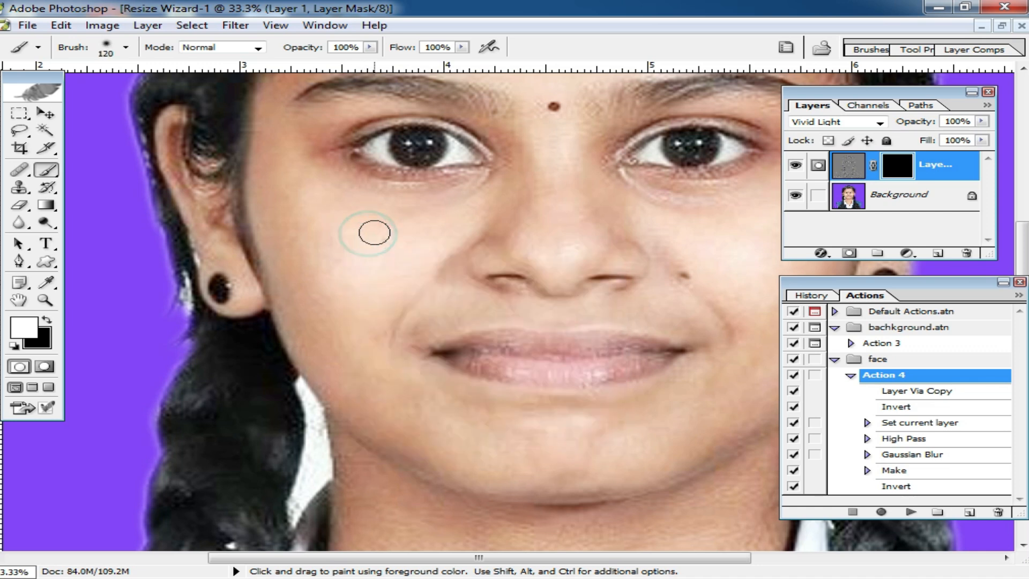
right_click(374, 232)
left_click(541, 263)
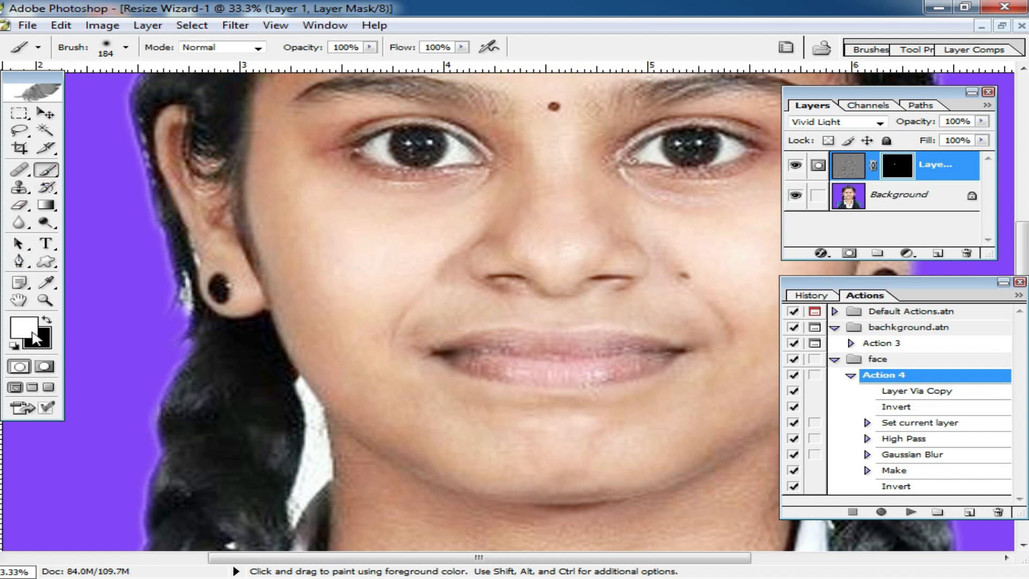
Step: Paint white on the layer mask over the cheeks, nose and forehead to smooth the facial skin
left_click(360, 292, "ctrl")
left_click_drag(448, 303, 373, 275)
mouse_move(395, 214)
left_mouse_down()
mouse_move(440, 296)
mouse_move(493, 467)
left_mouse_up()
left_click_drag(389, 307, 564, 544)
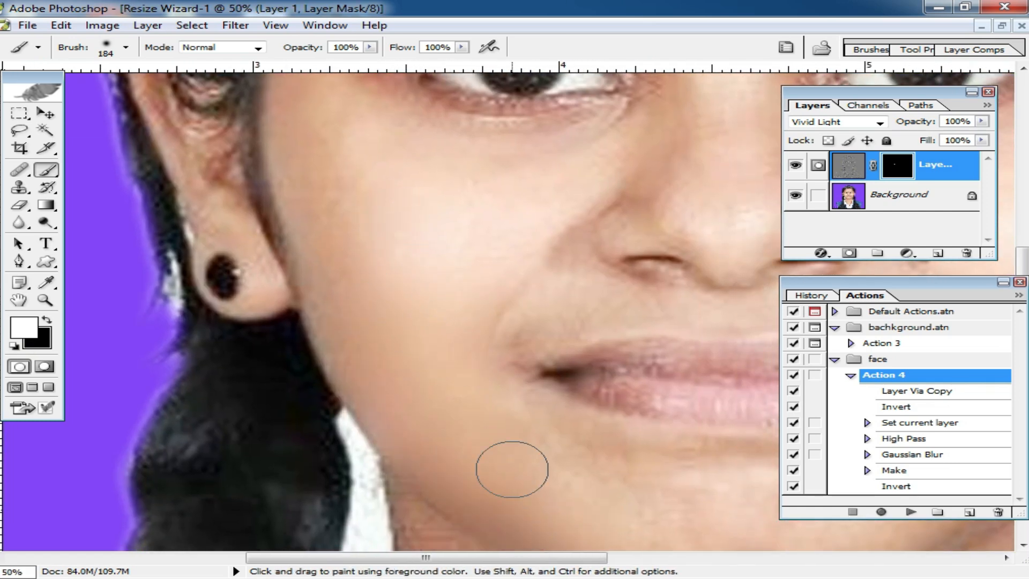
left_click_drag(506, 304, 505, 404)
left_click_drag(482, 448, 522, 439)
left_click_drag(350, 423, 352, 429)
mouse_move(303, 379)
left_mouse_down()
mouse_move(319, 280)
mouse_move(456, 262)
mouse_move(637, 266)
mouse_move(518, 405)
left_mouse_up()
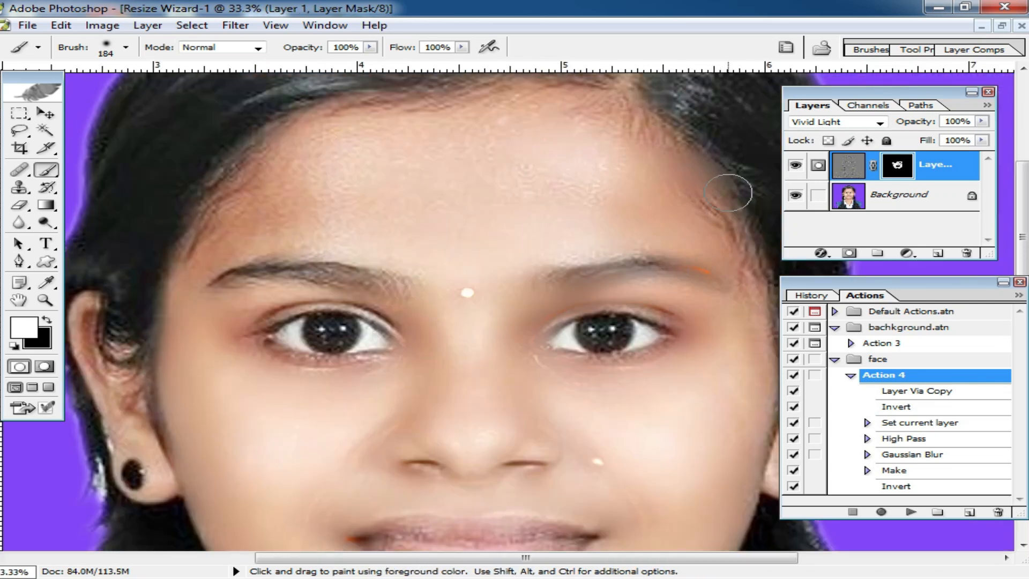
Step: Set the brush diameter to 173 px and paint the mask over the remaining face, chin and neck skin
right_click(638, 192)
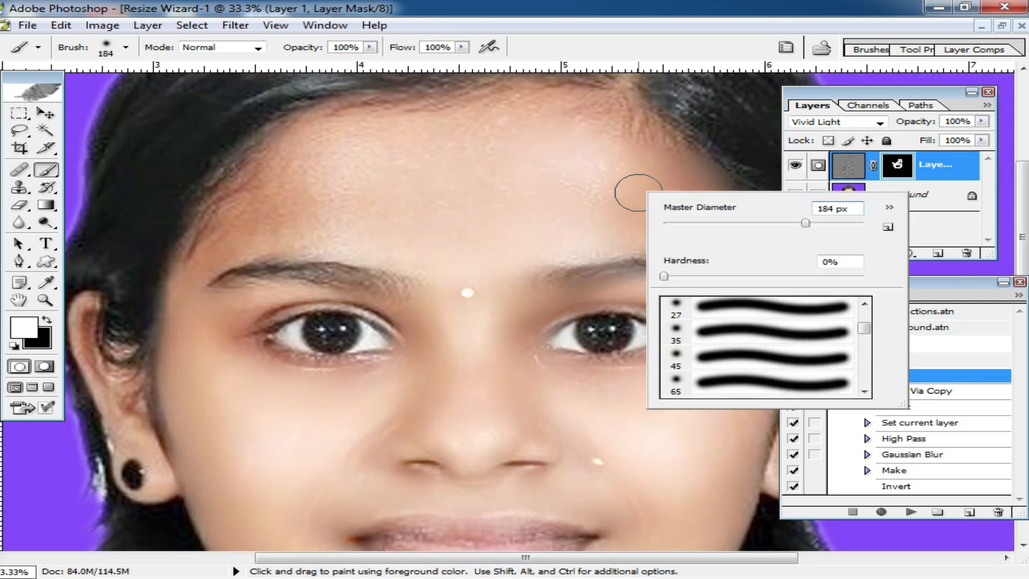
key("Return")
right_click(603, 203)
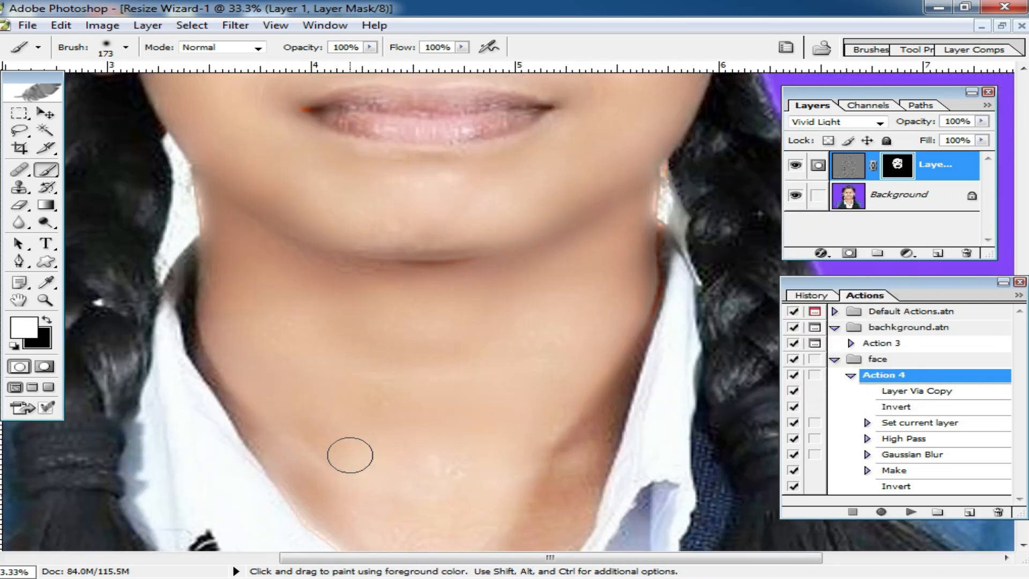
mouse_move(456, 316)
left_mouse_down()
mouse_move(586, 395)
mouse_move(528, 382)
left_mouse_up()
left_click(529, 285, "alt")
left_click_drag(487, 230, 468, 352)
mouse_move(395, 344)
left_mouse_down()
mouse_move(512, 357)
mouse_move(497, 354)
left_mouse_up()
left_click_drag(549, 268, 550, 359)
left_click(554, 296, "ctrl")
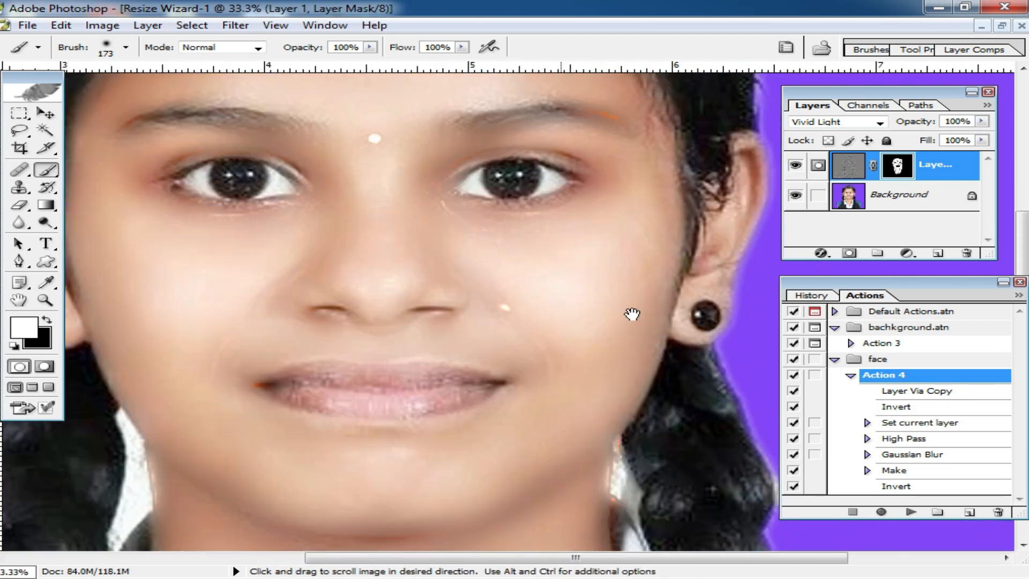
Step: Lower the retouching layer's fill to 39% and merge the layer down into the Background
left_click(984, 144)
left_click_drag(981, 154, 917, 163)
left_click(460, 269, "ctrl+alt")
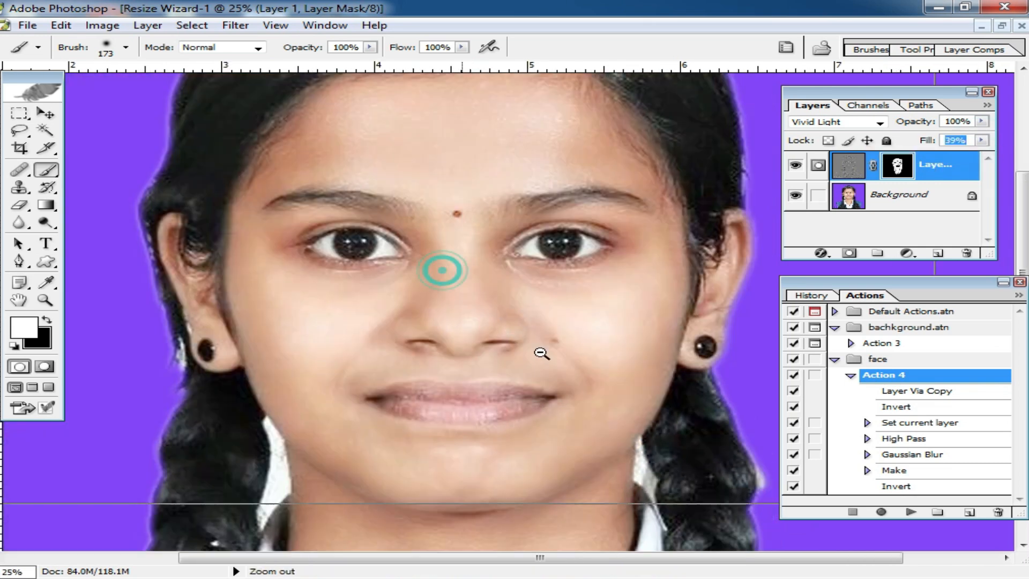
left_click(542, 351, "ctrl+alt")
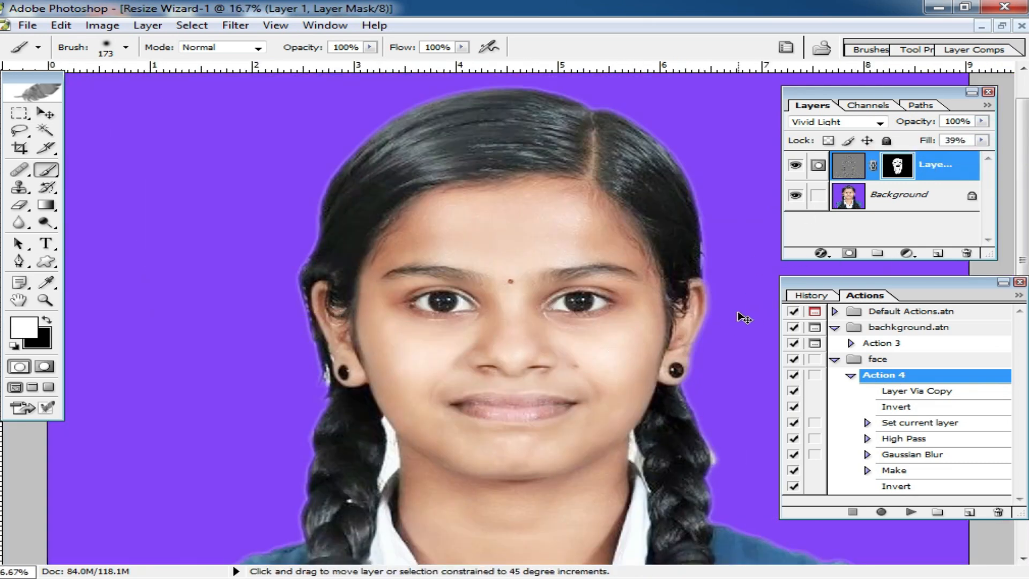
key("ctrl+e")
Step: Apply the Imagenomic Noiseware Professional filter with luminance noise reduction raised to 100%
left_click(236, 26)
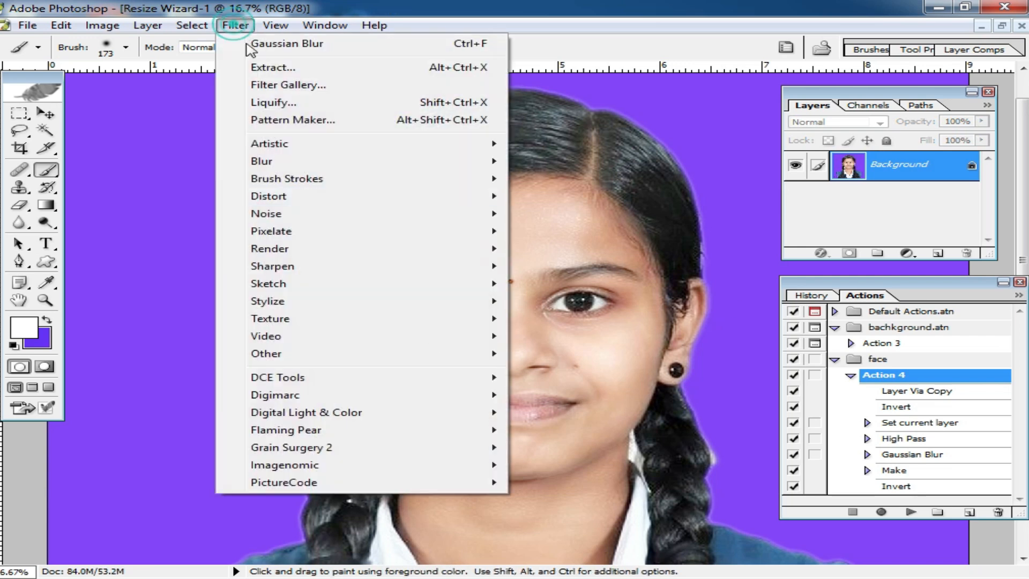
mouse_move(349, 464)
left_click(583, 465)
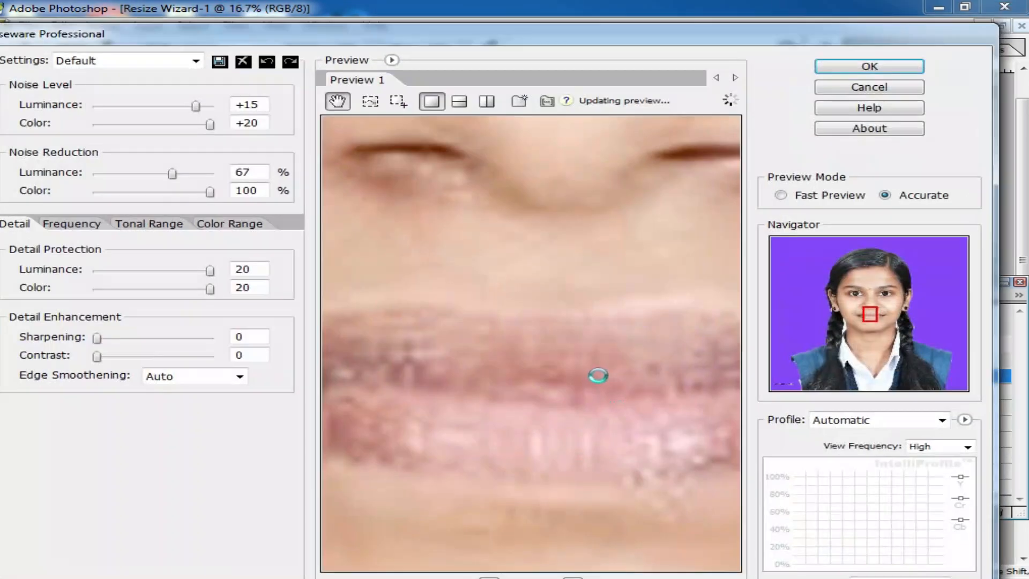
left_click_drag(177, 174, 388, 198)
left_click_drag(604, 252, 488, 467)
left_click_drag(543, 236, 628, 406)
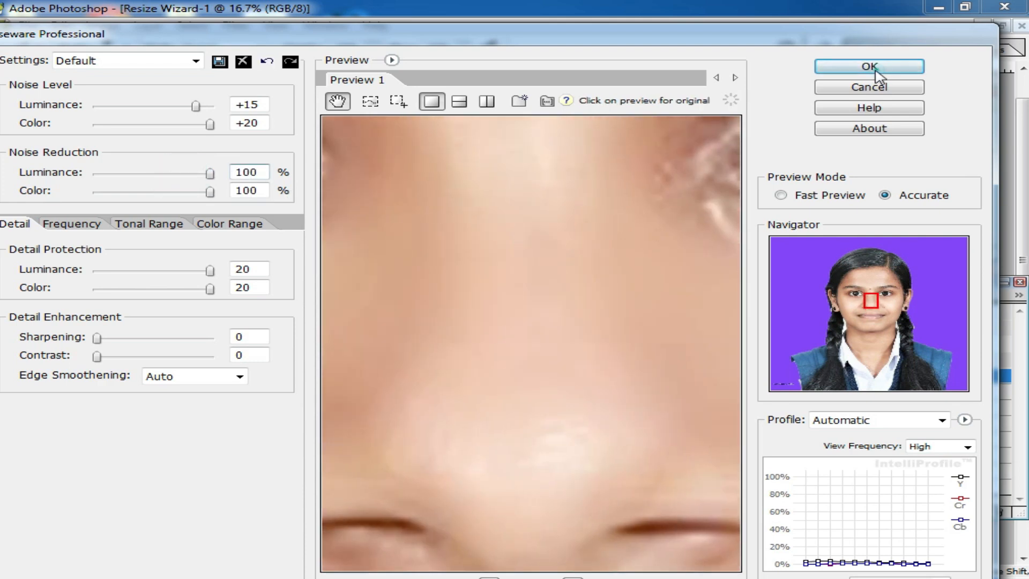
left_click(869, 67)
Step: Check the smoothed face up close, collapse the face action set and restore the photo from its maximised window
left_click_drag(563, 298, 501, 317)
left_click(533, 243, "ctrl")
left_click(484, 294, "ctrl")
left_click_drag(528, 209, 506, 242)
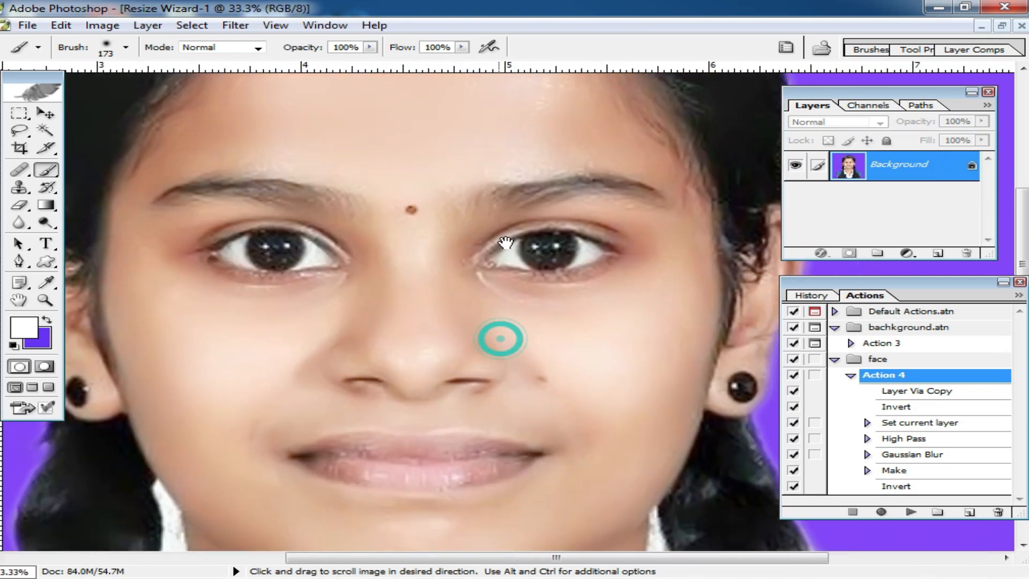
left_click_drag(496, 336, 508, 246)
left_click(834, 361)
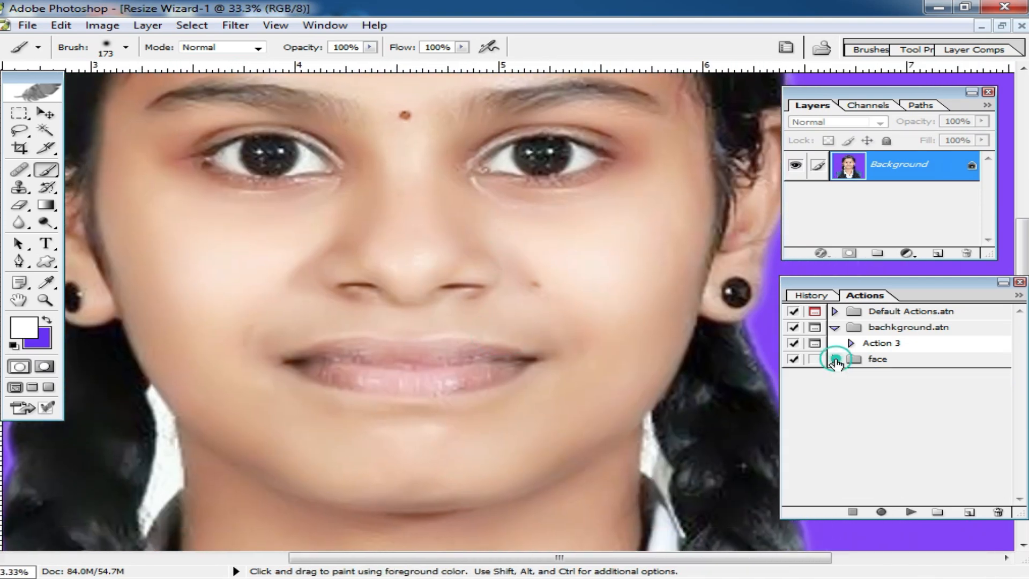
left_click(534, 187)
left_click(1001, 26)
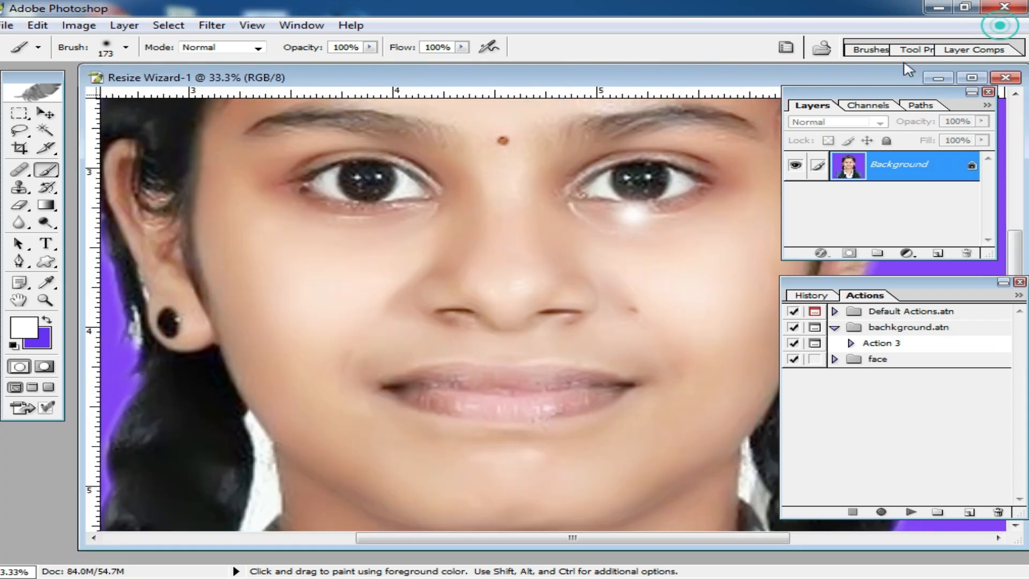
Step: Save the face action set to the Desktop as an ATN file named face
left_click_drag(652, 92, 498, 62)
left_click(933, 387)
left_click(905, 365)
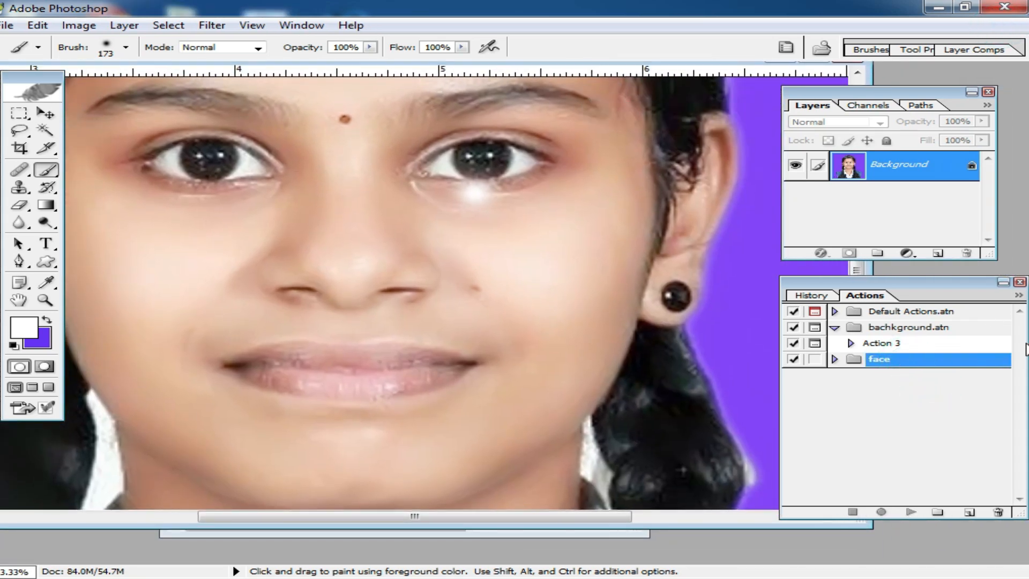
left_click(1017, 295)
left_click(863, 455)
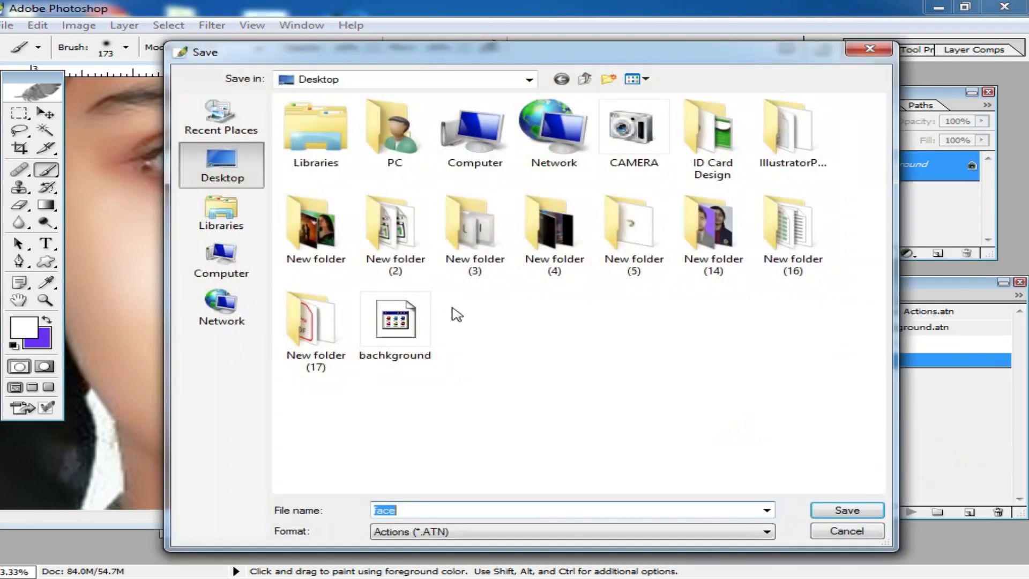
left_click(846, 512)
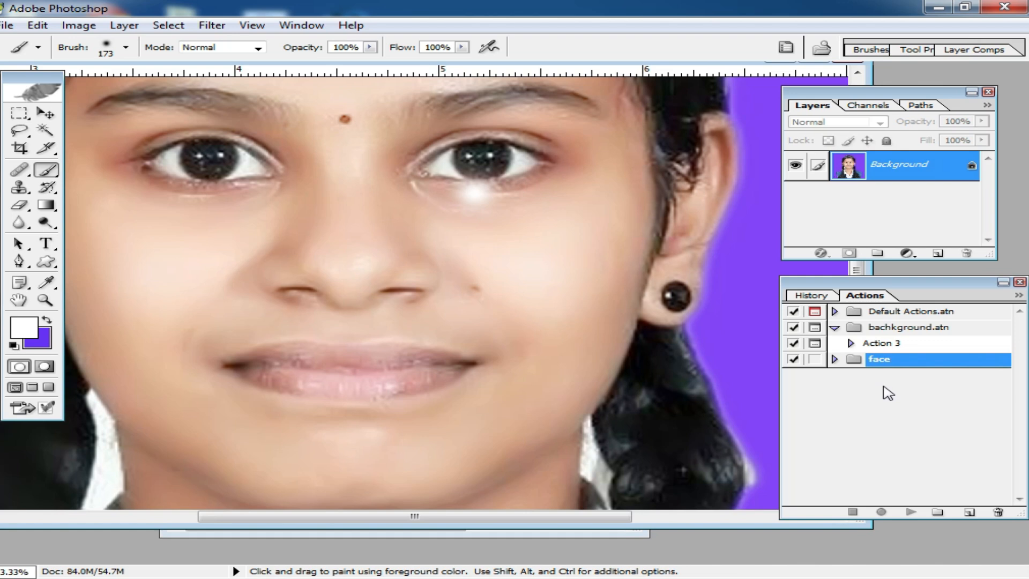
Step: Place the original photo beside the retouched enlargement and compare the faces
key("ctrl+z")
left_click(501, 289, "alt")
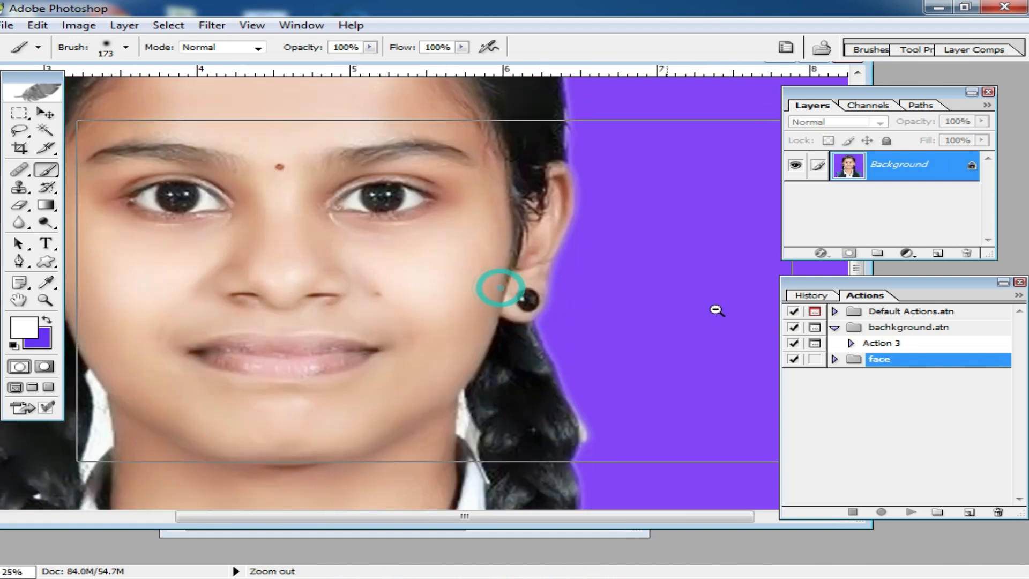
left_click(503, 289, "alt")
left_click(471, 248, "alt")
left_click_drag(544, 63, 524, 177)
left_click_drag(625, 172, 575, 206)
left_click(481, 139)
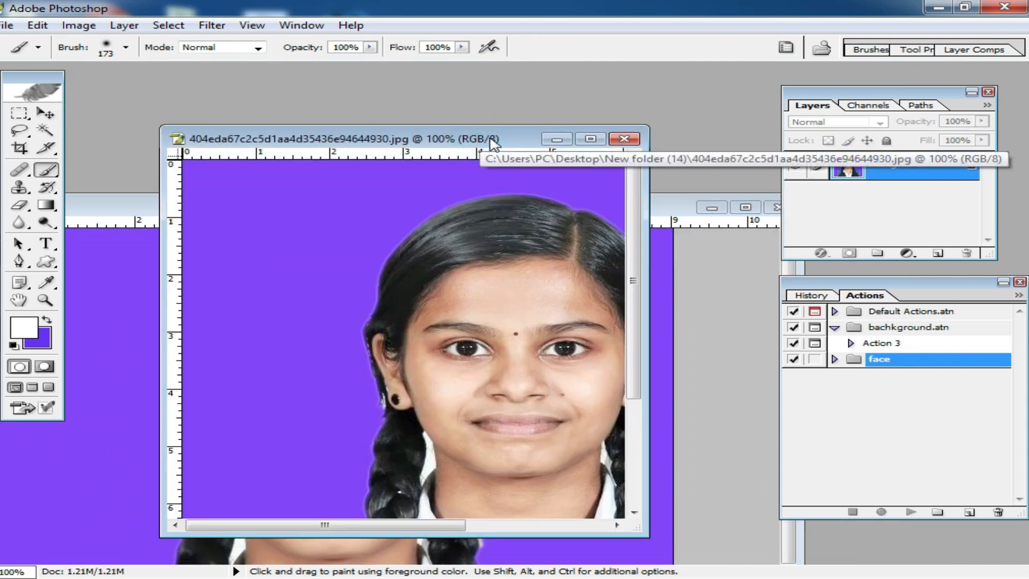
left_click_drag(486, 140, 350, 100)
left_click(574, 198)
left_click_drag(558, 206, 627, 143)
left_click_drag(517, 146, 624, 143)
left_click(364, 102)
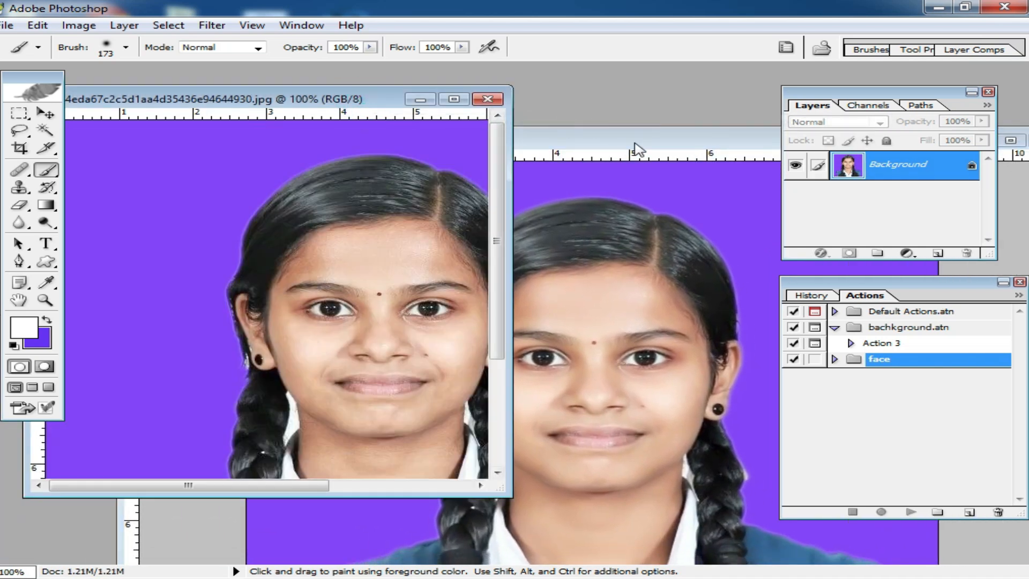
Step: Maximise the retouched photo around the lips and add a new empty layer above the Background
double_click(638, 146)
left_click(608, 316, "ctrl")
left_click(608, 316, "ctrl")
left_click(573, 353, "ctrl")
left_click(331, 356, "ctrl")
mouse_move(234, 365)
left_mouse_down()
mouse_move(556, 361)
mouse_move(558, 413)
left_mouse_up()
mouse_move(540, 314)
left_mouse_down()
mouse_move(536, 397)
mouse_move(531, 308)
left_mouse_up()
mouse_move(532, 395)
left_mouse_down()
mouse_move(524, 400)
mouse_move(586, 338)
left_mouse_up()
left_click_drag(1022, 269, 1022, 264)
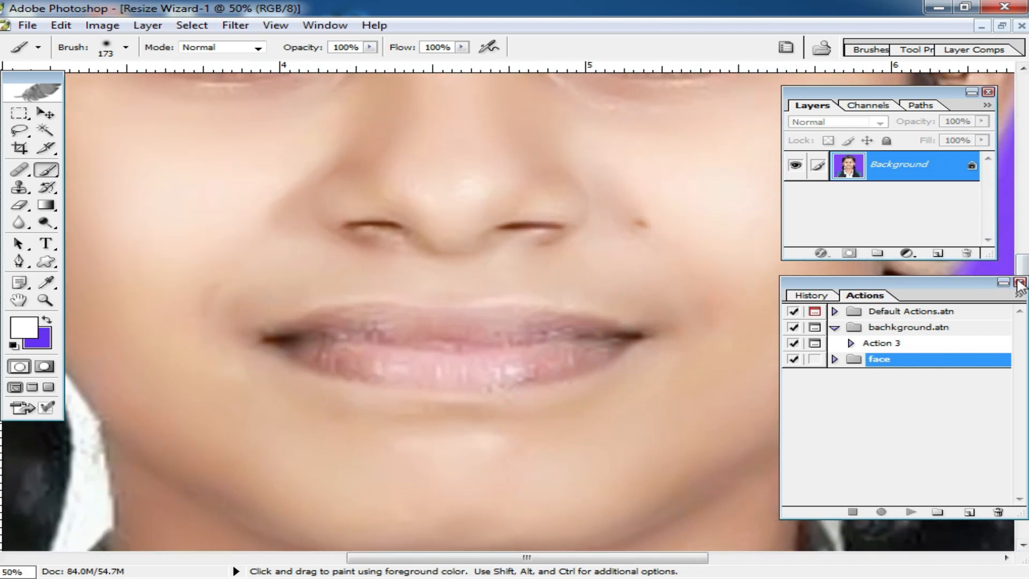
left_click(1020, 282)
left_click(524, 328, "ctrl")
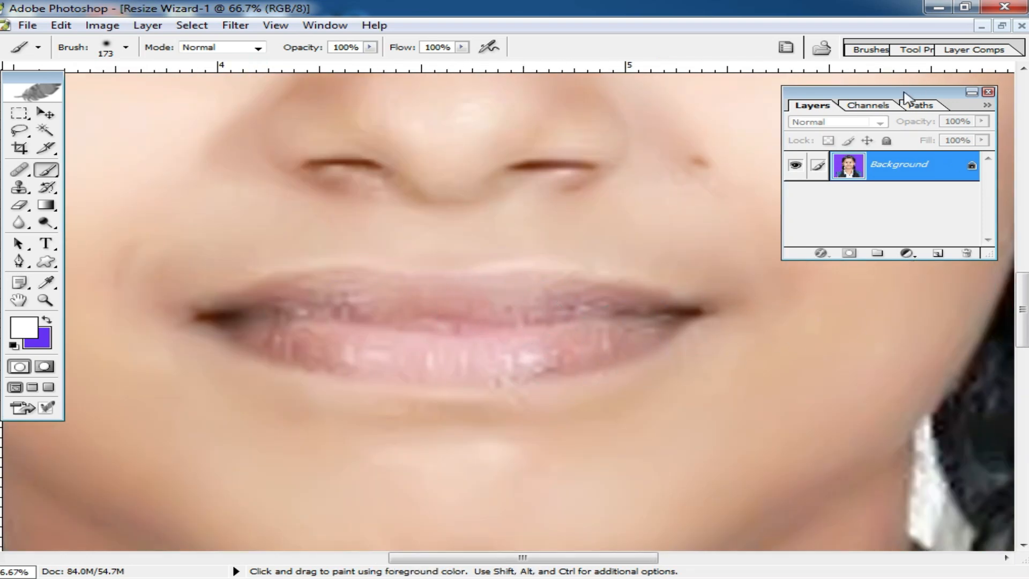
left_click_drag(902, 92, 912, 149)
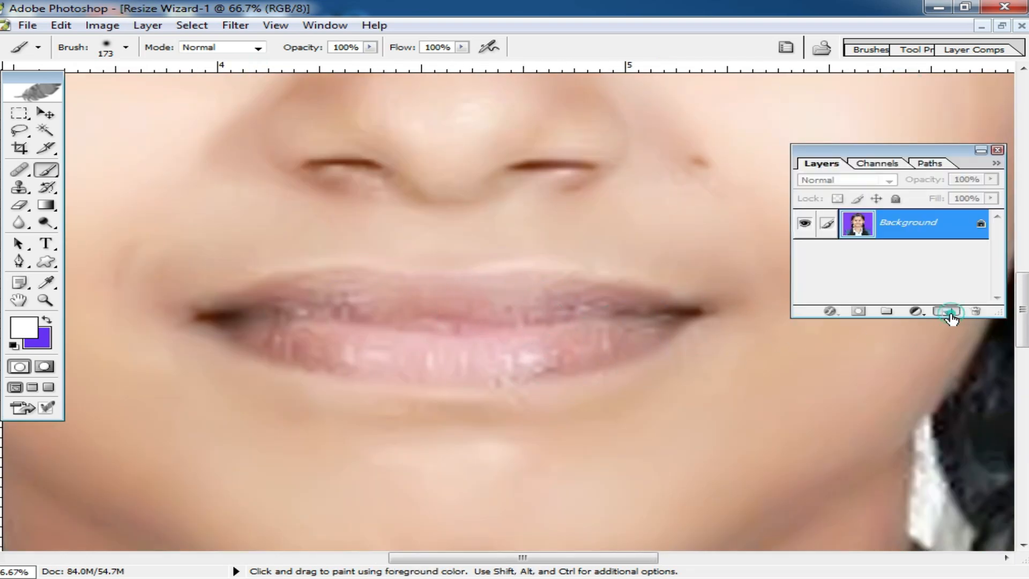
left_click(949, 312)
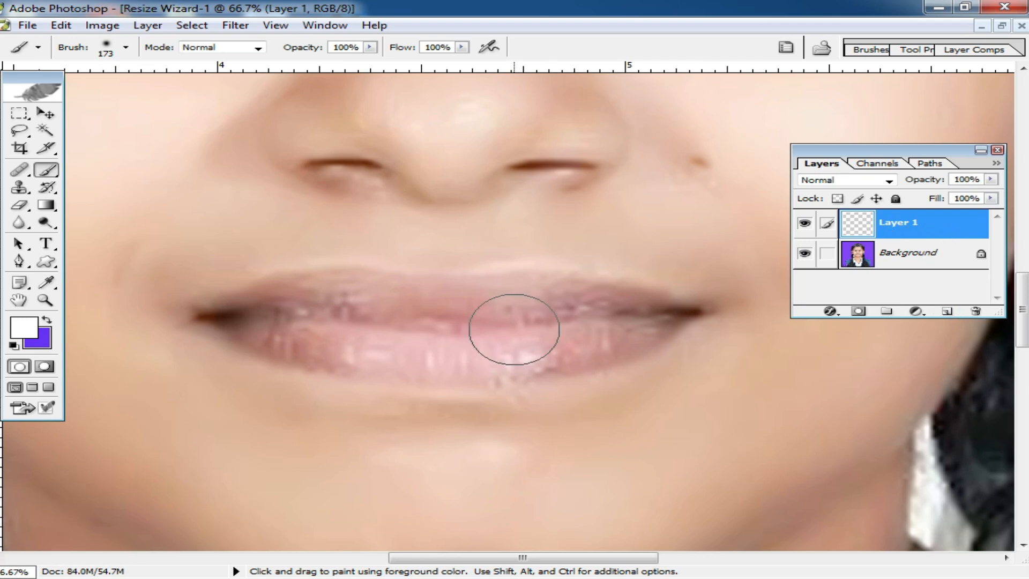
Step: Choose the Pen tool and set it to draw plain paths instead of shape layers
key("p")
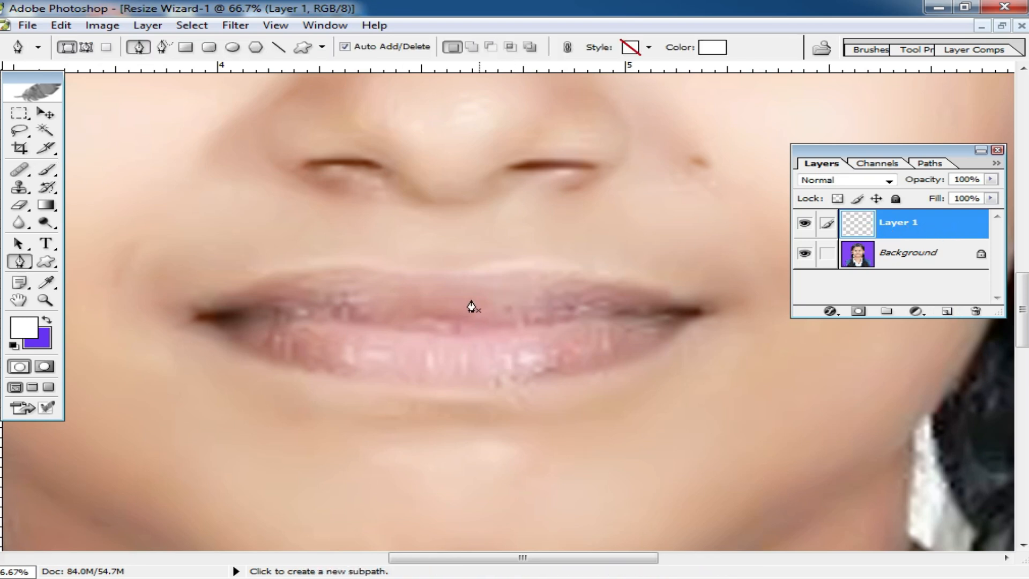
left_click(436, 278)
left_click(627, 282, "ctrl")
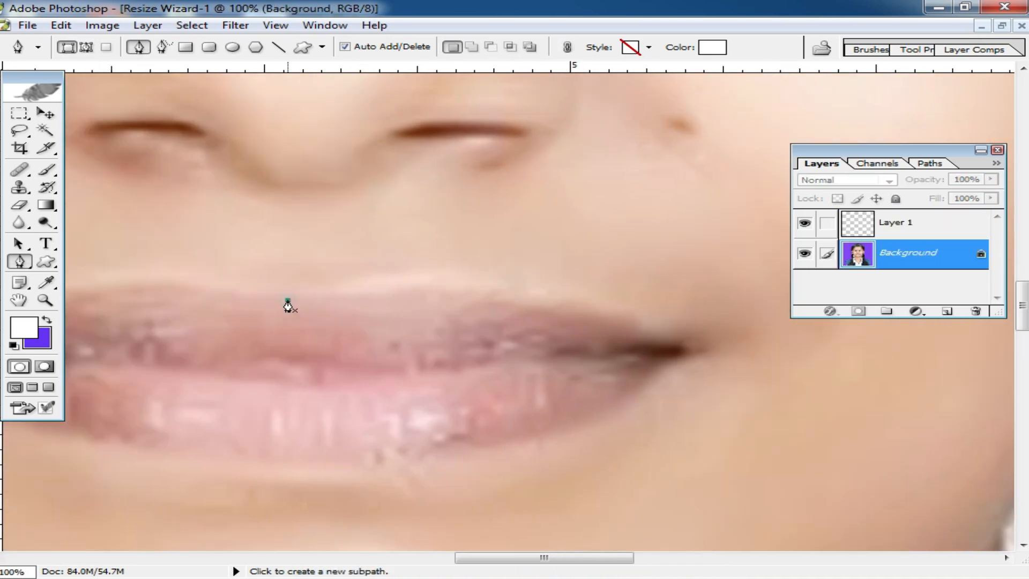
left_click(288, 301)
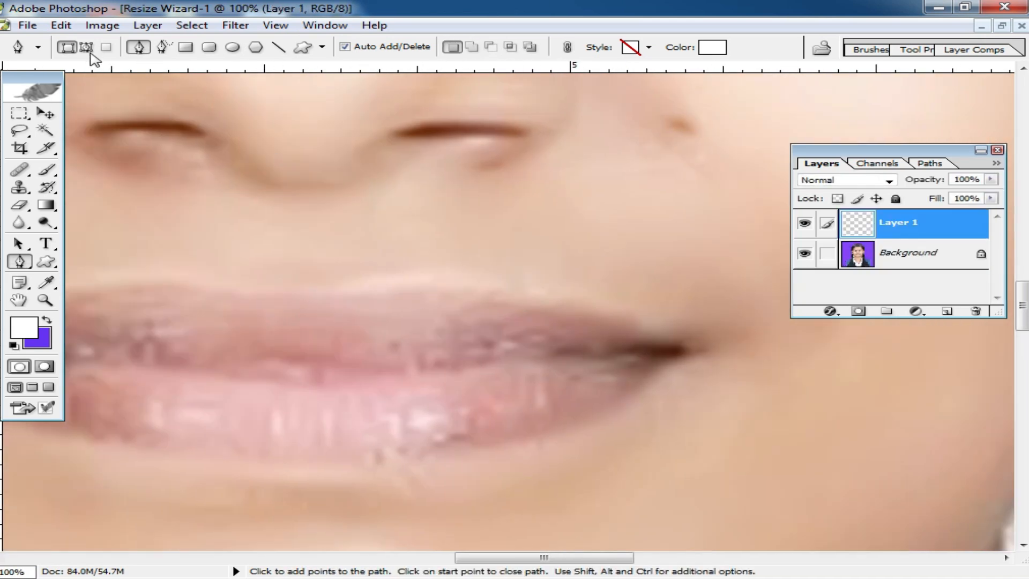
left_click(86, 47)
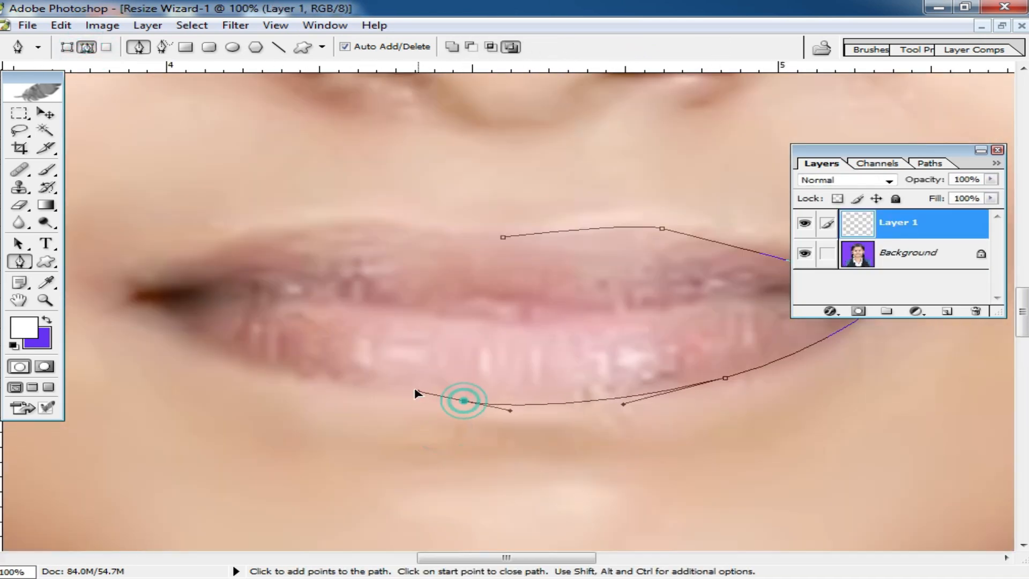
Step: Trace a closed curved path around the outer edge of both lips
left_click_drag(459, 400, 397, 395)
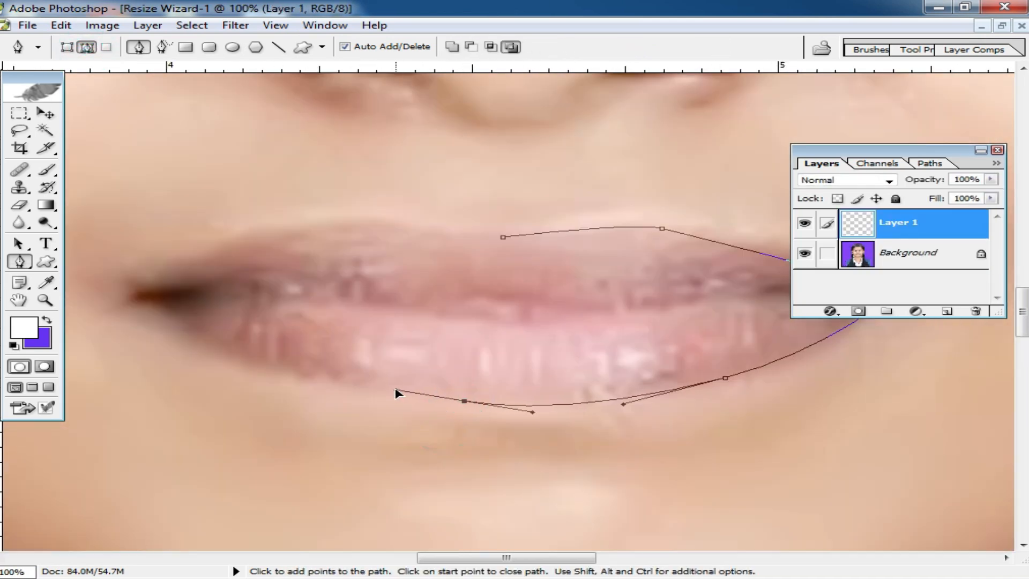
left_click_drag(301, 356, 273, 338)
key("ctrl+z")
left_click_drag(340, 368, 271, 337)
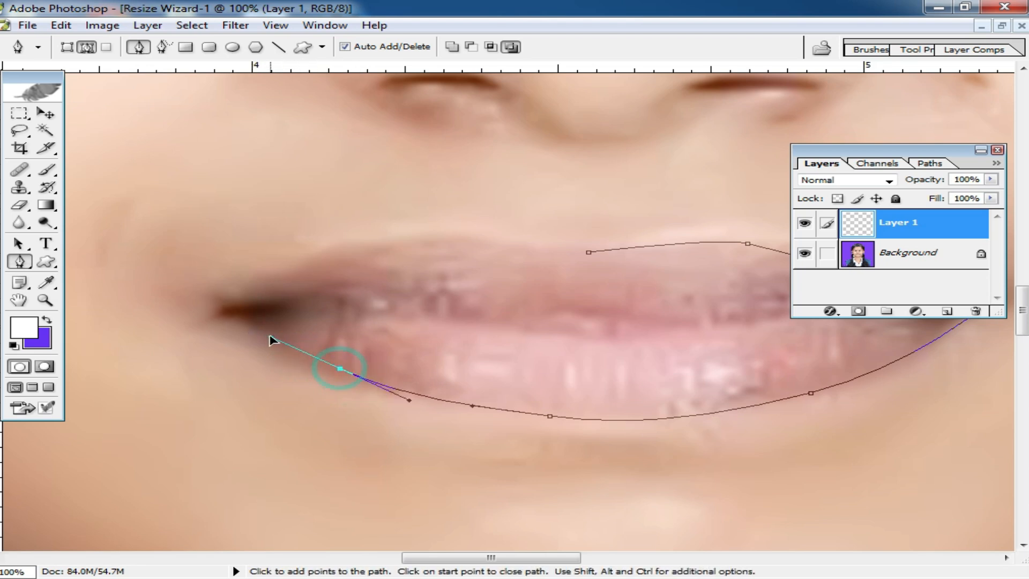
left_click(212, 318)
key("ctrl+minus")
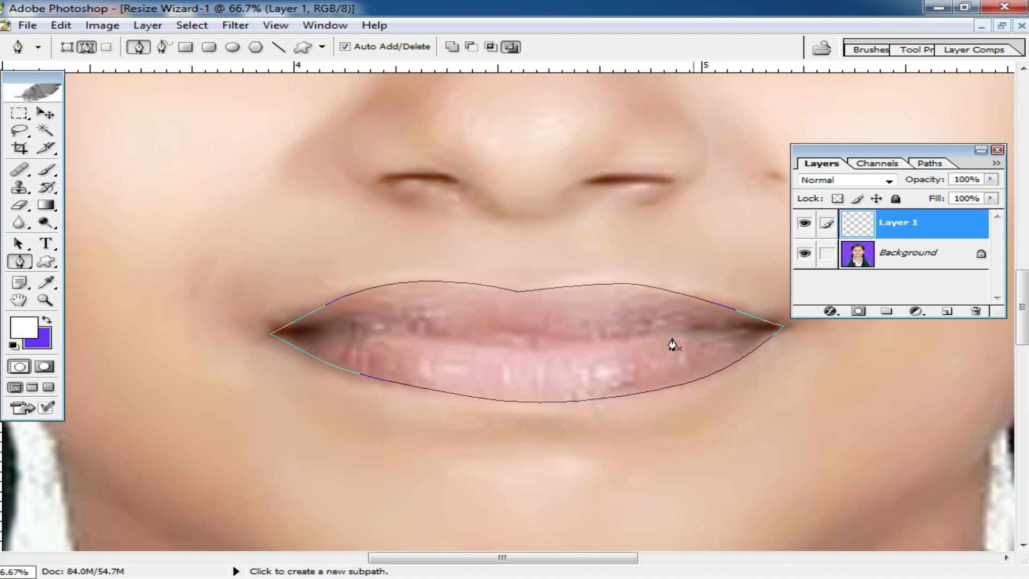
scroll(664, 348, "up", 1)
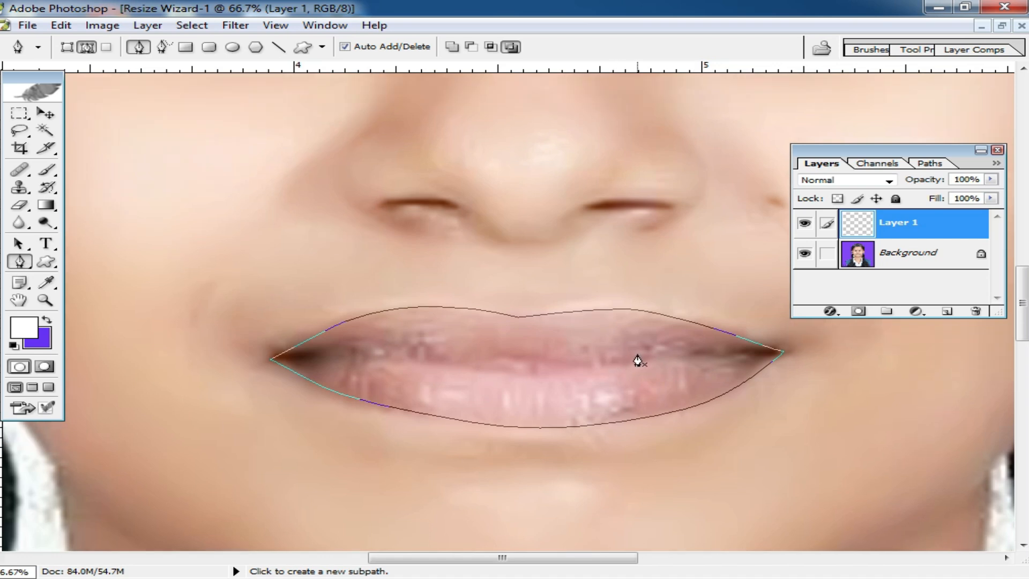
Step: Convert the lip path into a new anti-aliased selection with a feather radius of 0 pixels
right_click(573, 357)
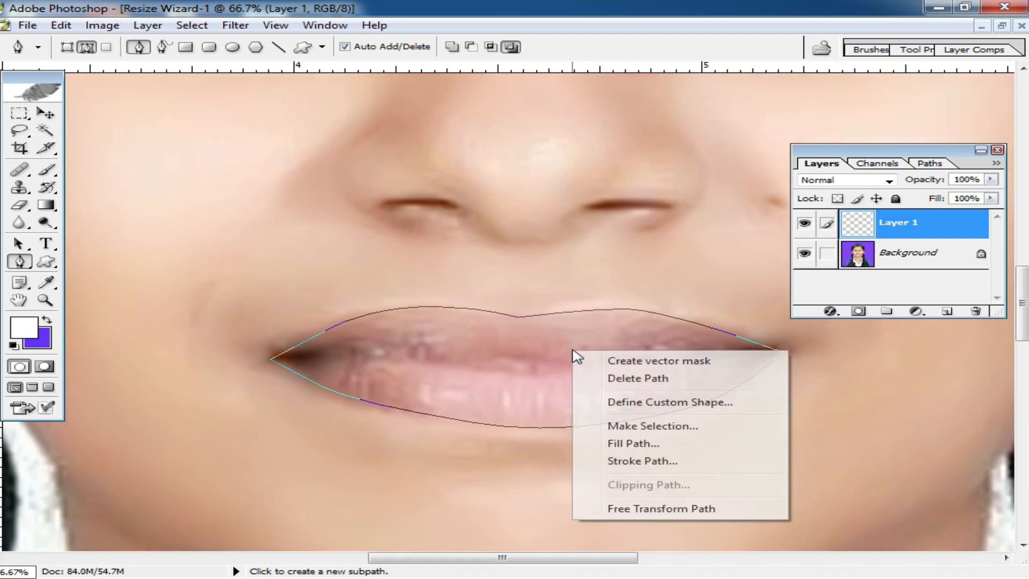
left_click(686, 430)
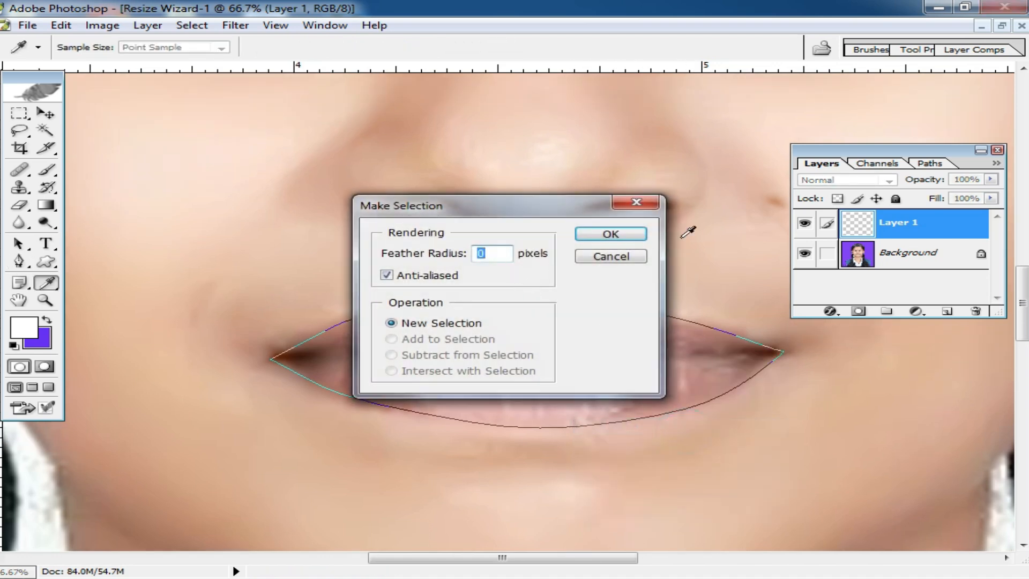
left_click(622, 234)
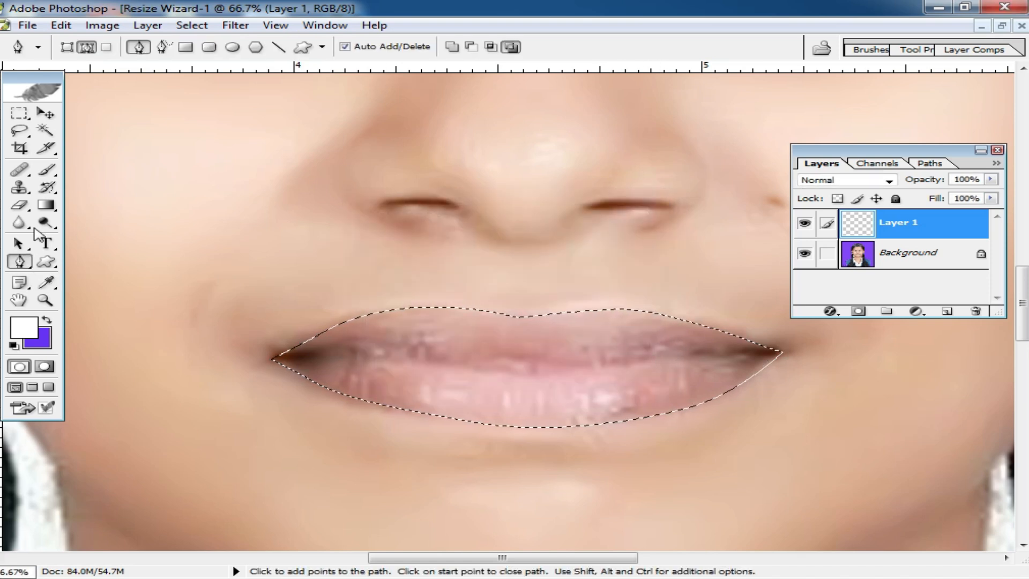
Step: Choose the Paint Bucket tool and set both the background and foreground colours to pure red
left_click(46, 205)
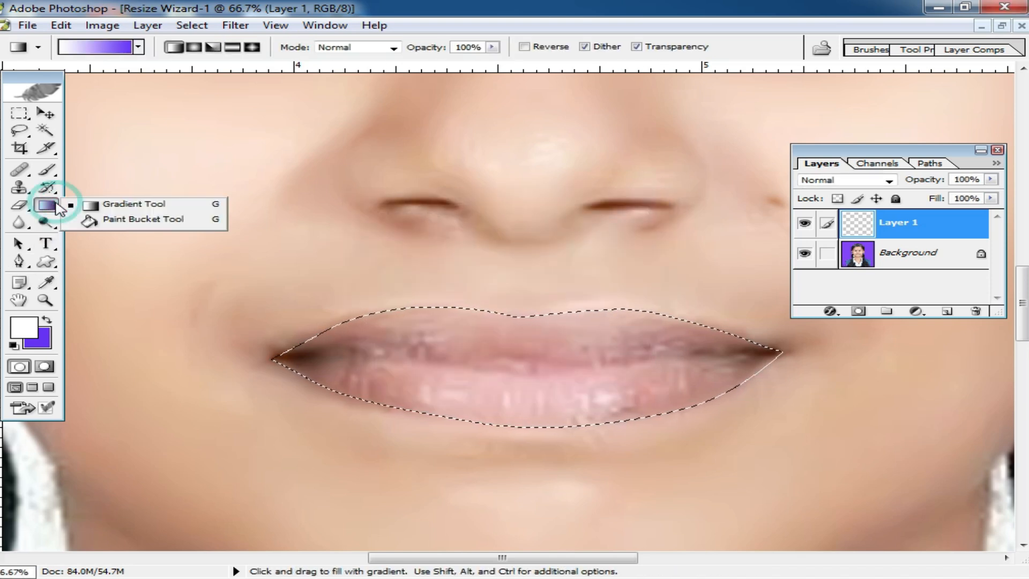
left_click(144, 220)
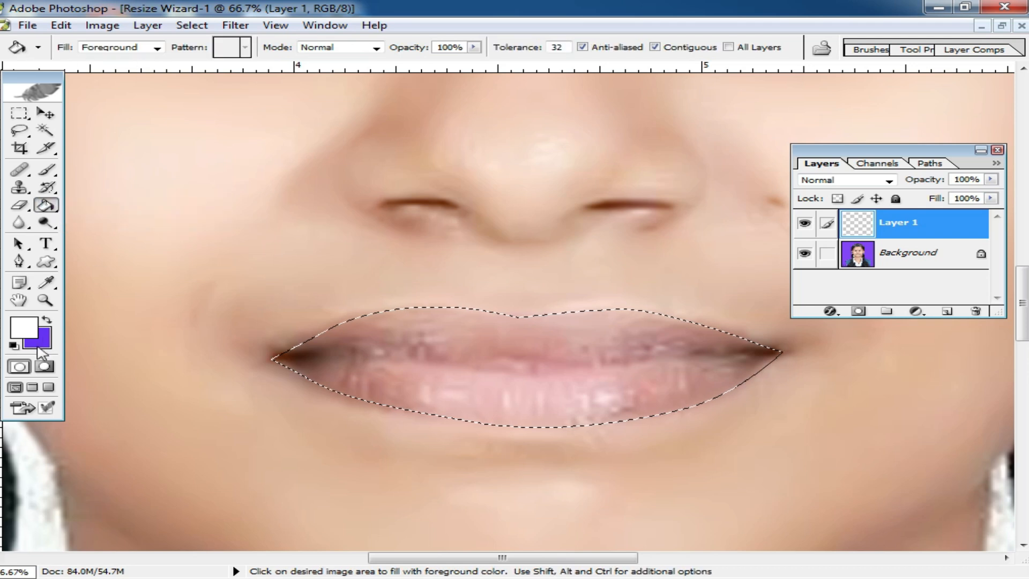
left_click(40, 342)
left_click_drag(659, 322, 650, 292)
left_click(623, 294)
left_click(807, 282)
left_click(27, 328)
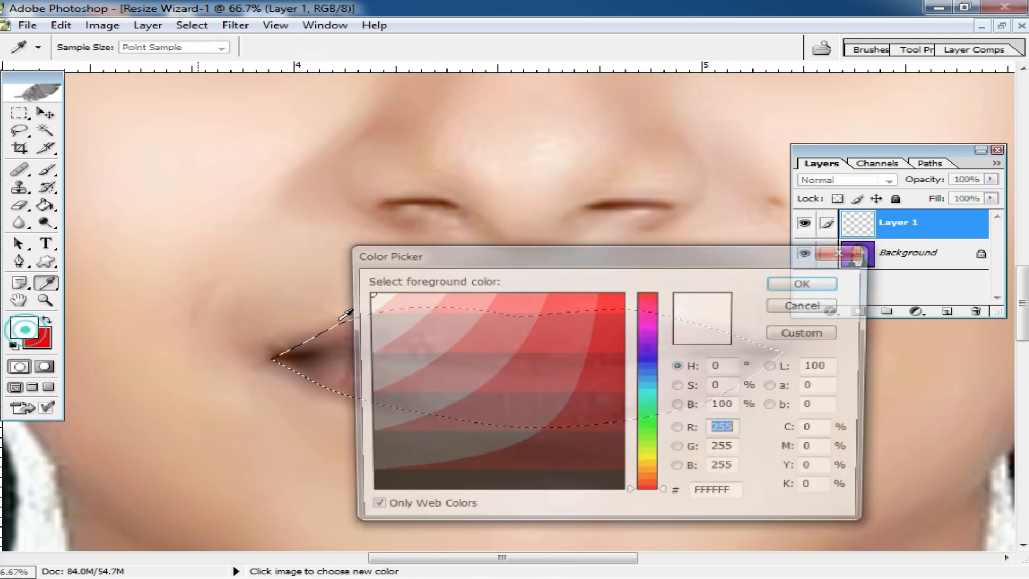
left_click(613, 294)
left_click(817, 282)
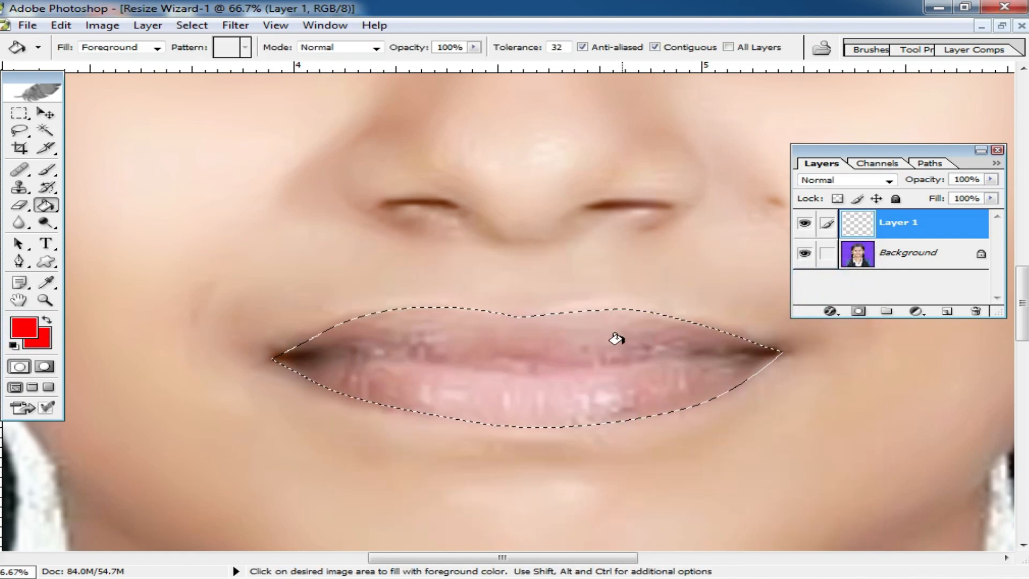
Step: Fill the lip selection with the red foreground colour on the new layer and deselect it
left_click(592, 343)
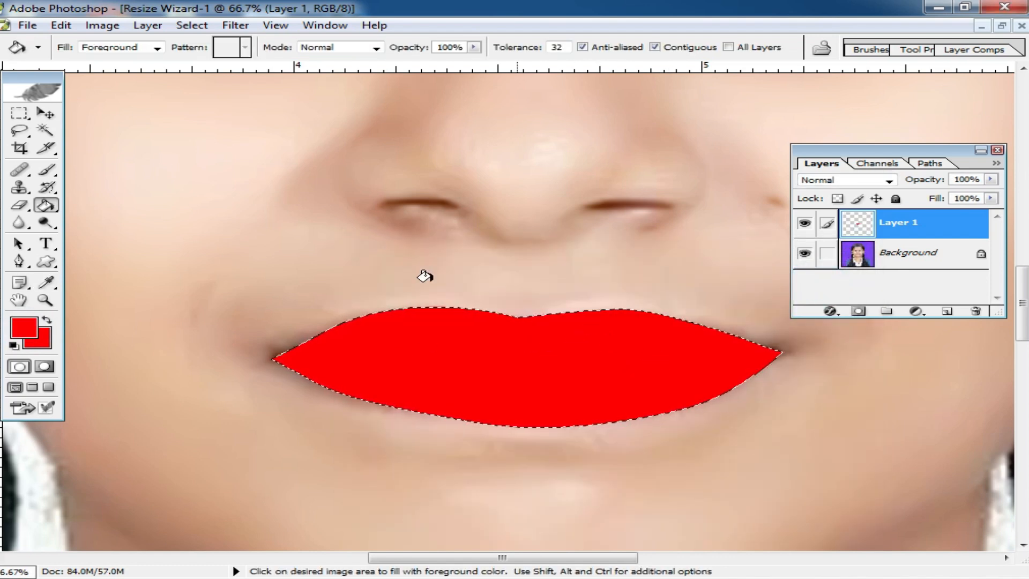
left_click(19, 113)
left_click(134, 105)
left_click(485, 241)
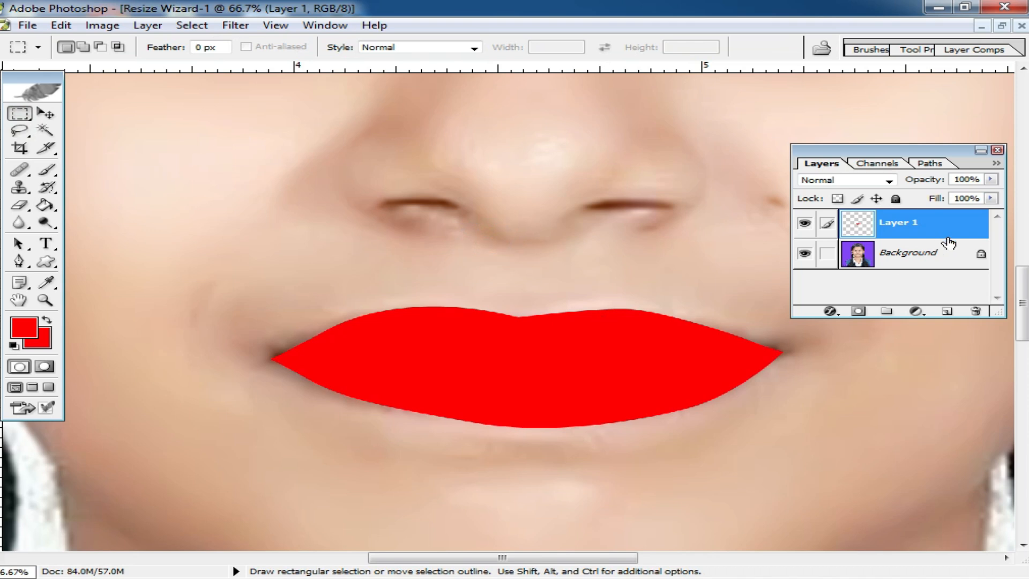
Step: Set the red lip layer's blend mode to Soft Light and soften it with a 10.5-pixel Gaussian Blur
left_click(889, 181)
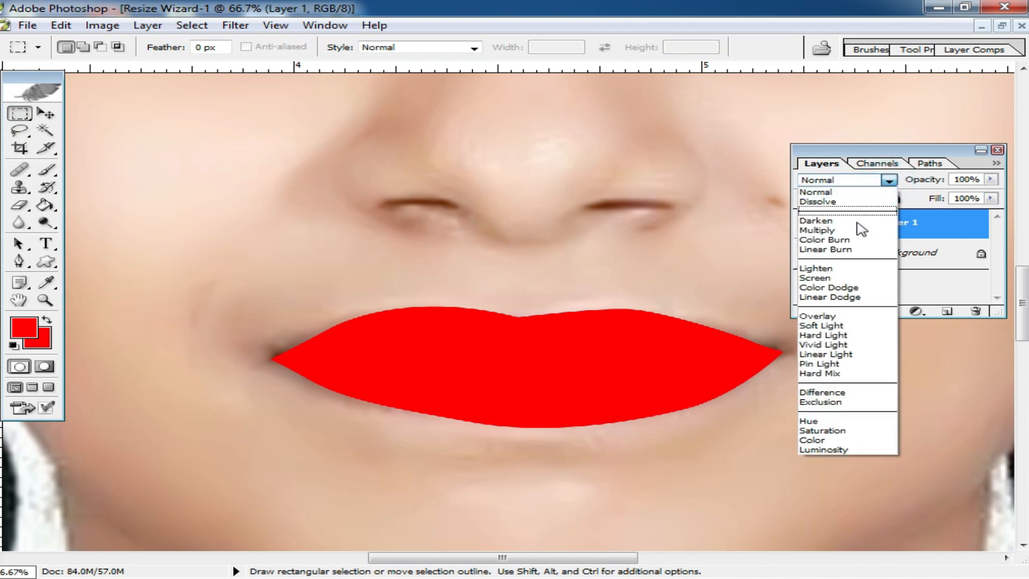
left_click(854, 325)
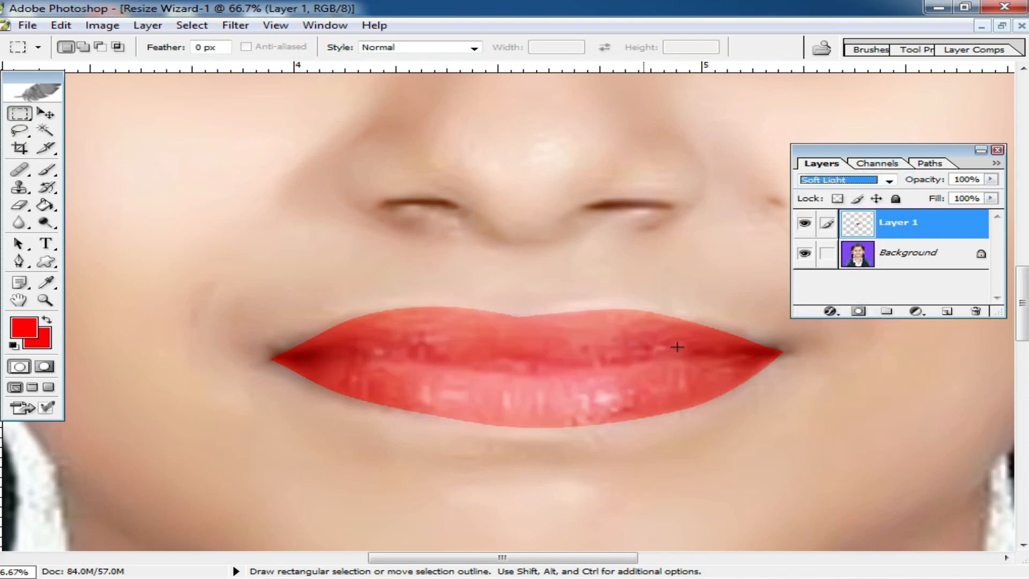
left_click(236, 25)
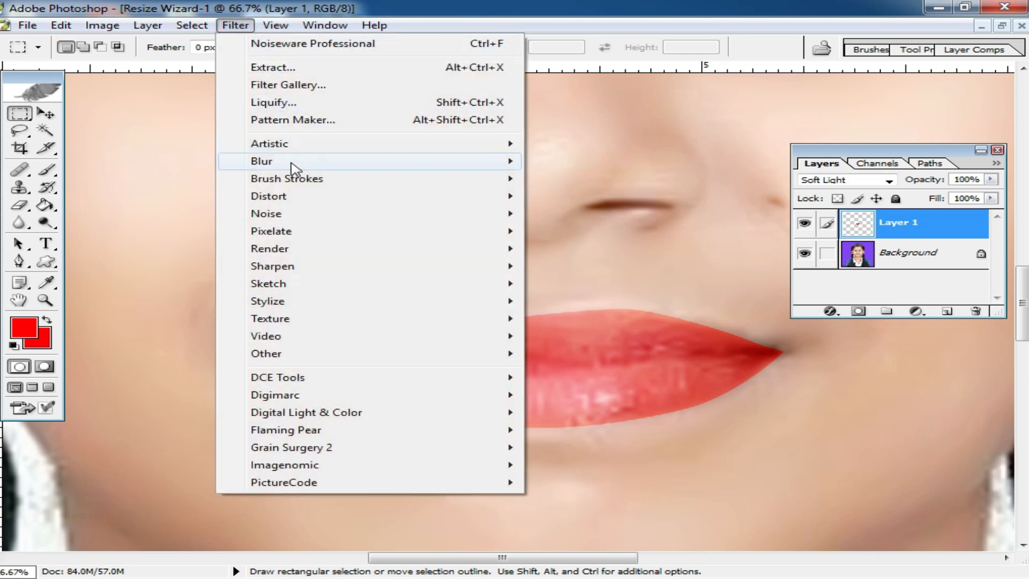
left_click(307, 163)
left_click(594, 214)
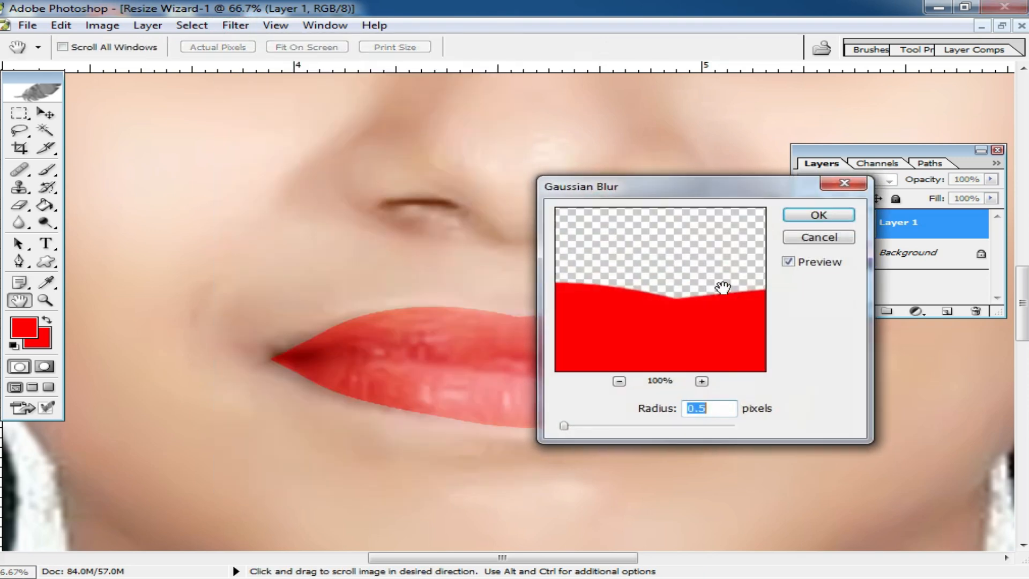
left_click_drag(557, 194, 681, 194)
left_click_drag(690, 436, 748, 436)
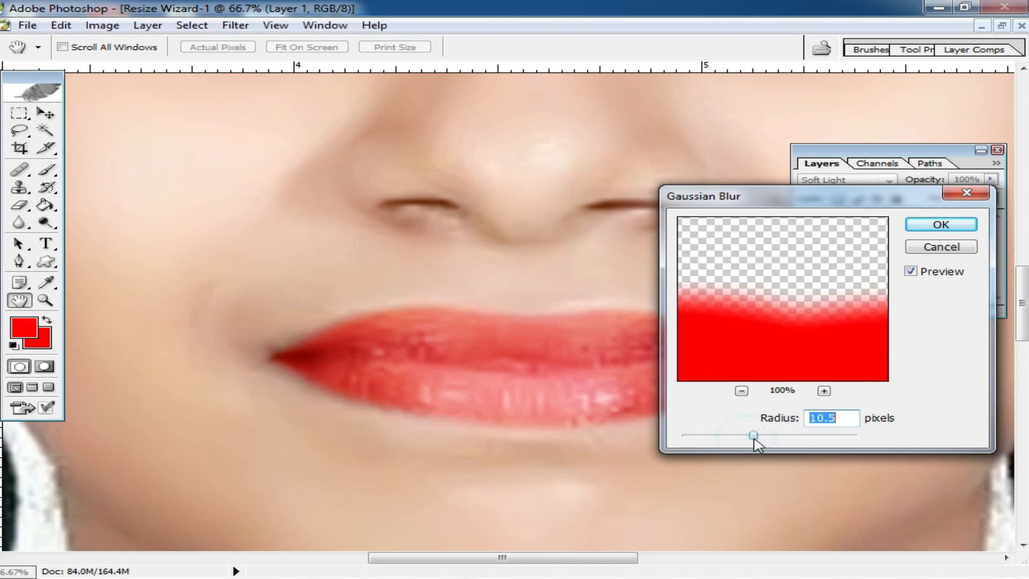
left_click(942, 224)
Step: Lower the red lip layer's fill to 66%
left_click(597, 367, "alt")
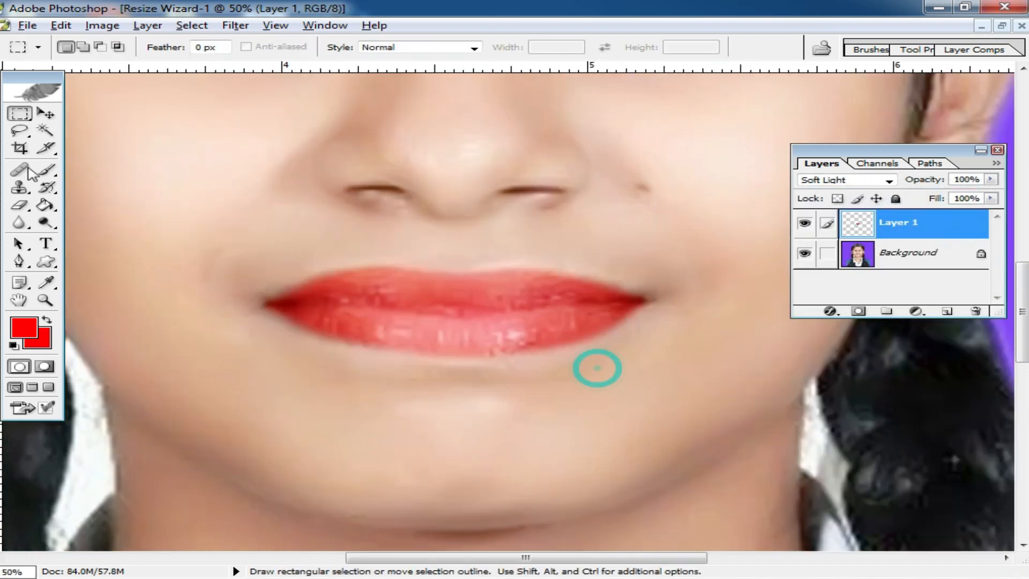
left_click(603, 303, "ctrl")
left_click(588, 296, "ctrl")
left_click_drag(237, 324, 562, 336)
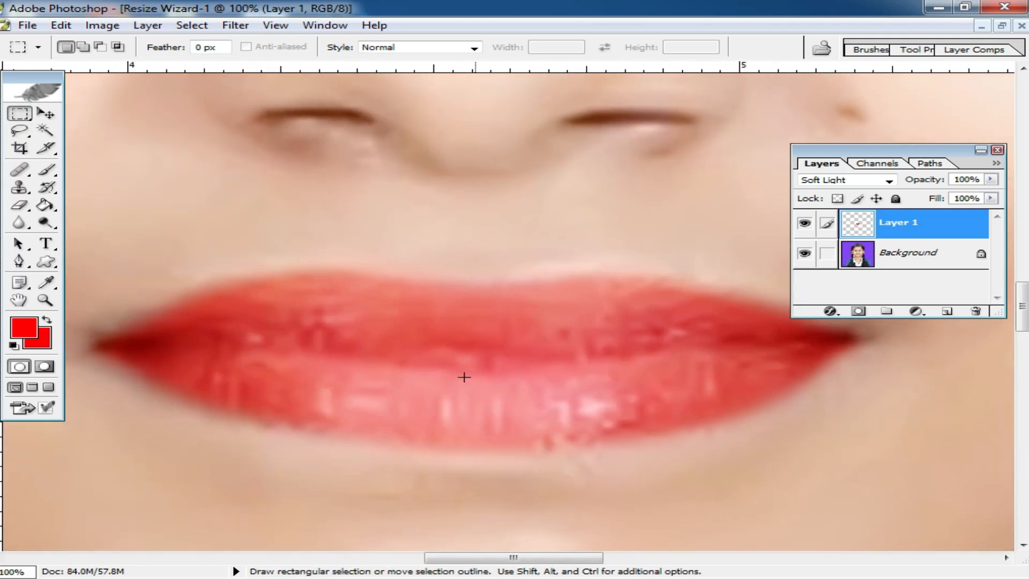
left_click(992, 198)
left_click_drag(993, 213, 957, 215)
left_click(561, 302, "alt")
left_click(561, 304, "alt")
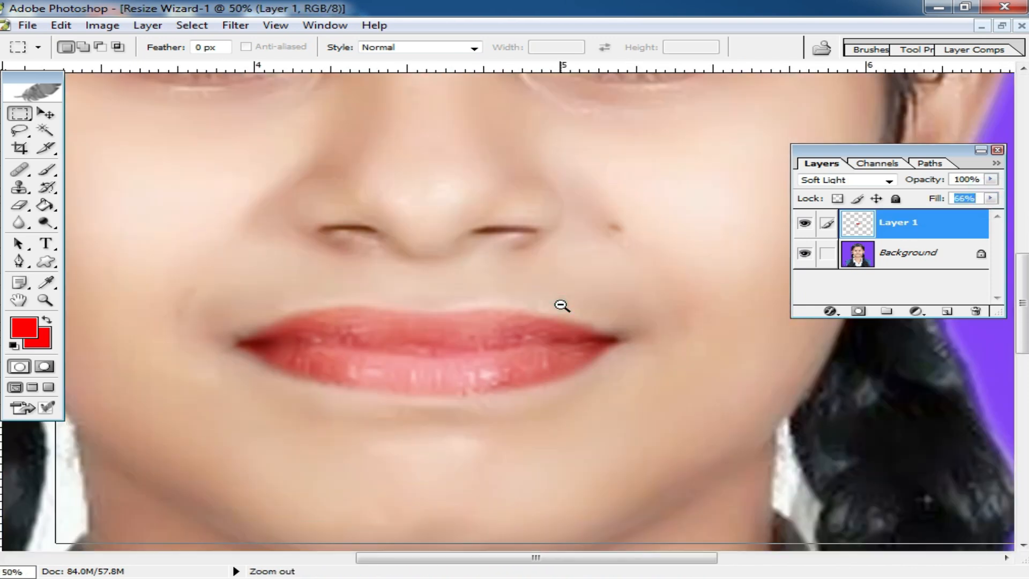
Step: Inspect the recoloured lips together with the whole face and hair at lower magnification
left_click(561, 305, "alt")
left_click(575, 299, "alt")
left_click_drag(571, 299, 657, 338)
left_click_drag(630, 276, 500, 294)
left_click_drag(600, 314, 494, 253)
left_click(513, 298, "alt")
left_click_drag(558, 337, 528, 278)
left_click(595, 278, "ctrl")
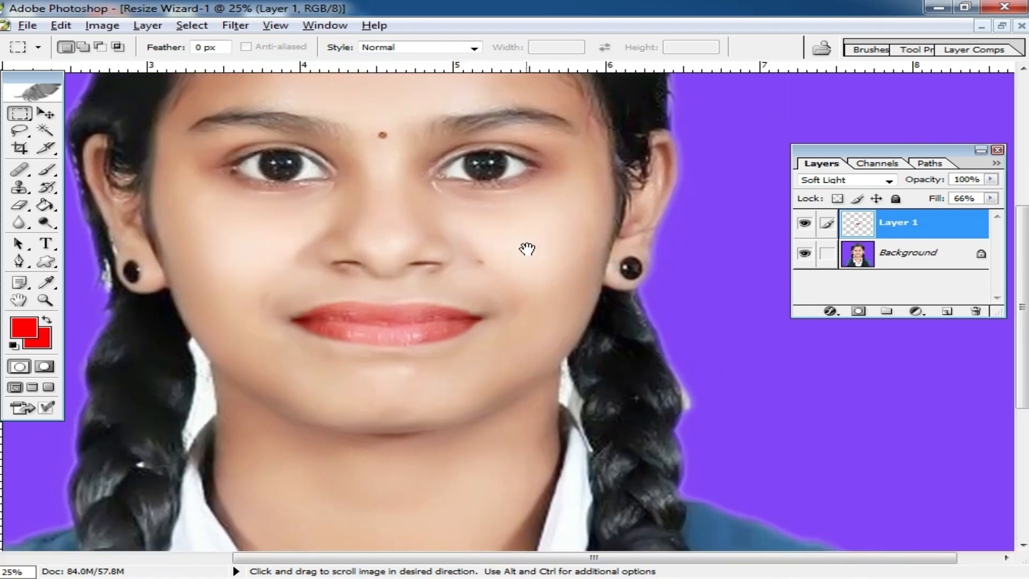
left_click(551, 306, "alt")
scroll(773, 287, "up", 2)
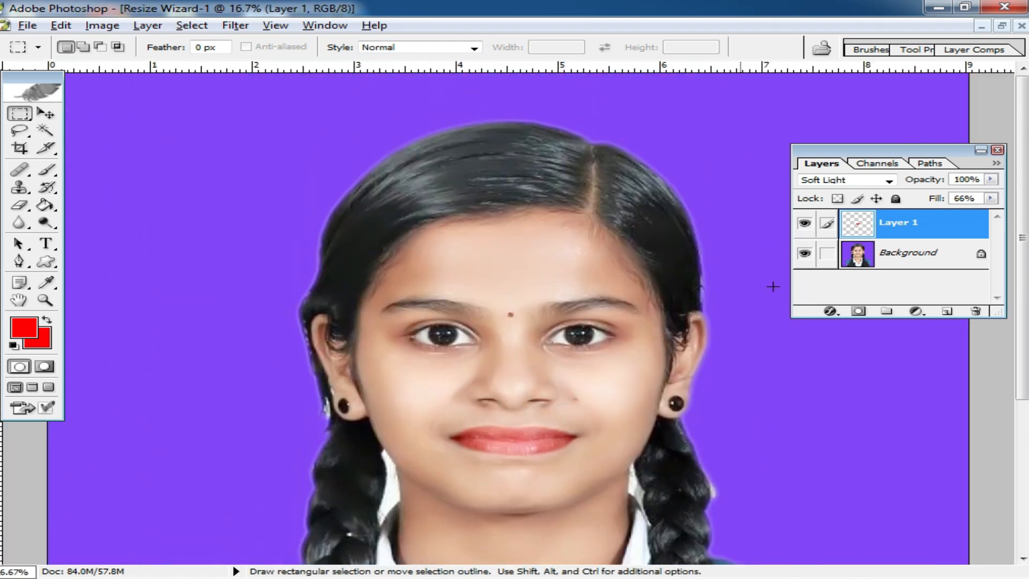
scroll(574, 266, "down", 2)
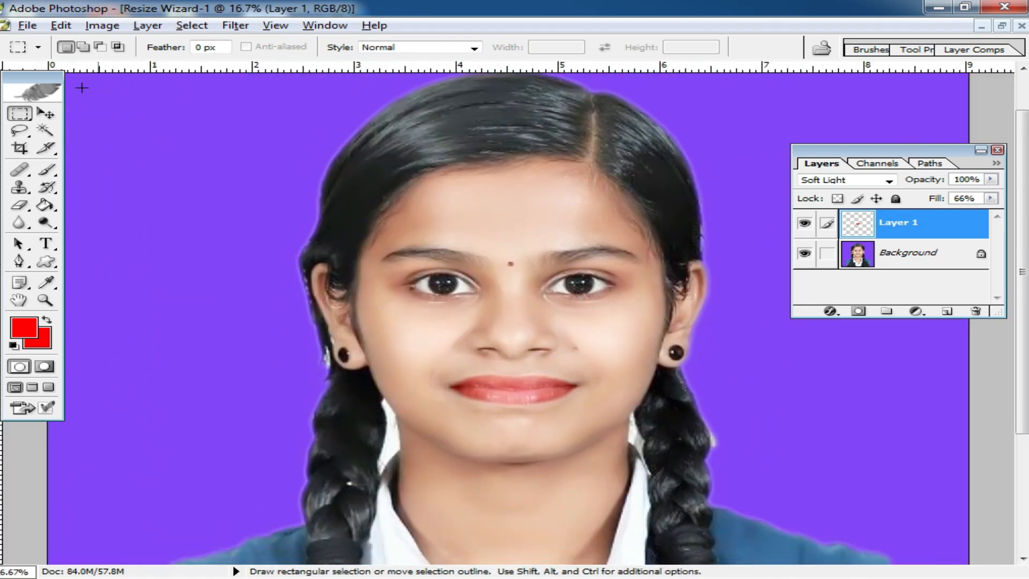
Step: Choose the Crop tool and display its saved photo-size presets to prepare for cropping the whole portrait
left_click(22, 149)
left_click(38, 49)
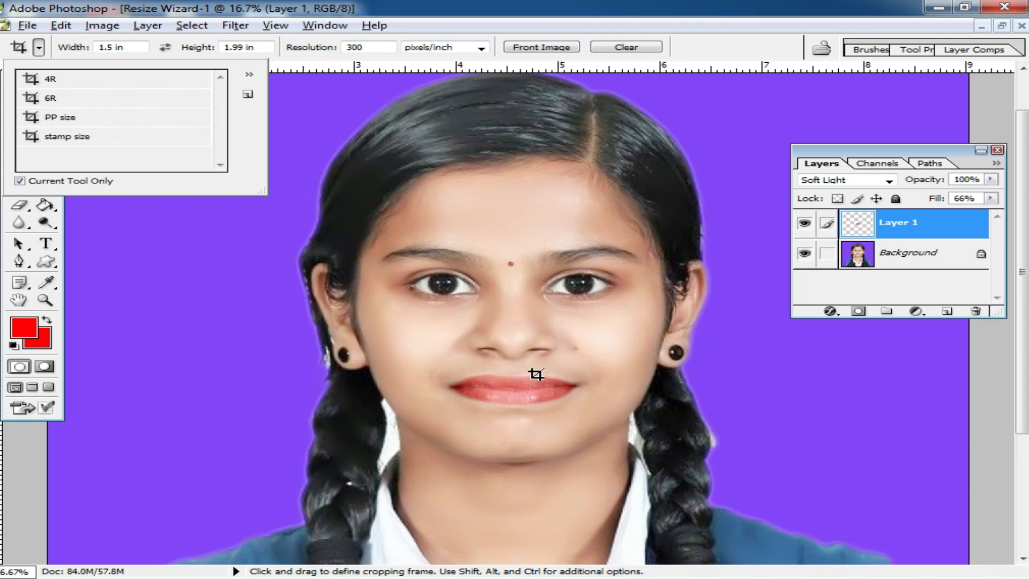
scroll(536, 372, "down", 1)
scroll(535, 369, "up", 2)
left_click(541, 258)
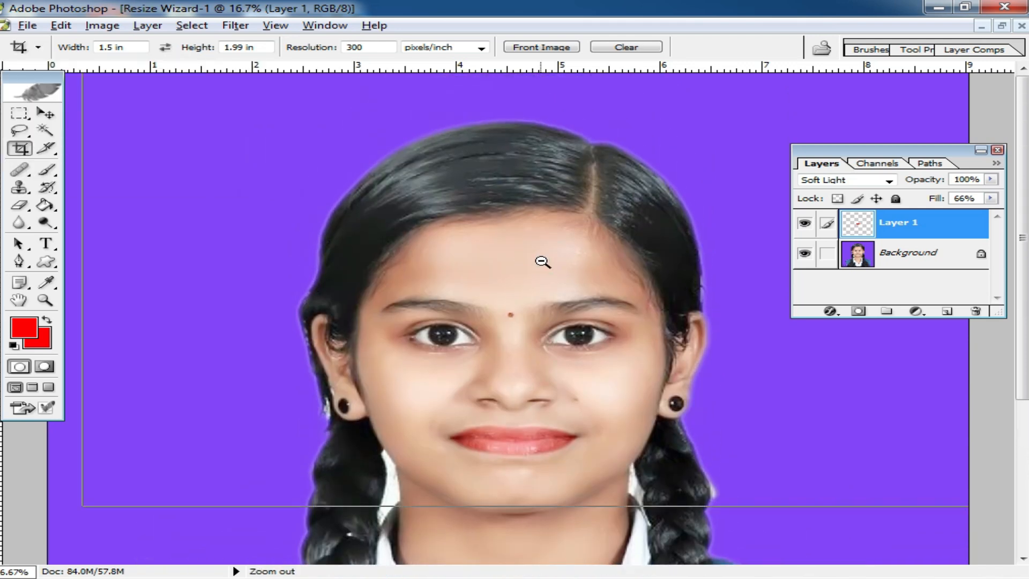
left_click(542, 262)
left_click(552, 260)
key("ctrl+plus")
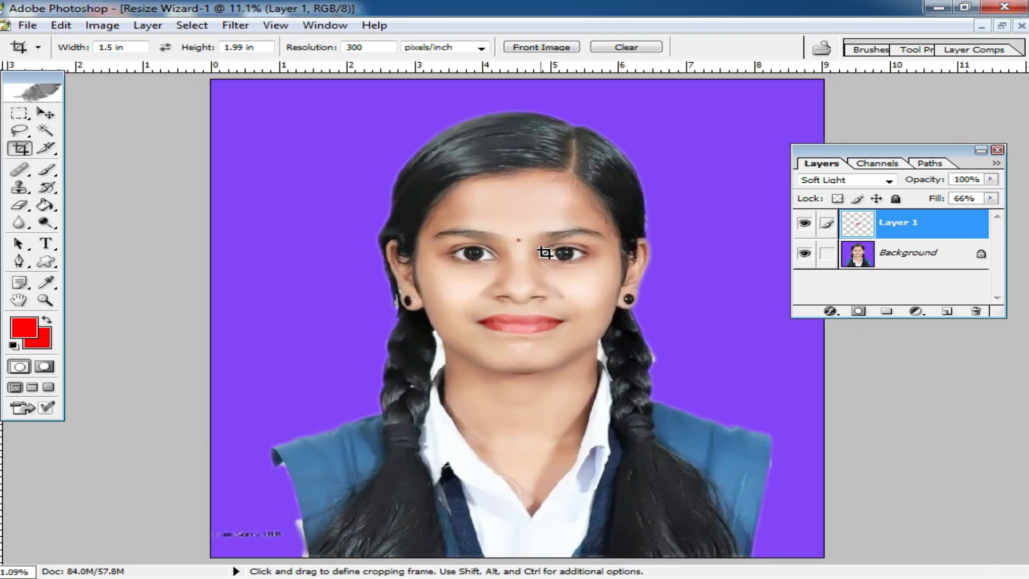